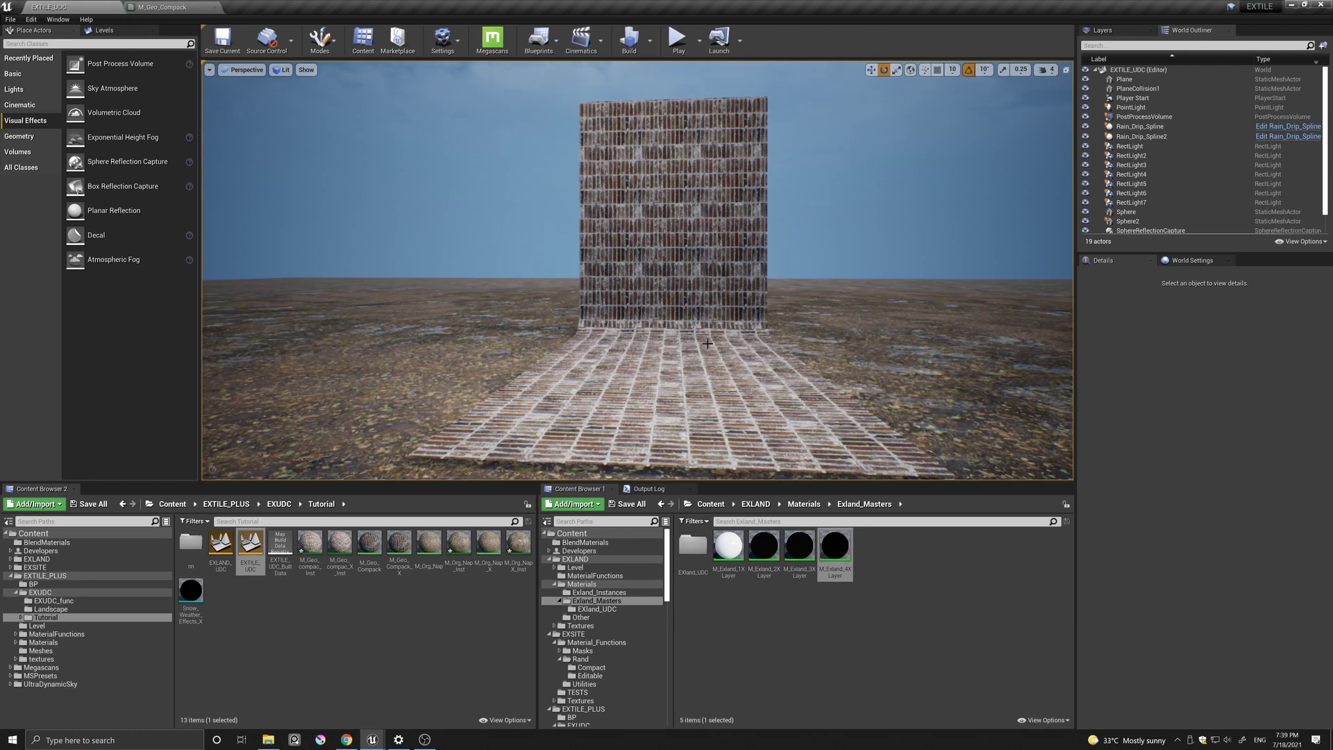
- Open the M_Geo_Compack material graph and examine the function nodes in the UltraDynamicSky and EXTILE comment groups
click(143, 7)
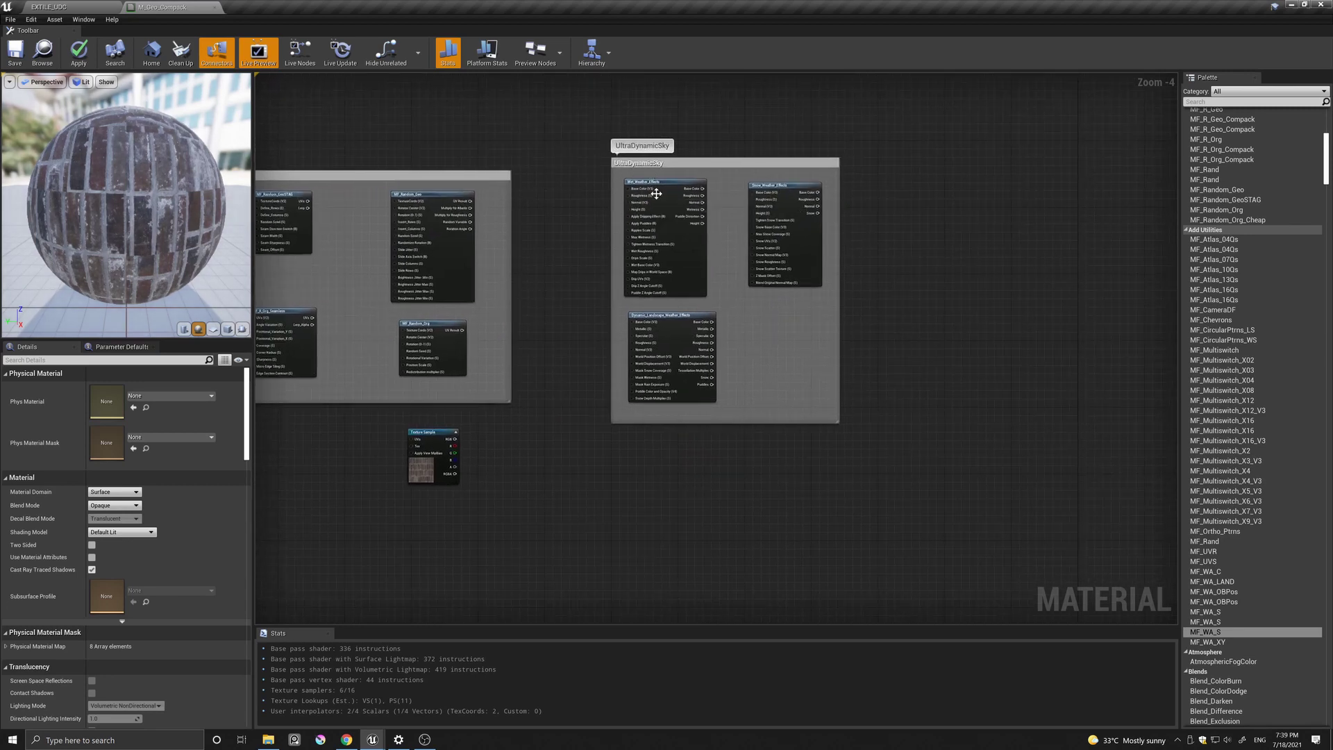
scroll(659, 196, up, 2)
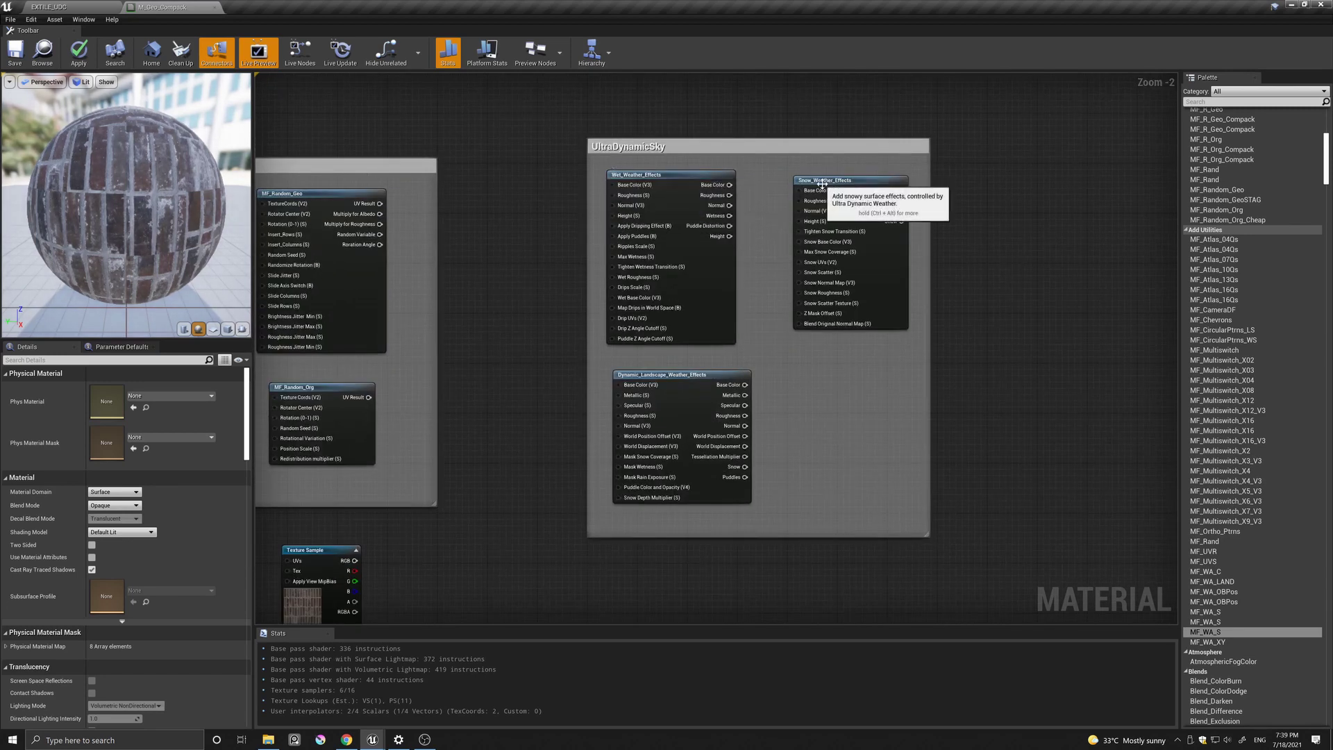
mouse_move(632, 380)
right_drag(458, 441, 1107, 415)
scroll(739, 335, down, 1)
right_drag(577, 420, 777, 408)
right_drag(898, 511, 659, 464)
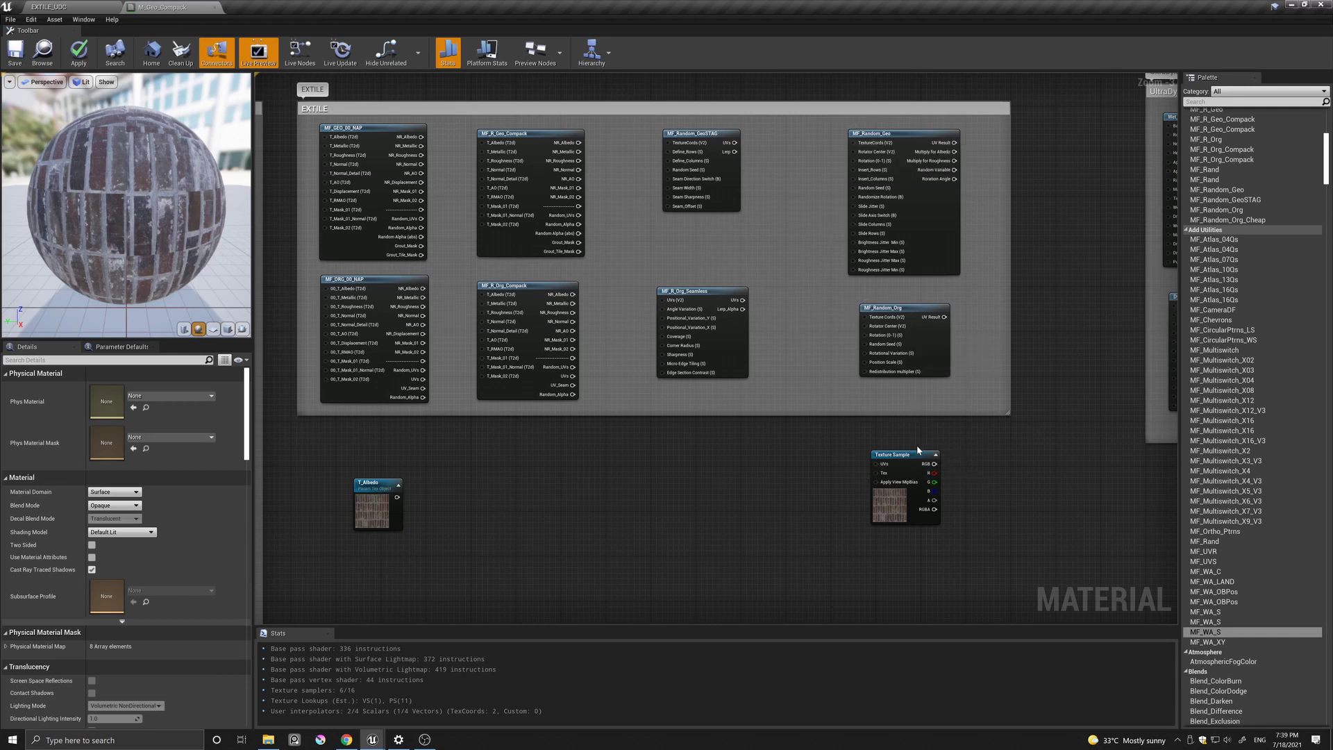
- Place MF_Random_Org before the Texture Sample, wiring its UV Result into UVs, and feed its Texture Cords from a new MF_WA_S node
drag(940, 328, 879, 464)
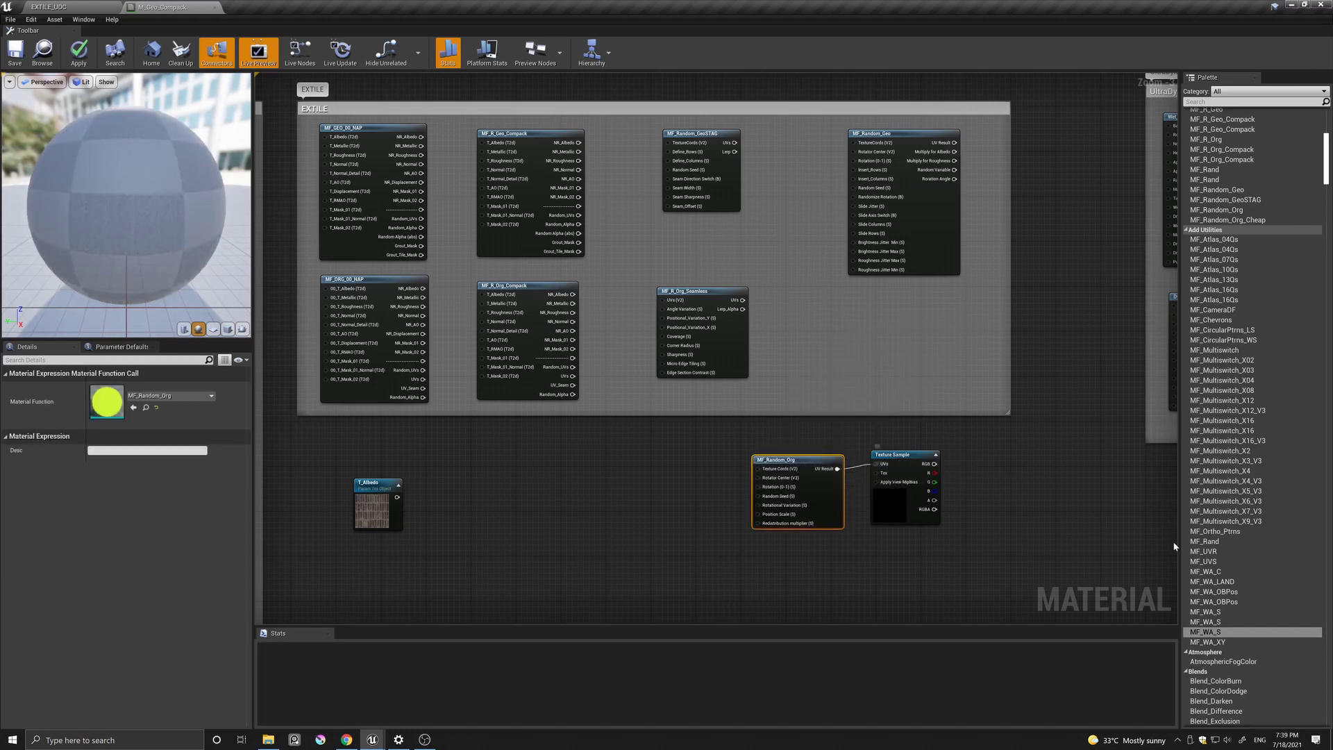
drag(1205, 632, 763, 471)
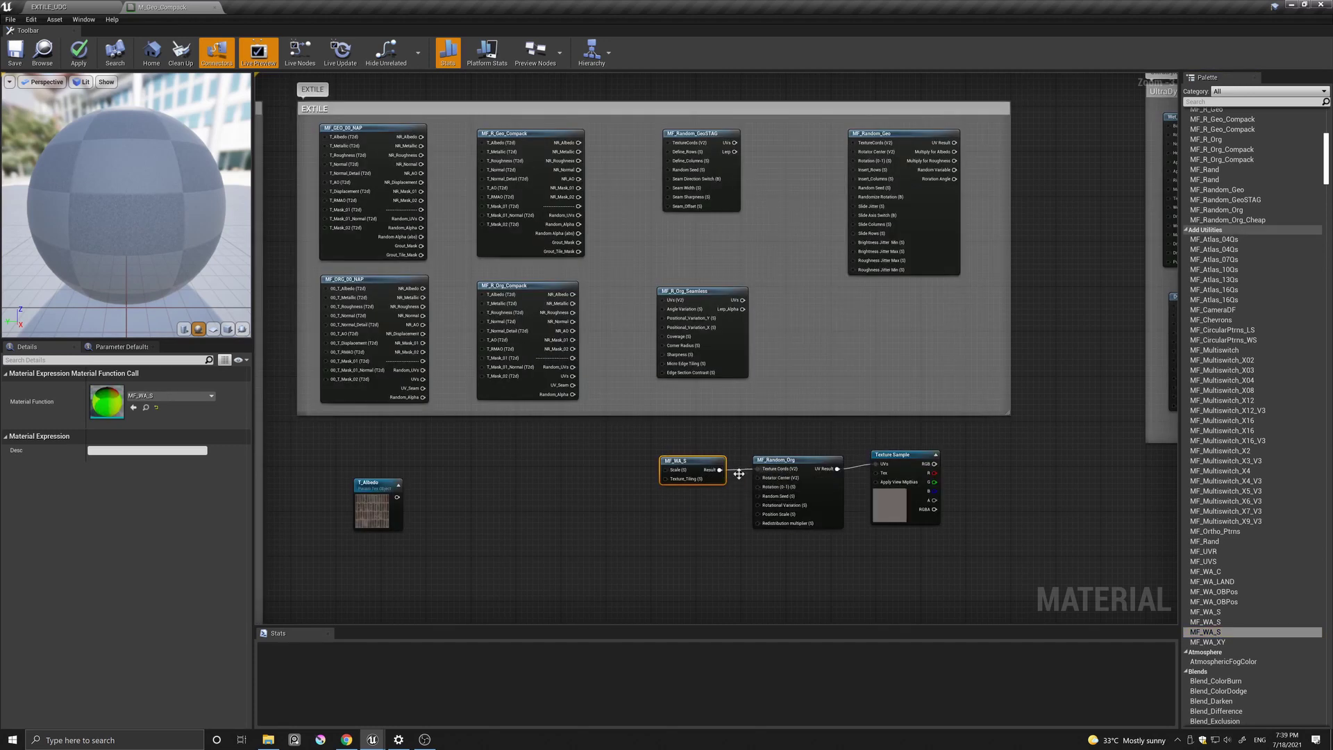
- Move MF_R_Org_Compack out of the EXTILE group to T_Albedo and wire T_Albedo into its T_Albedo input
right_drag(530, 527, 701, 537)
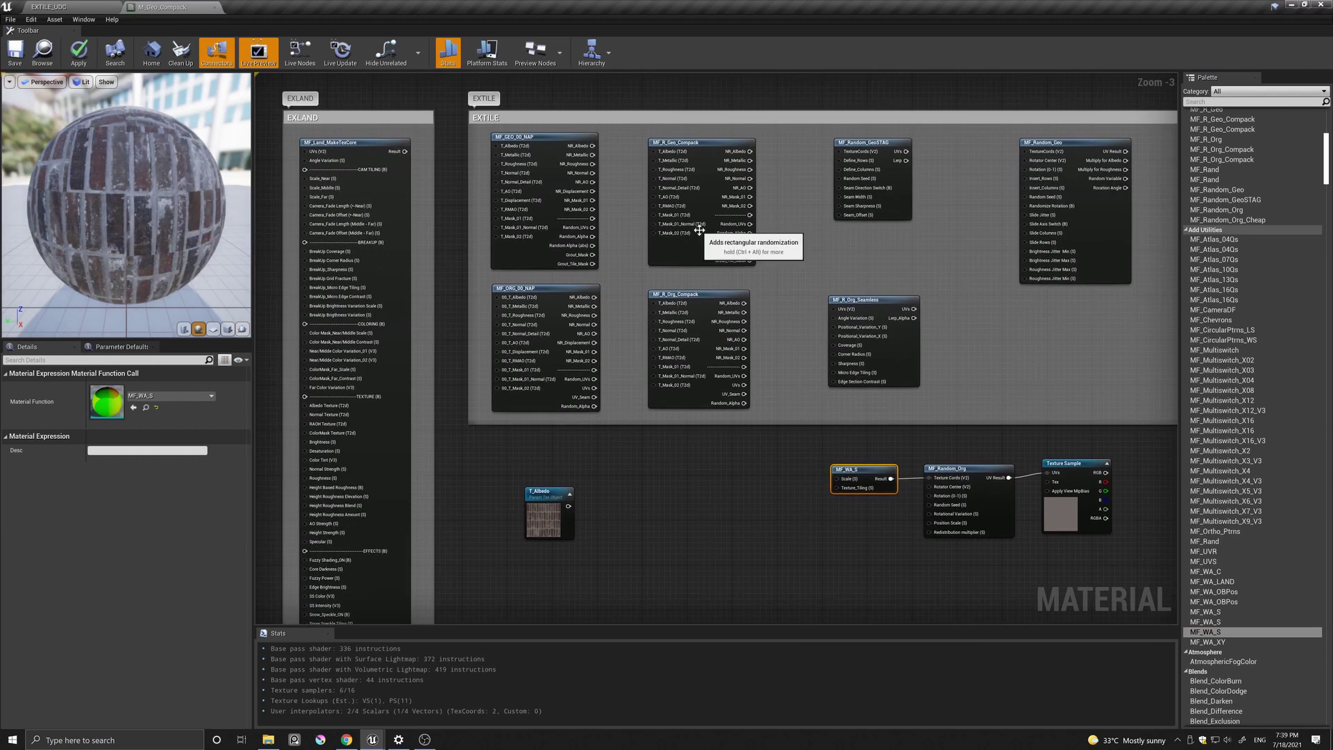
drag(702, 294, 662, 496)
right_drag(627, 475, 639, 319)
drag(581, 350, 631, 341)
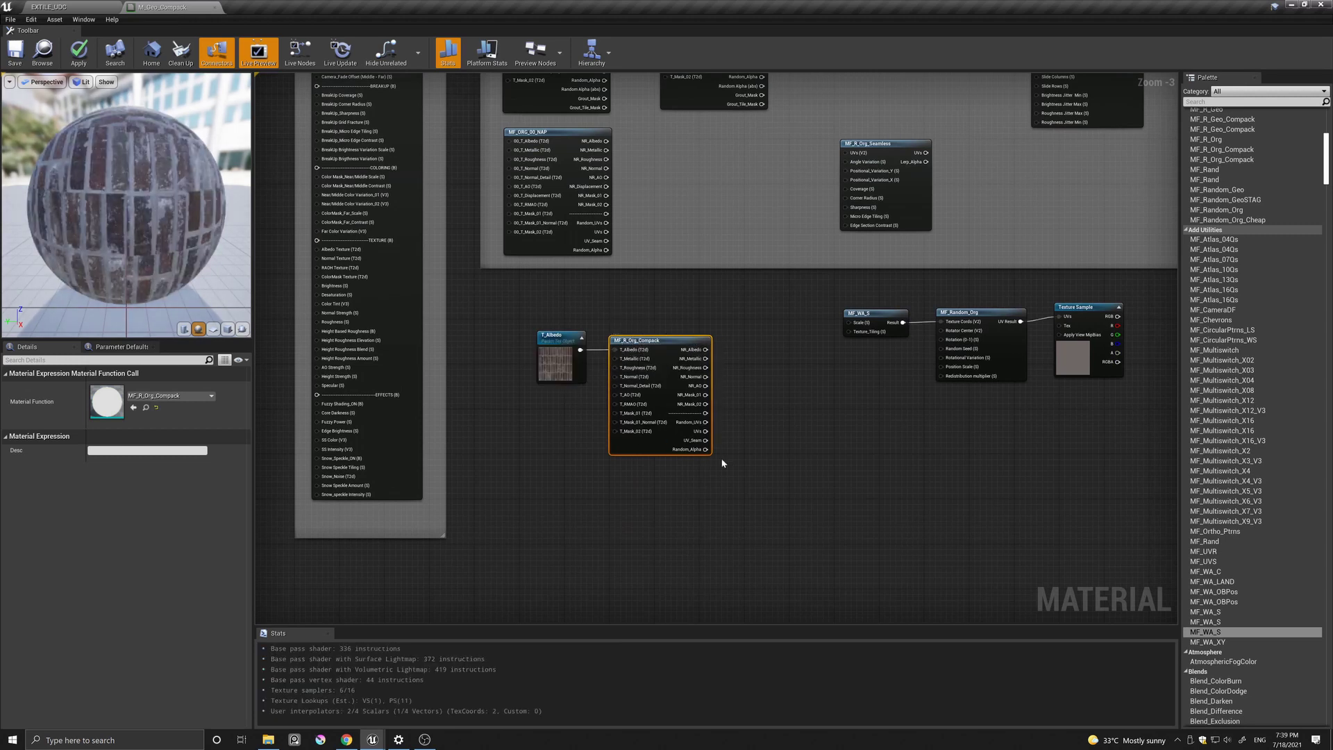
- Examine how the texture objects run through MF_R_Geo_Compack into Wet_Weather_Effects and Snow_Weather_Effects in the main material graph
scroll(827, 478, down, 3)
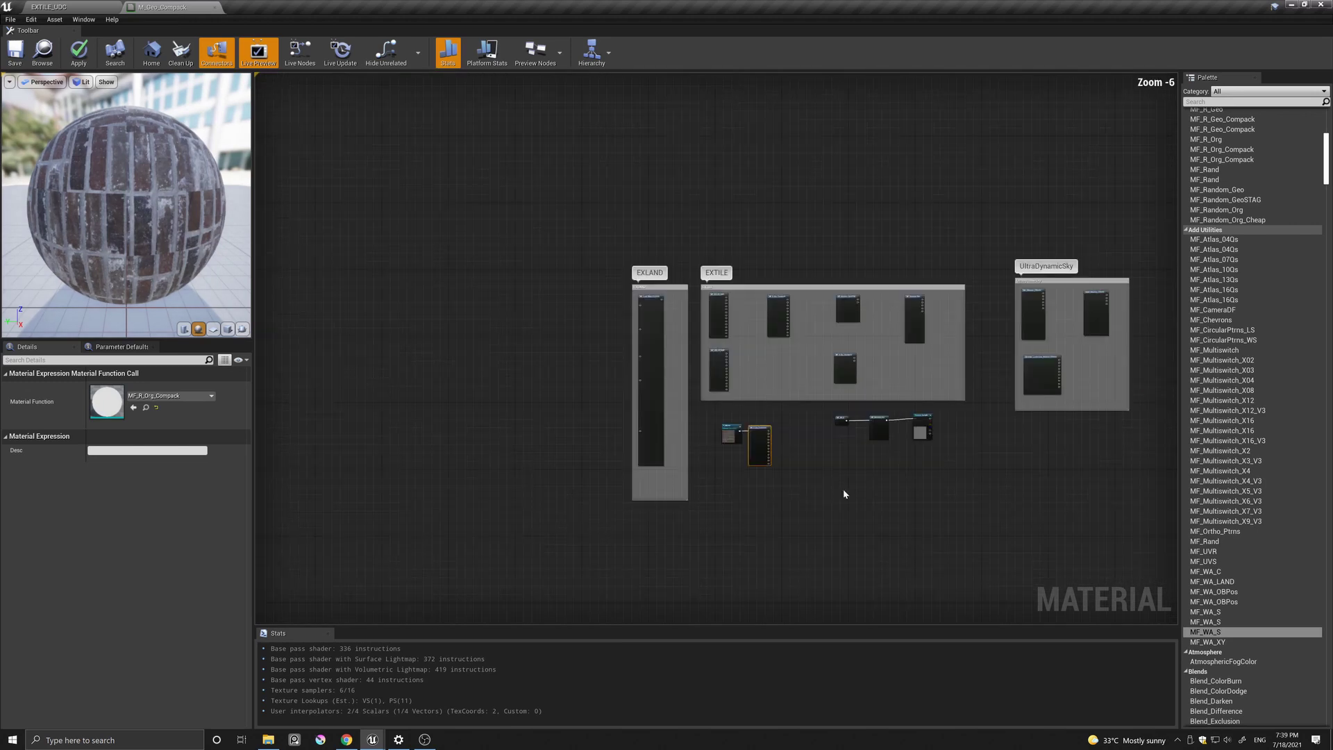
right_drag(951, 576, 694, 280)
right_drag(844, 480, 643, 280)
right_drag(958, 409, 697, 348)
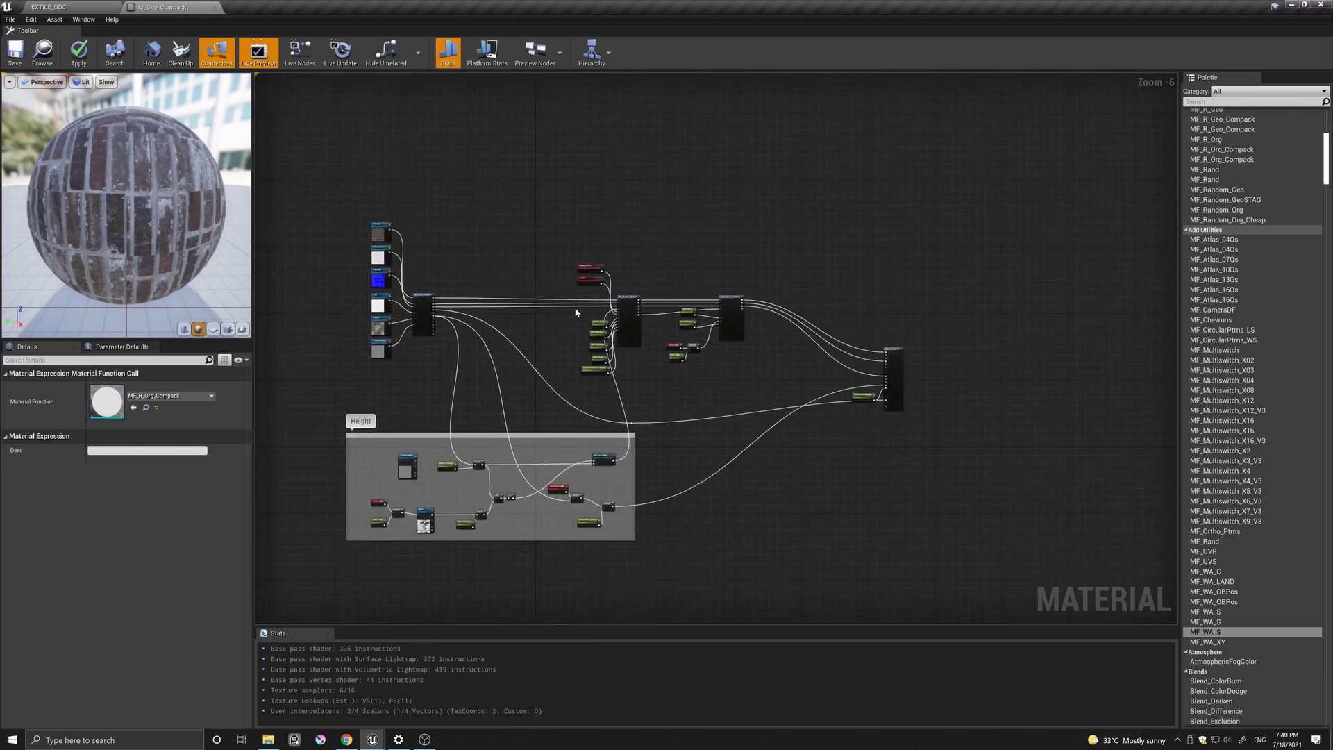
scroll(698, 351, up, 2)
right_drag(711, 394, 769, 426)
scroll(727, 407, up, 1)
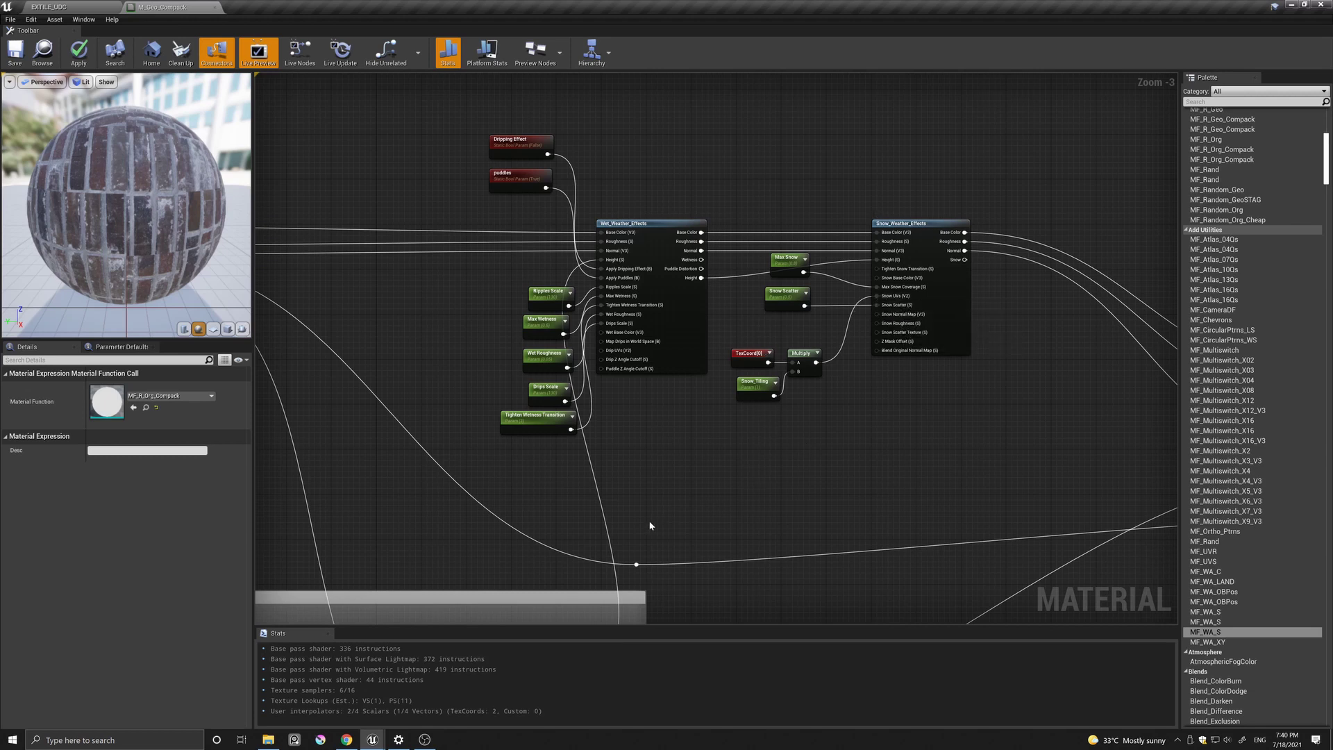
right_drag(443, 527, 910, 494)
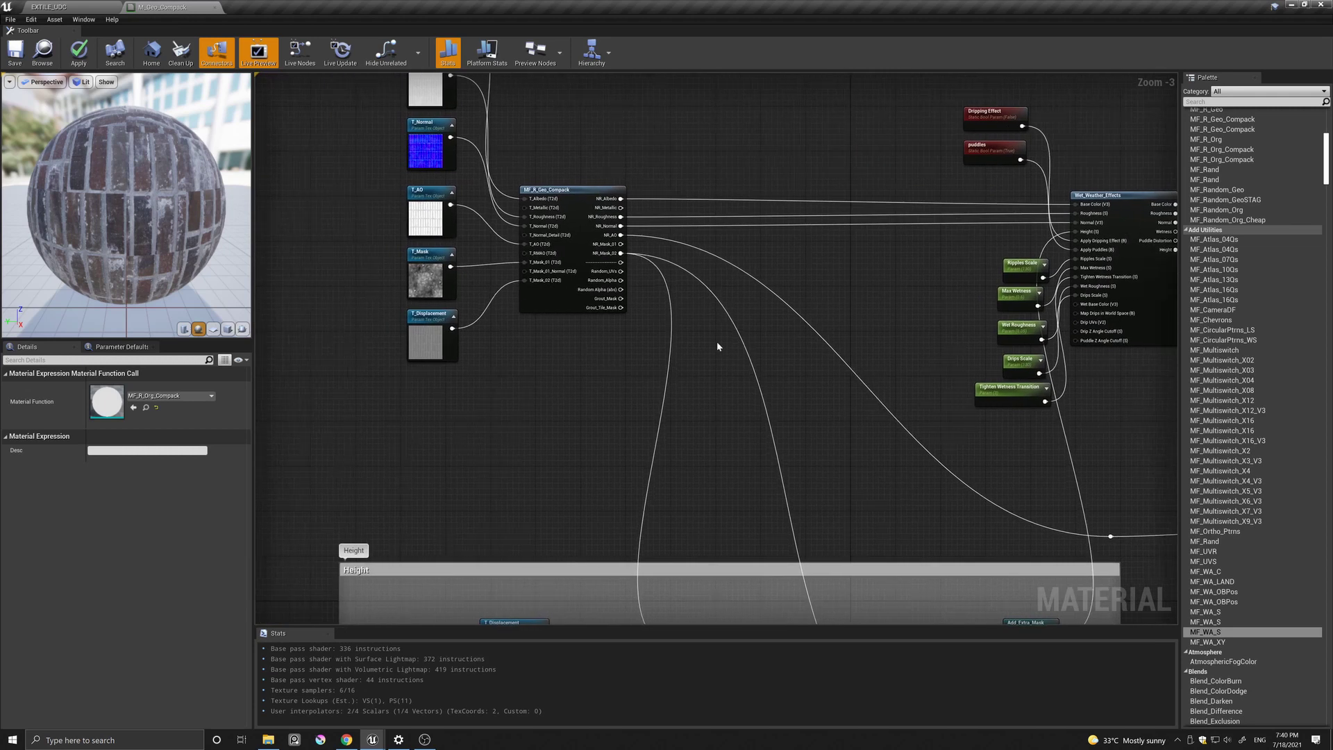
right_drag(717, 340, 802, 457)
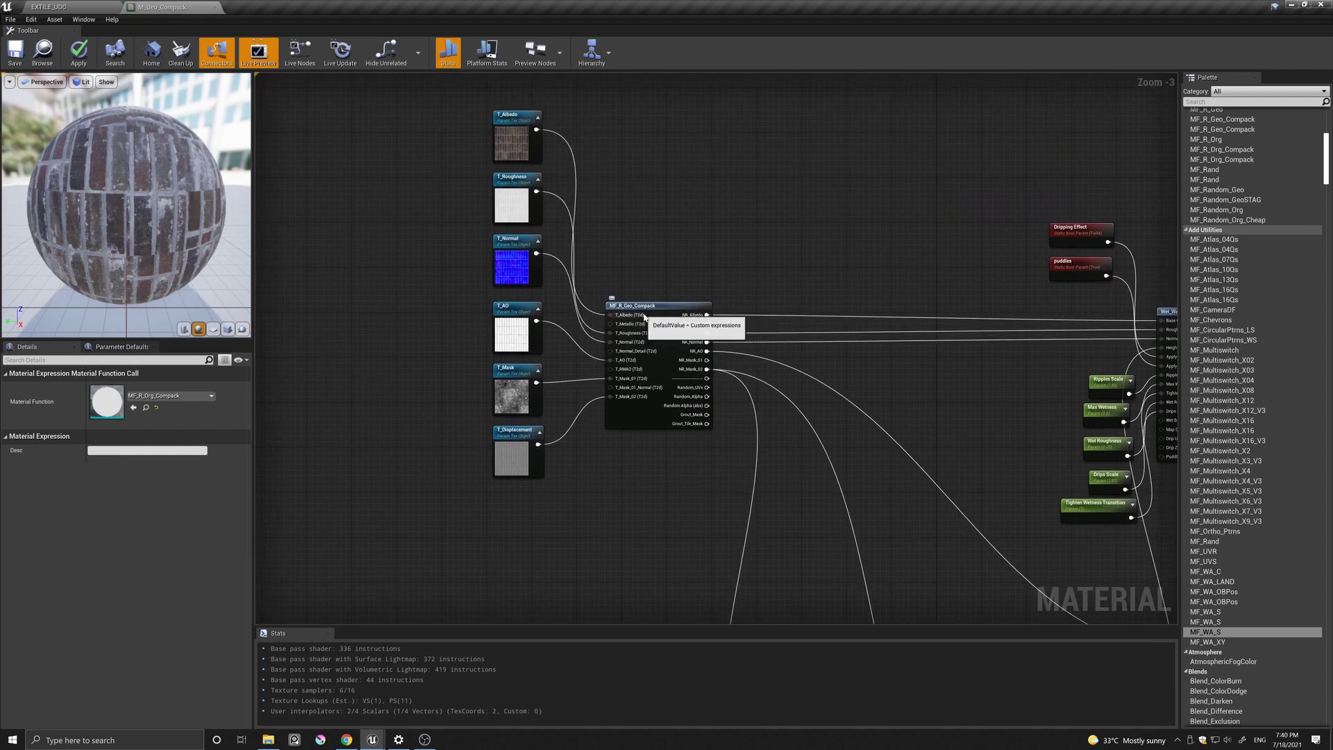
right_drag(793, 351, 598, 355)
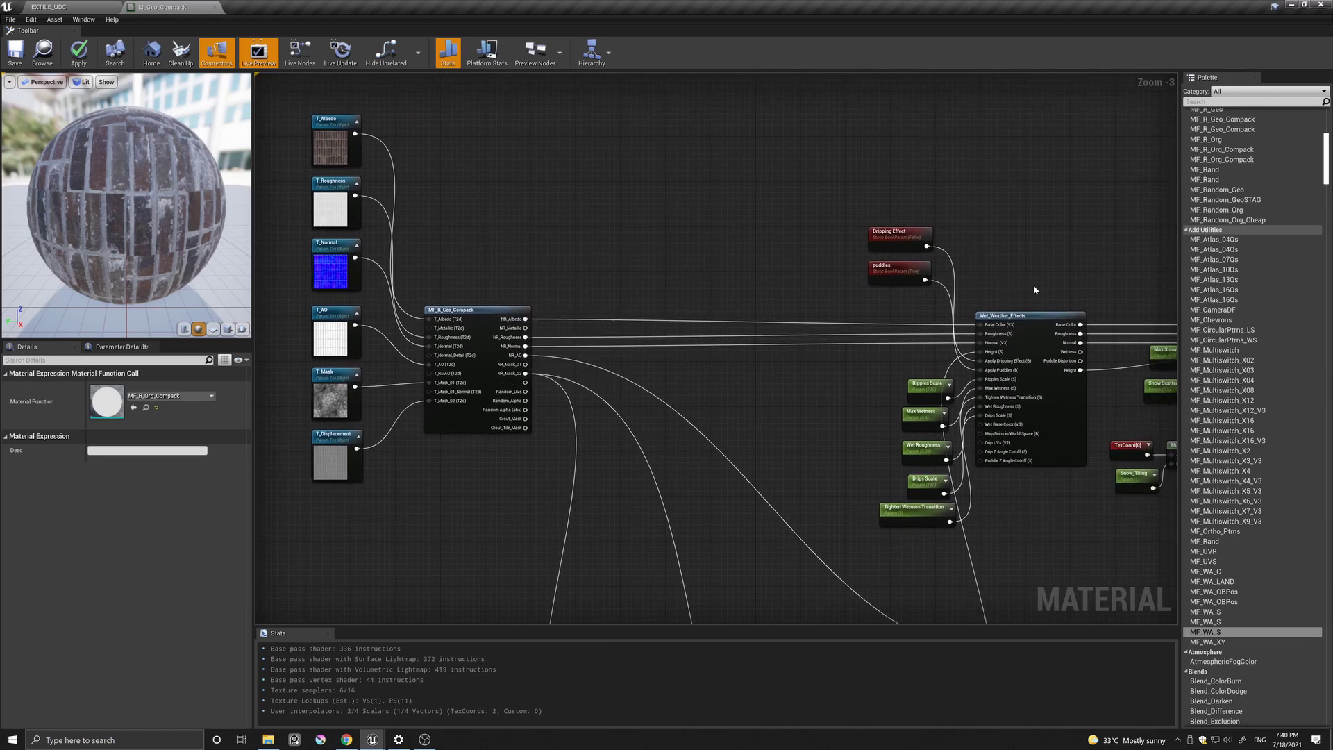
right_drag(1033, 290, 673, 245)
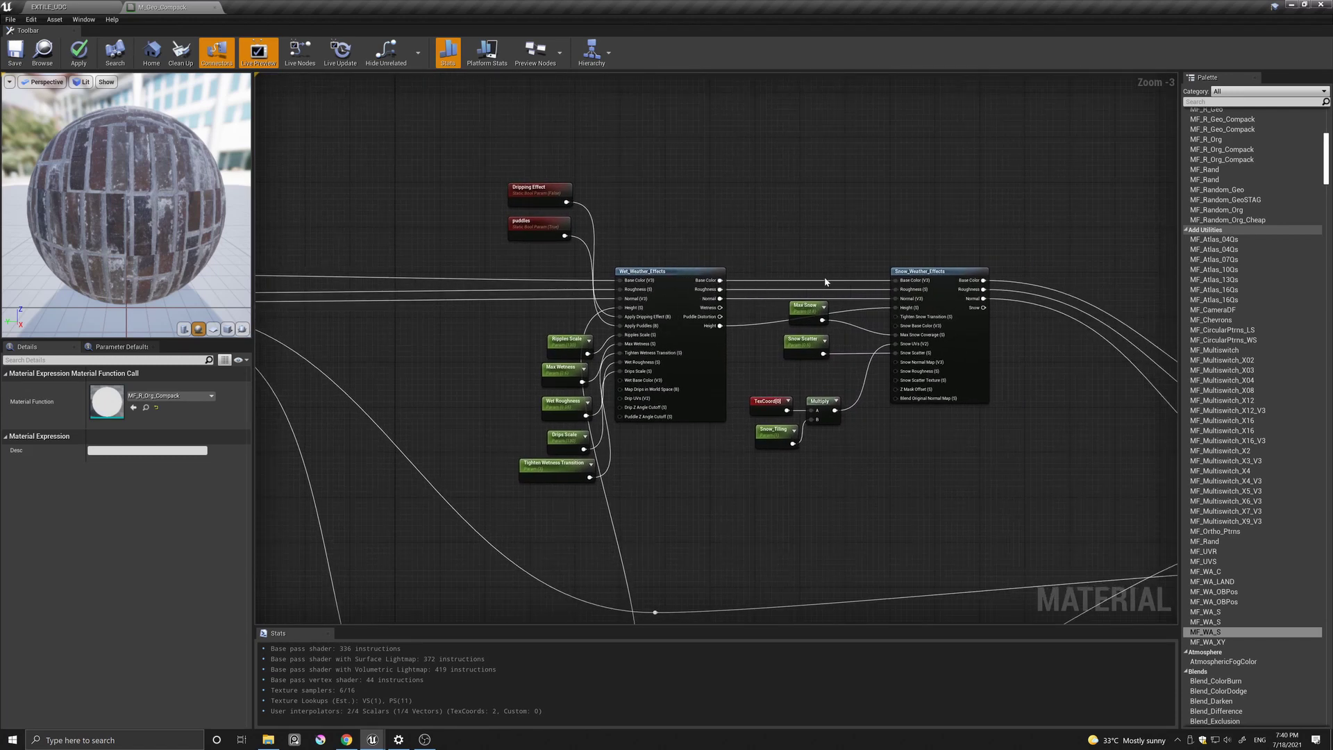
right_drag(406, 345, 789, 293)
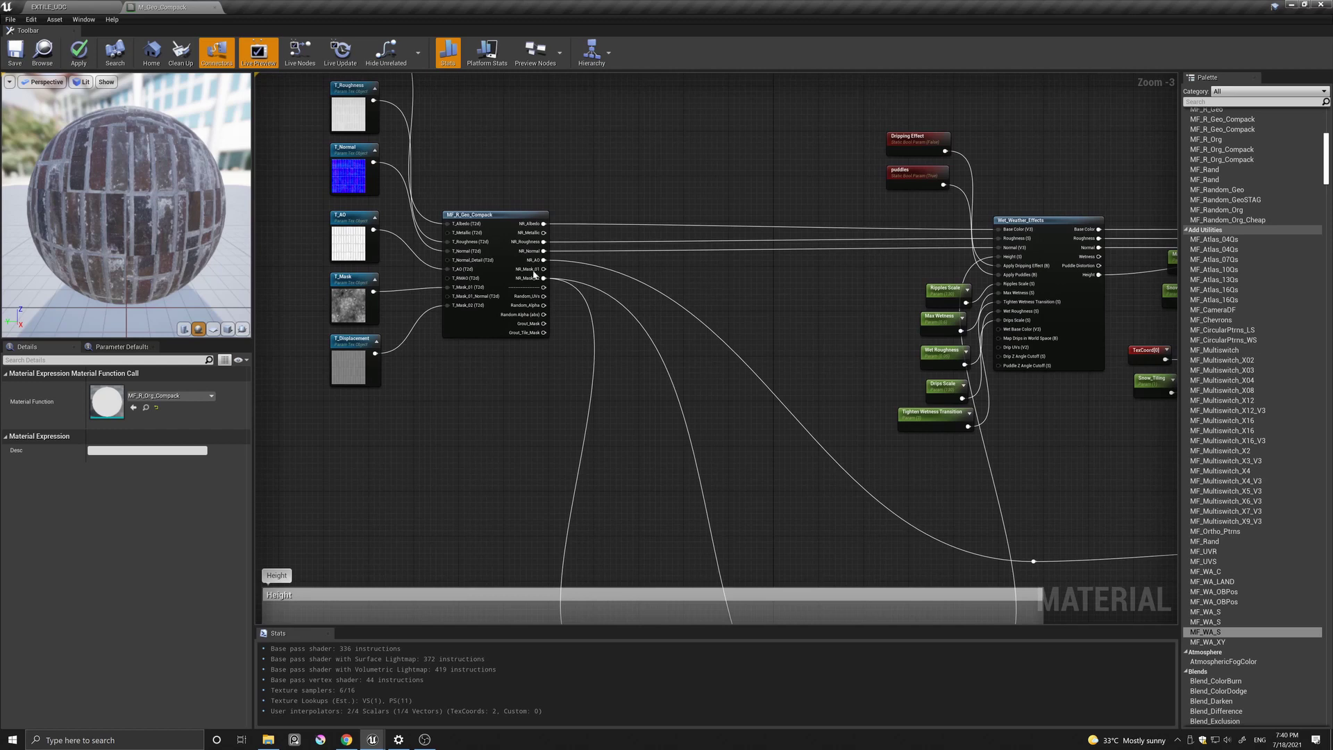
right_drag(815, 385, 574, 327)
right_drag(470, 353, 1013, 453)
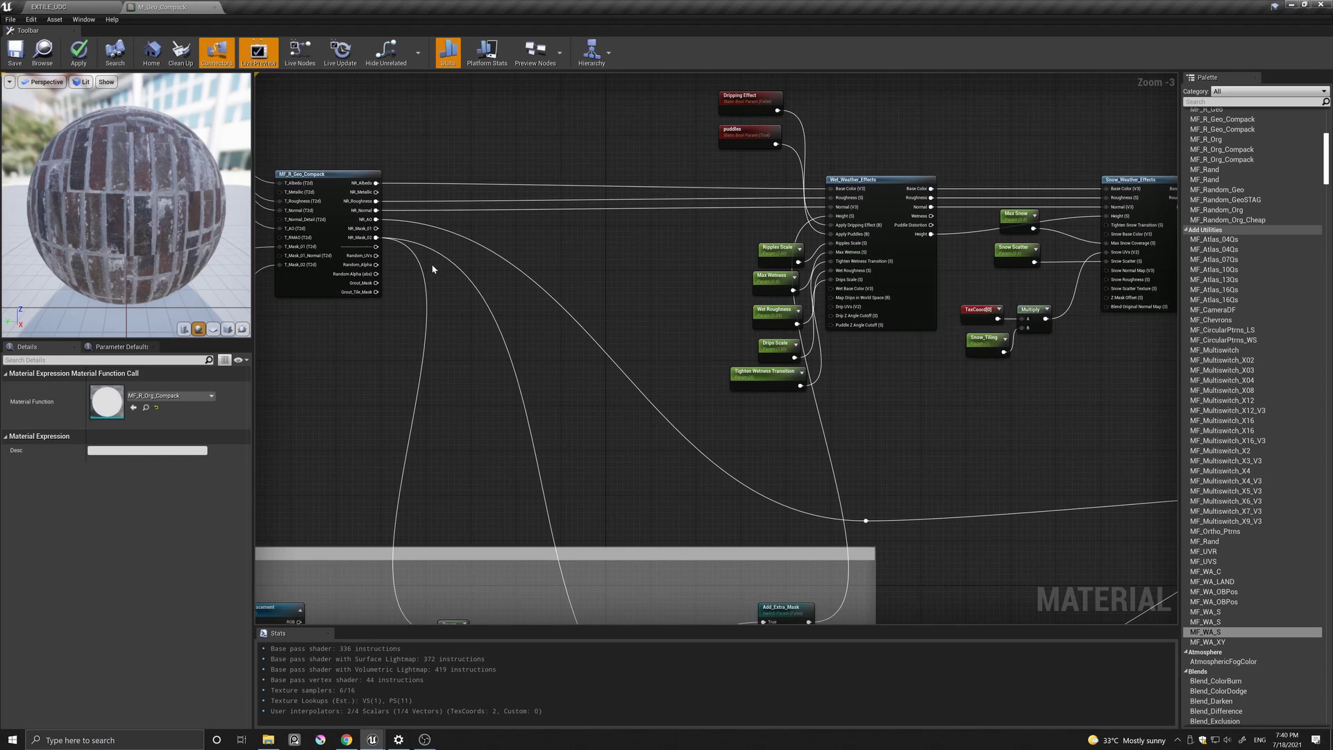
right_drag(371, 338, 590, 323)
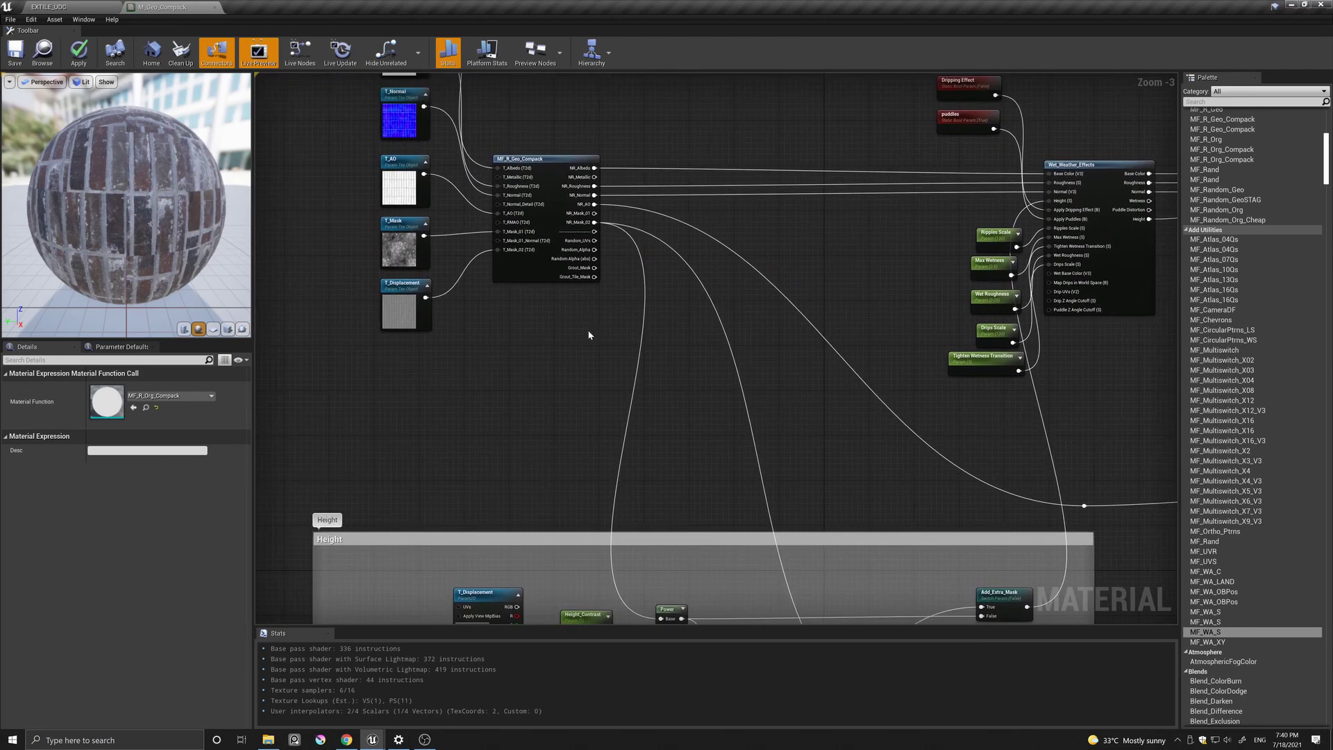
- Examine the Height comment group and how its nodes connect MF_R_Geo_Compack with the height input of Wet_Weather_Effects
right_drag(701, 447, 674, 301)
scroll(700, 335, down, 1)
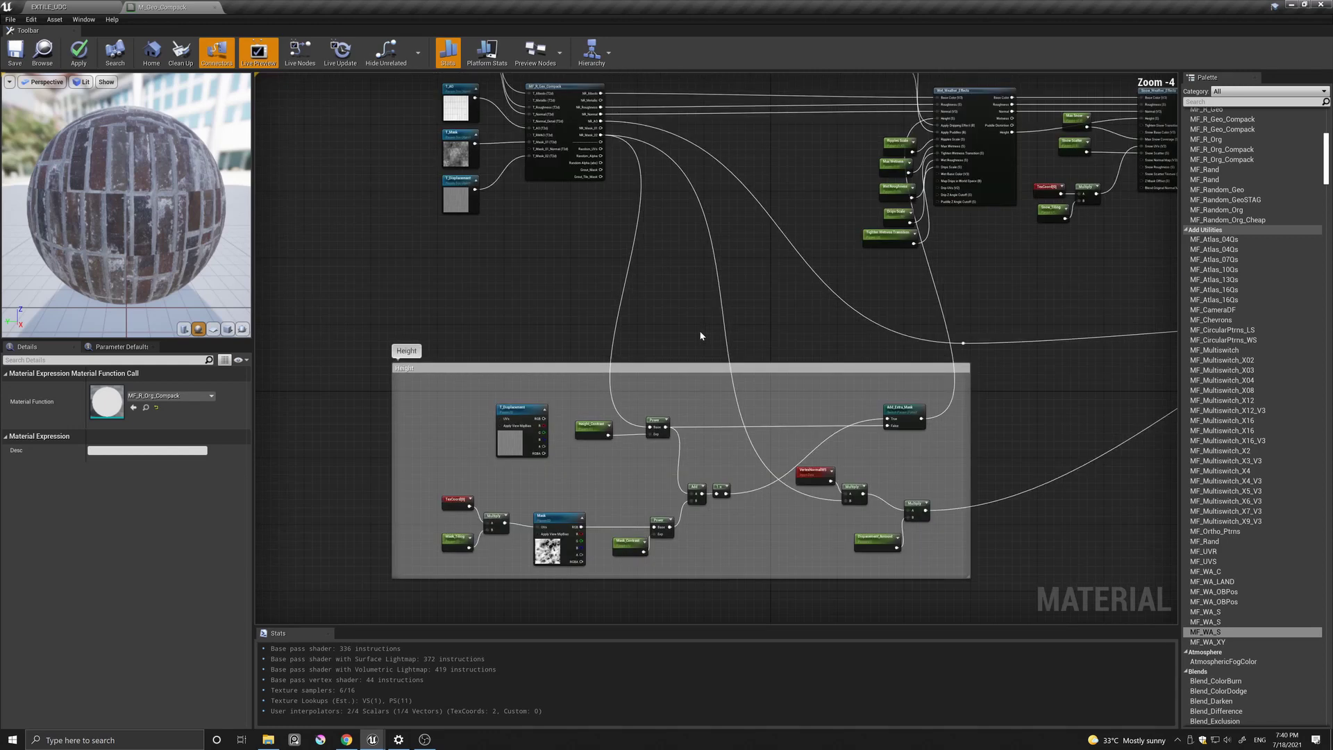
right_drag(715, 405, 723, 331)
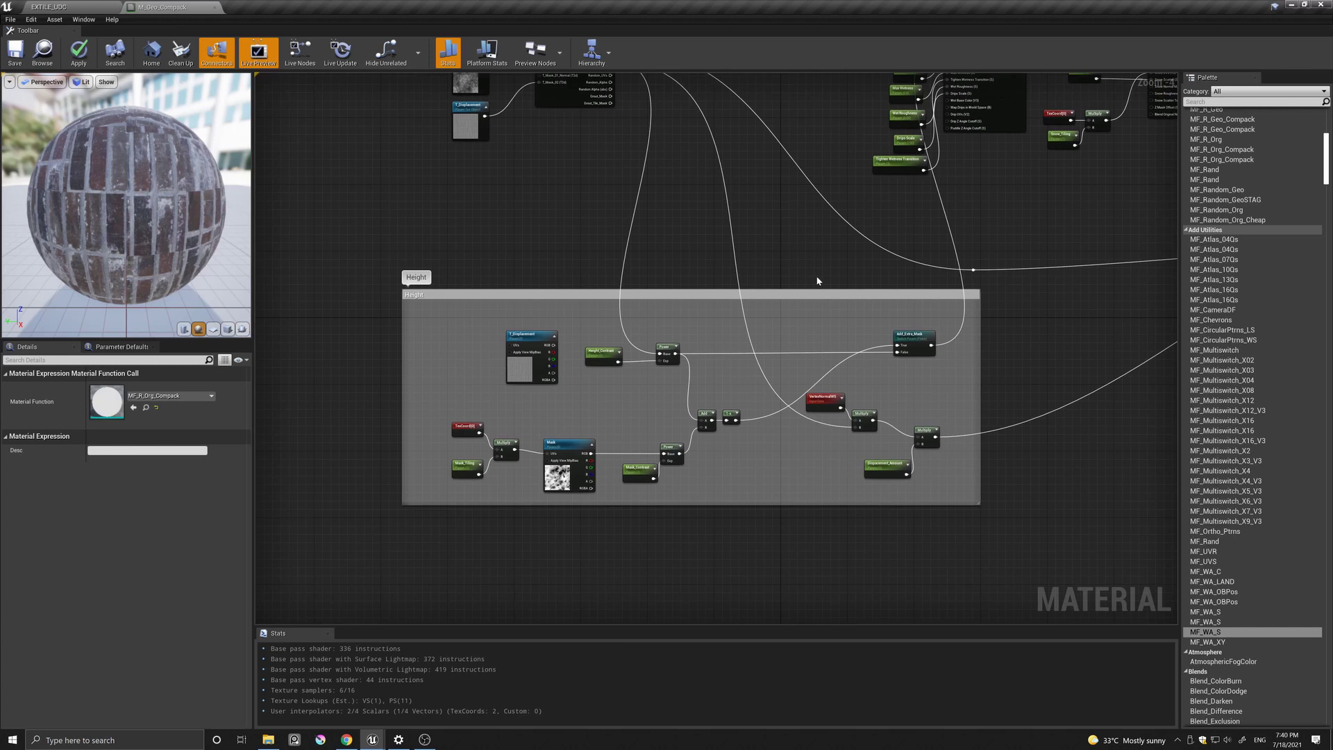
right_drag(814, 291, 780, 339)
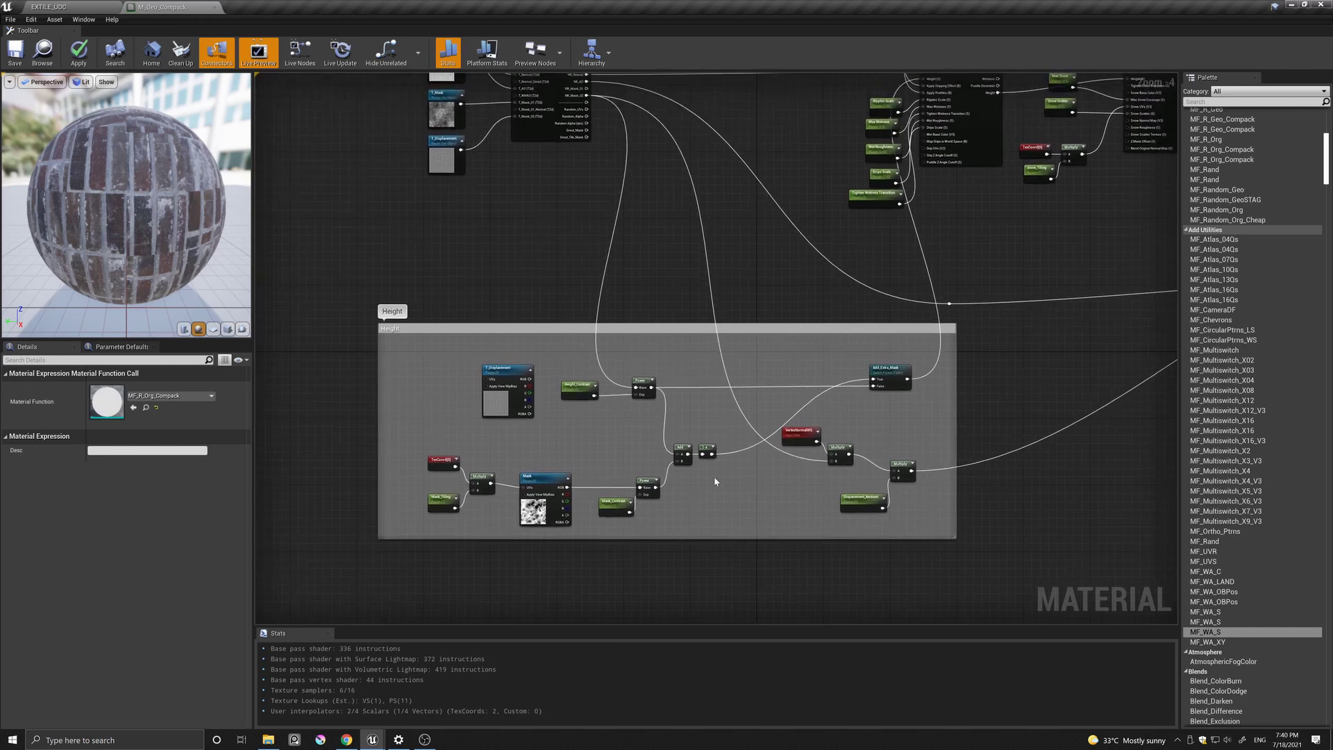
right_drag(786, 271, 640, 411)
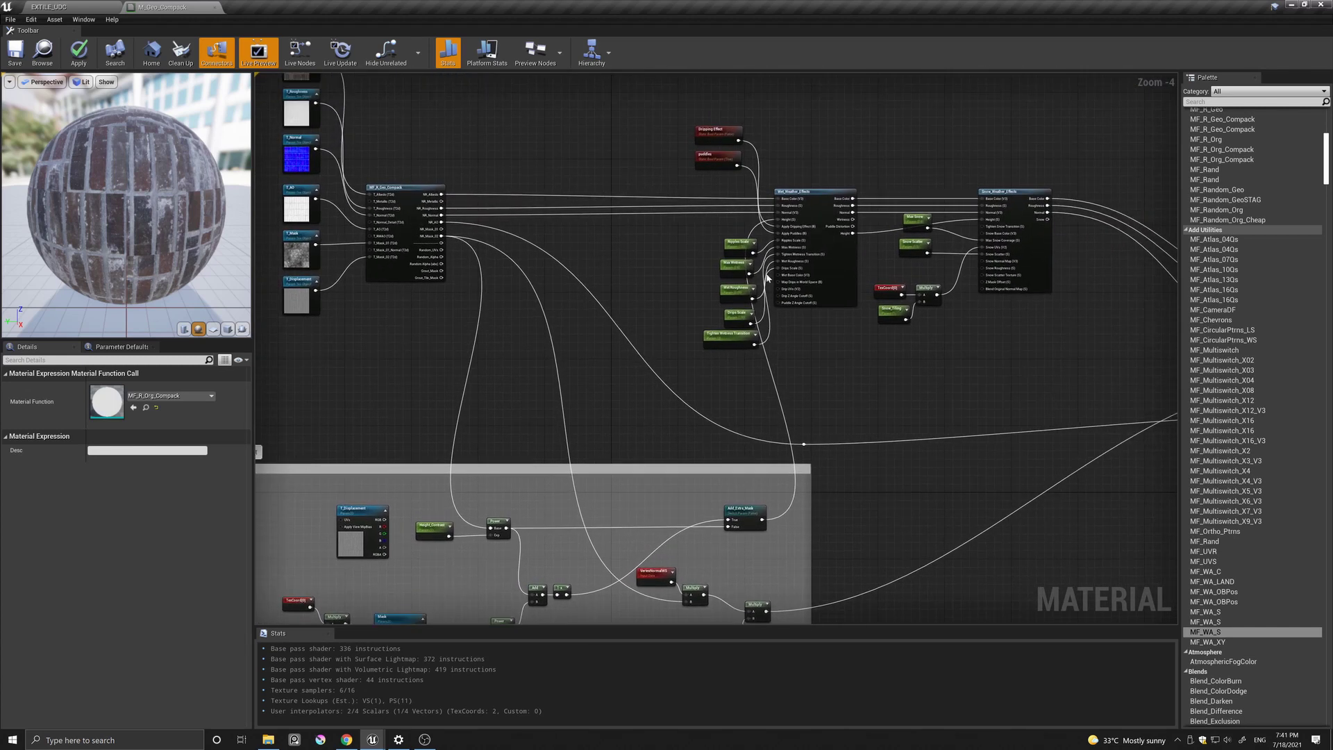
scroll(767, 261, up, 2)
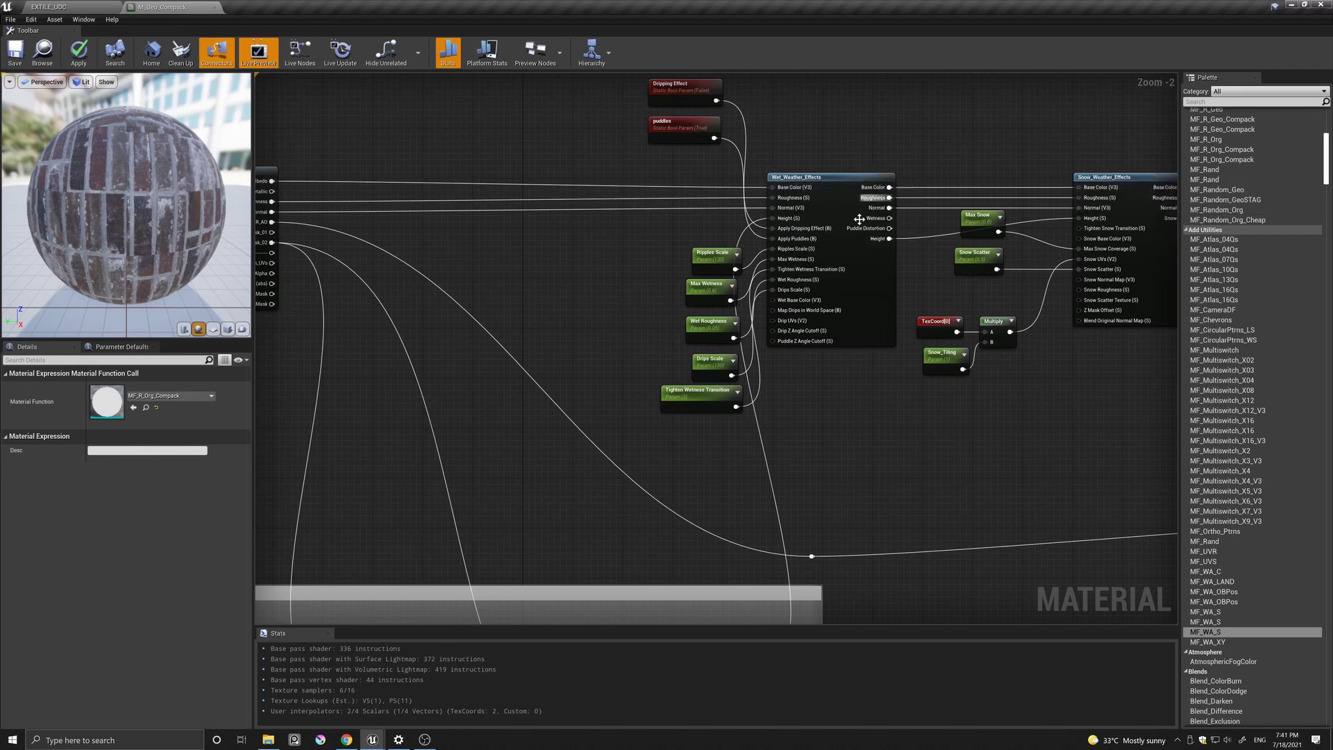
scroll(823, 302, down, 2)
right_drag(599, 420, 744, 259)
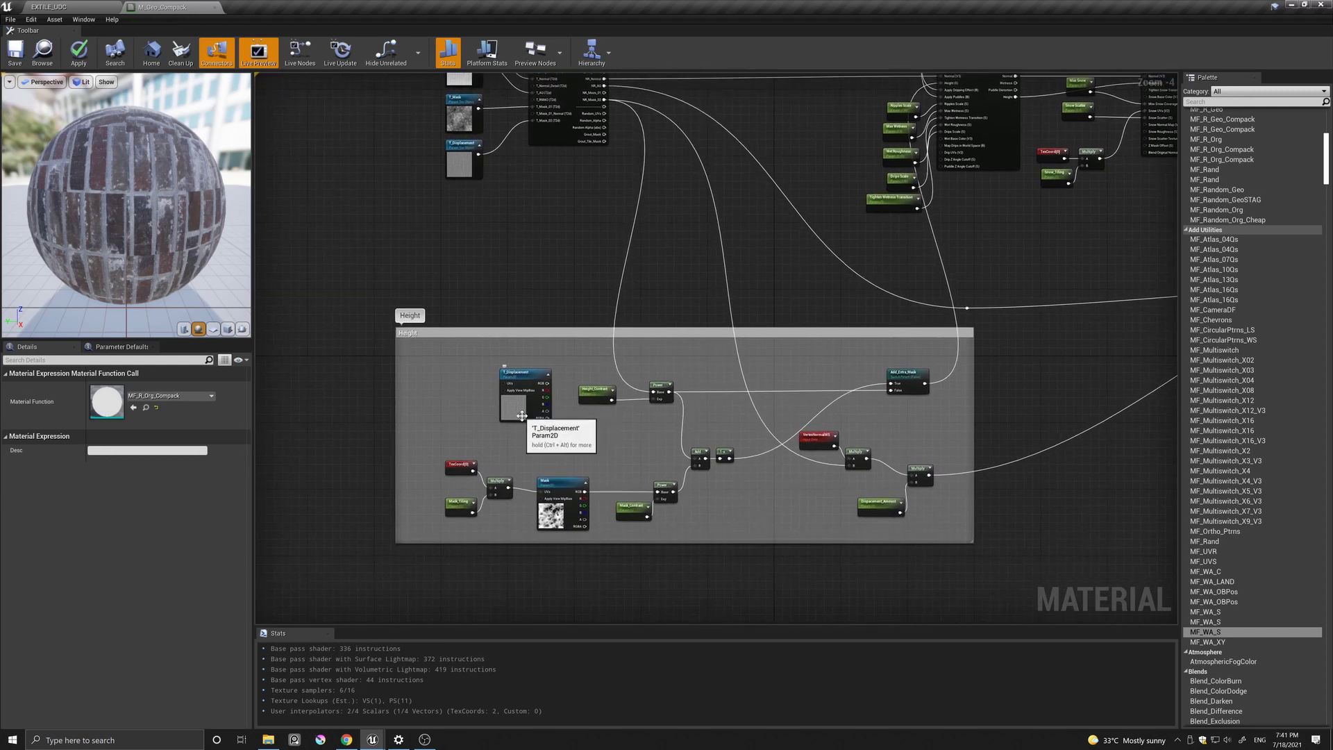
right_drag(522, 178, 521, 290)
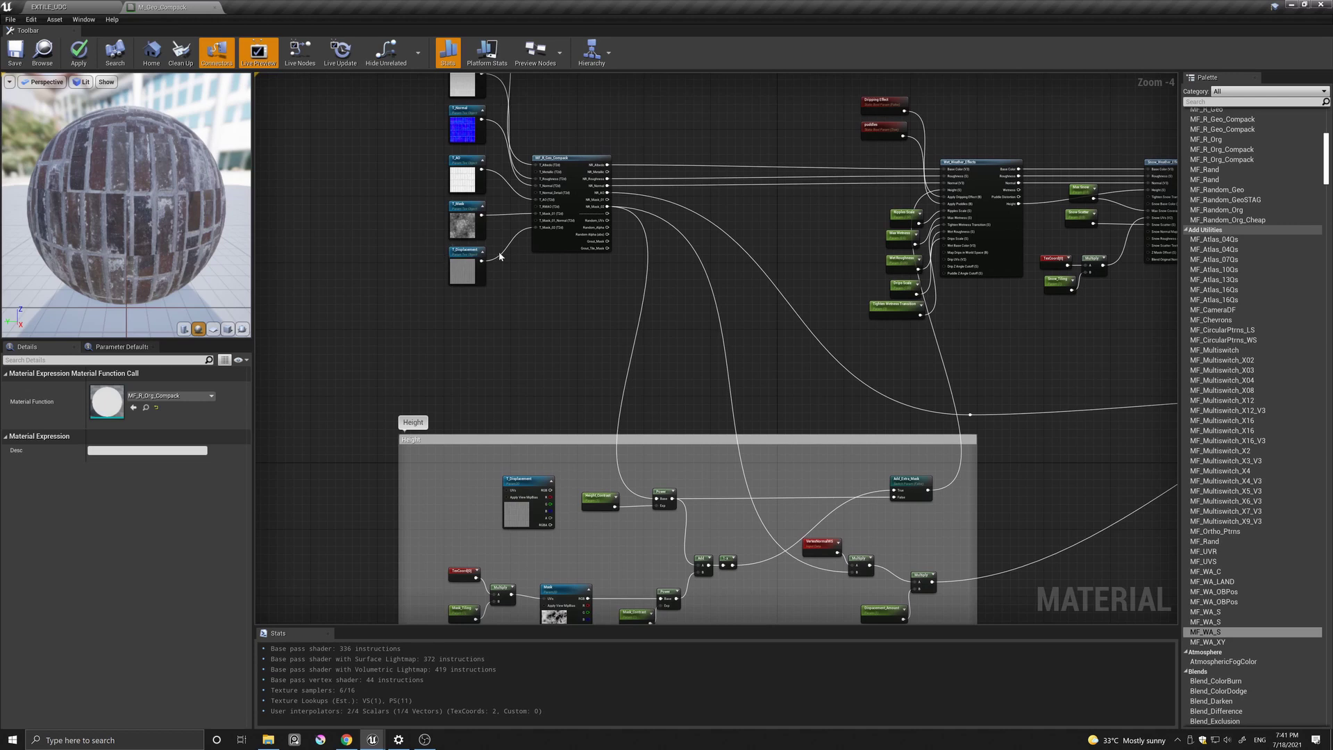
right_drag(548, 354, 557, 190)
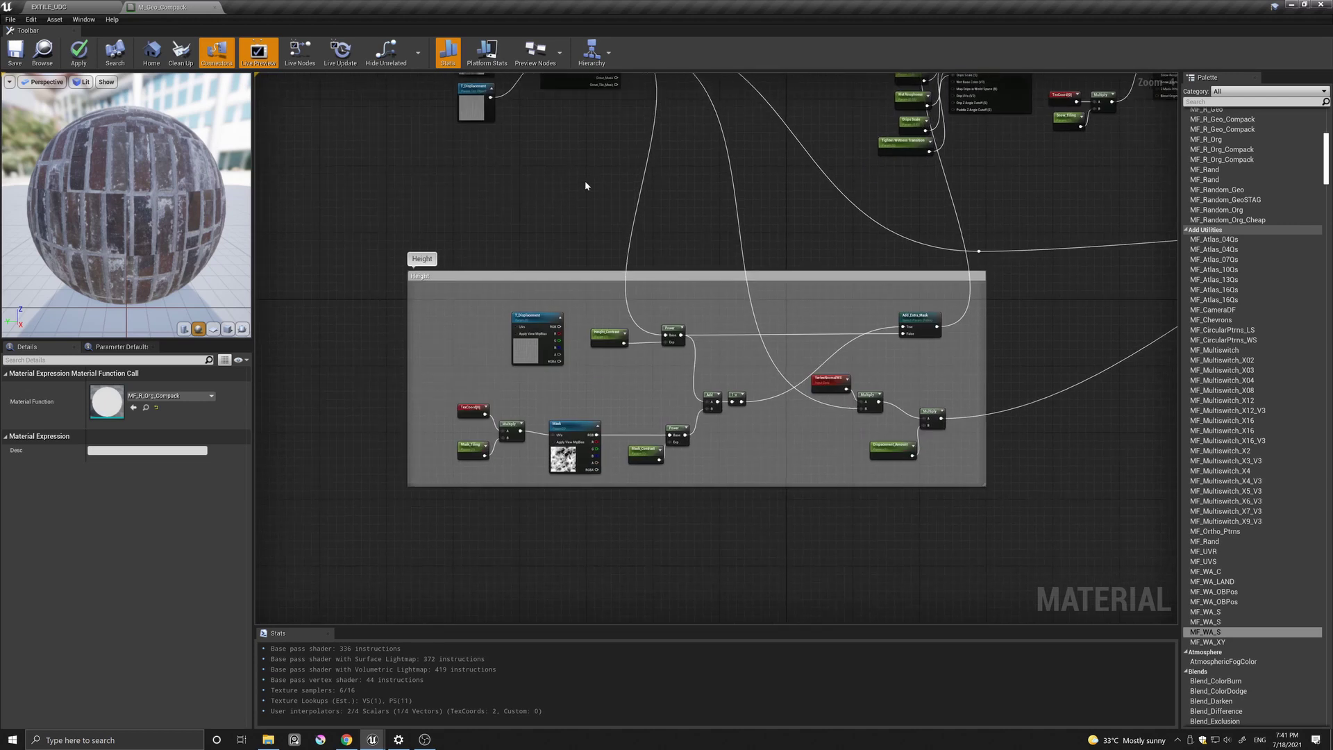
- Move the T_Displacement texture sample and the VertexNormalWS displacement multiply nodes out of the Height group, placing the latter near the material output node
click(558, 420)
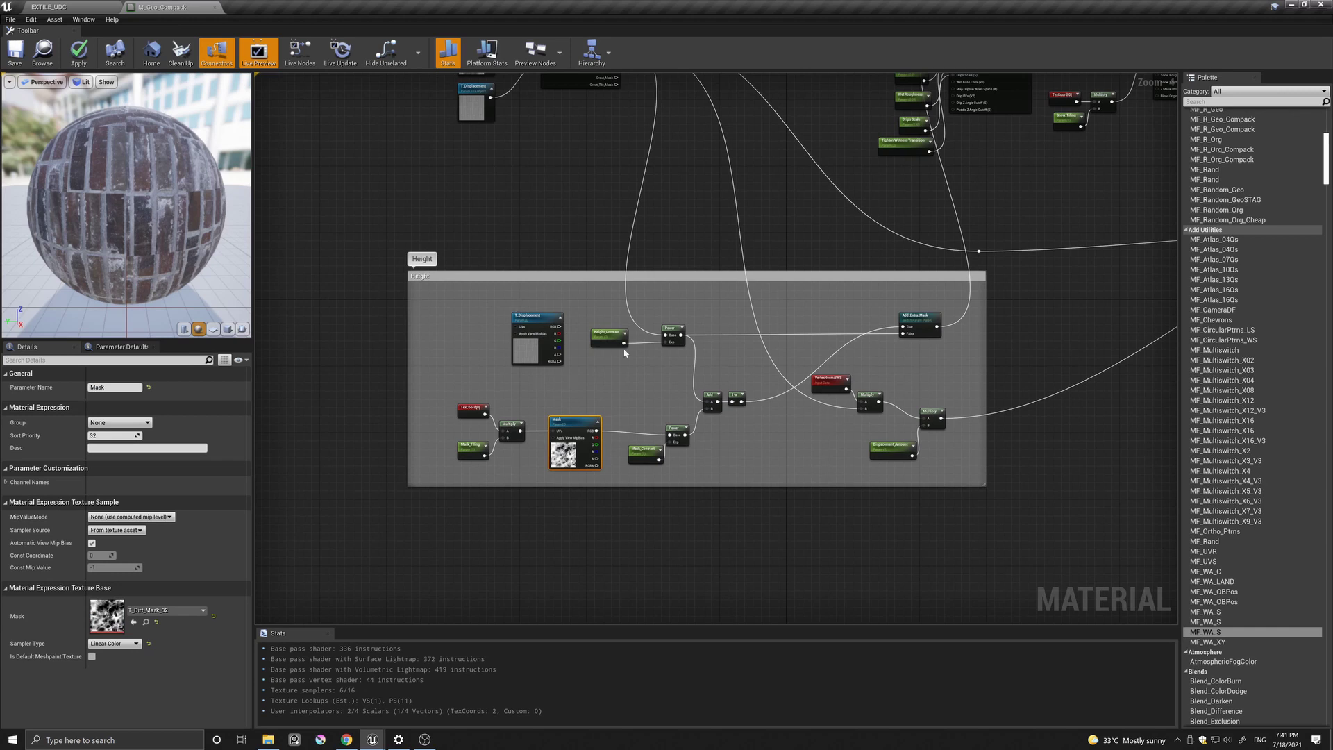
drag(522, 354, 335, 311)
right_drag(857, 463, 630, 417)
drag(590, 324, 729, 421)
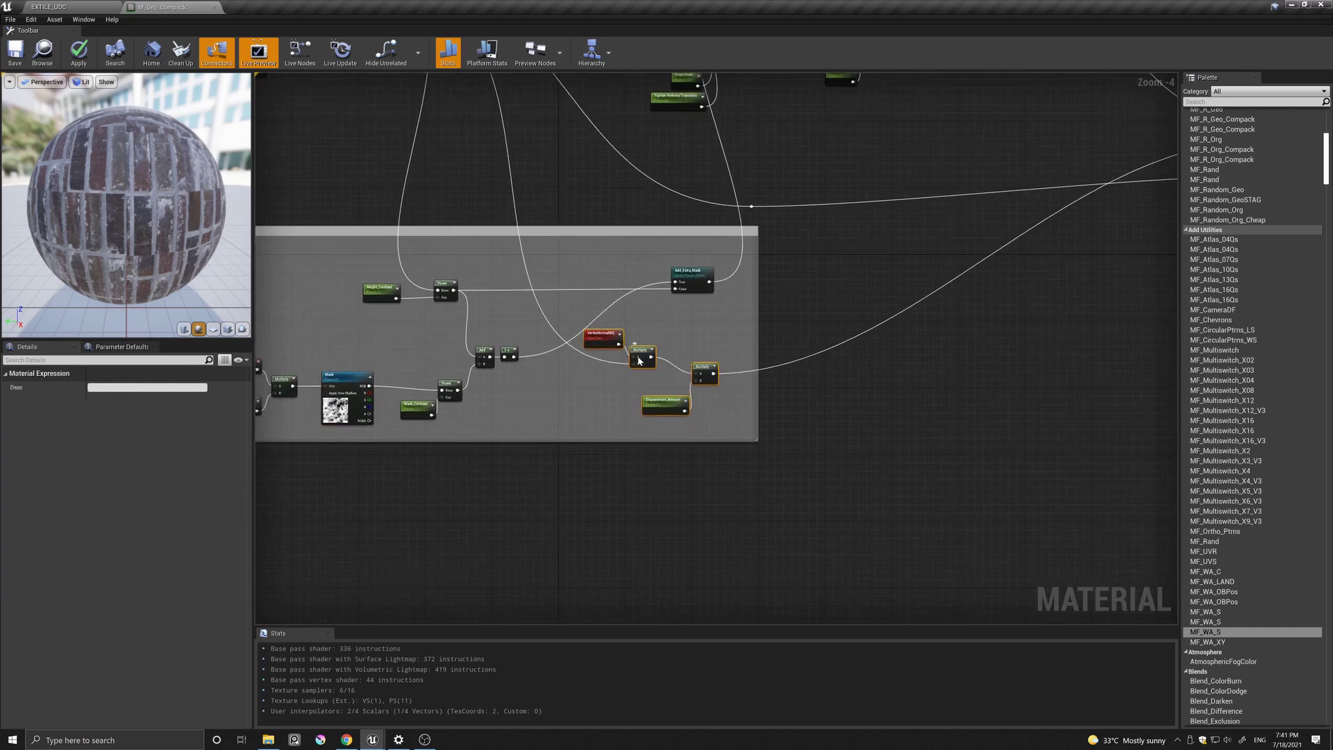
drag(640, 353, 771, 341)
drag(692, 355, 1077, 327)
right_drag(985, 327, 877, 465)
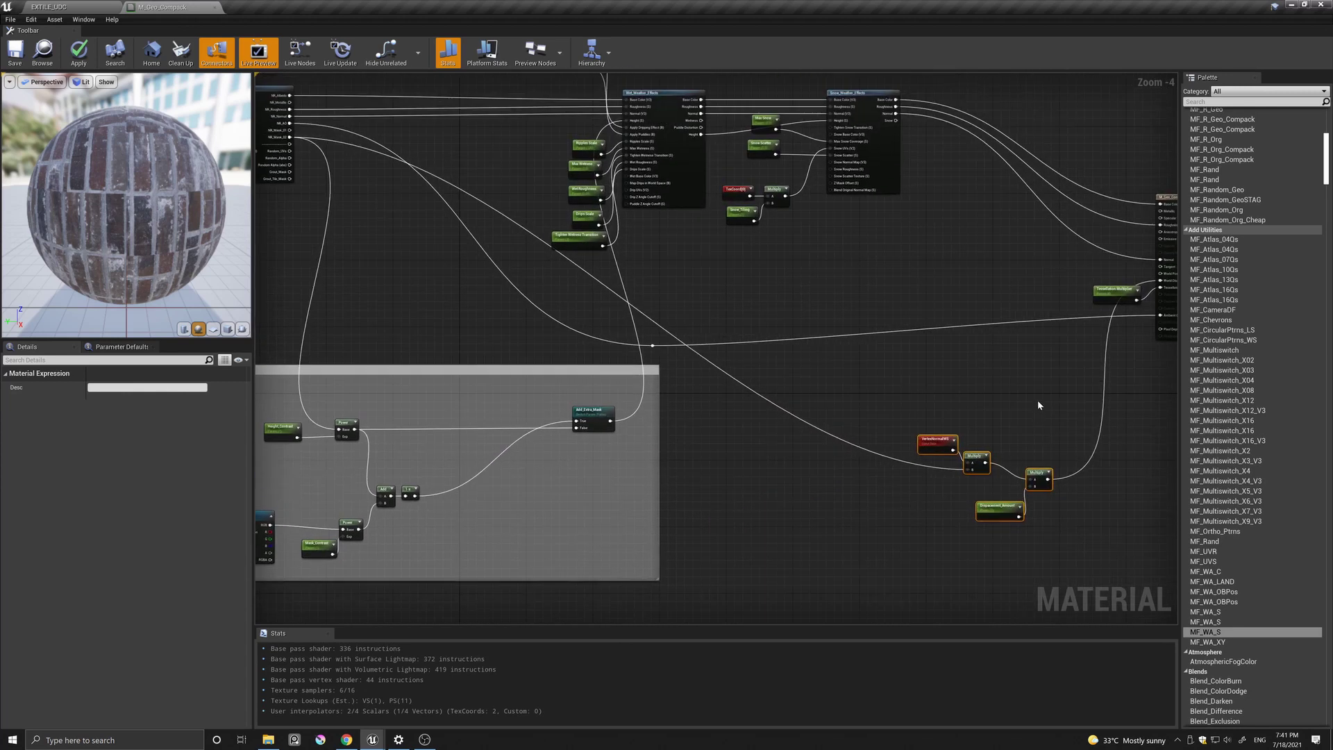
right_drag(1039, 404, 990, 370)
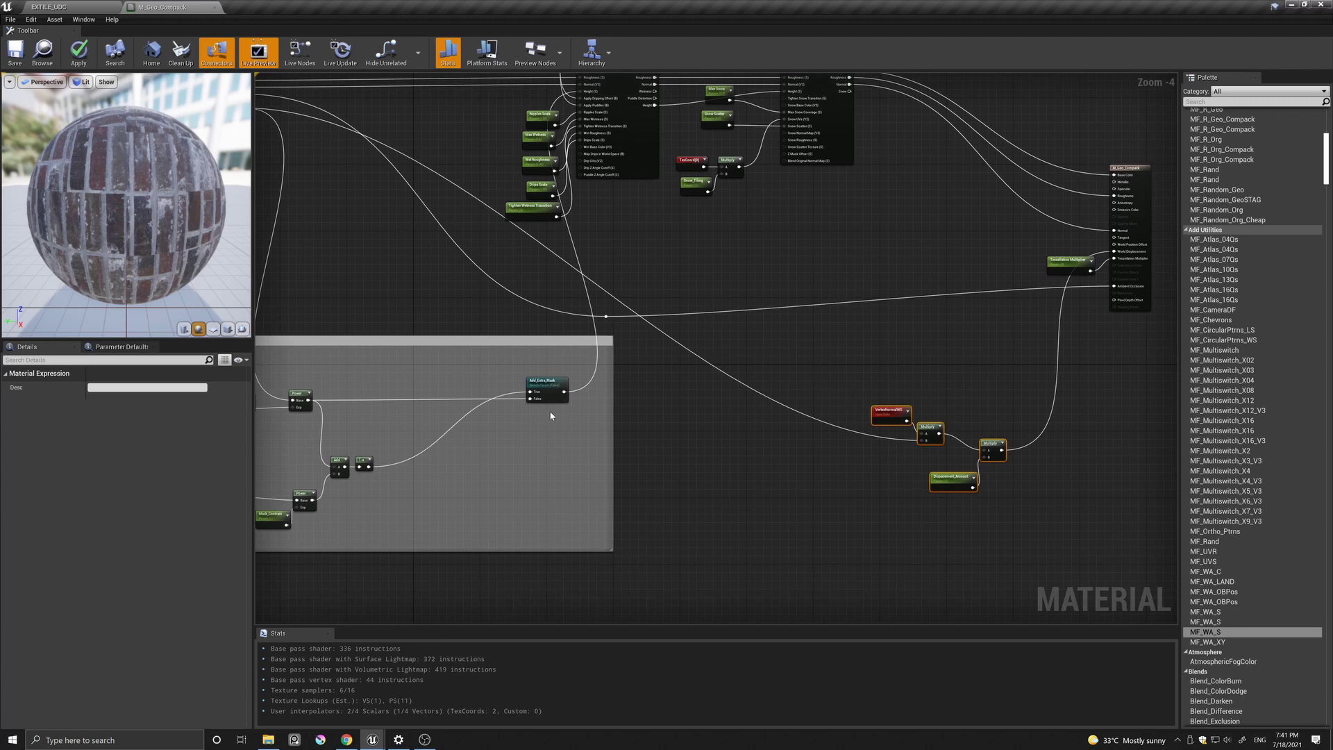
- Disconnect the T_Displacement texture object from the T_Mask_02 input of MF_R_Geo_Compack
right_drag(375, 226, 827, 161)
scroll(710, 372, up, 1)
right_drag(711, 383, 630, 344)
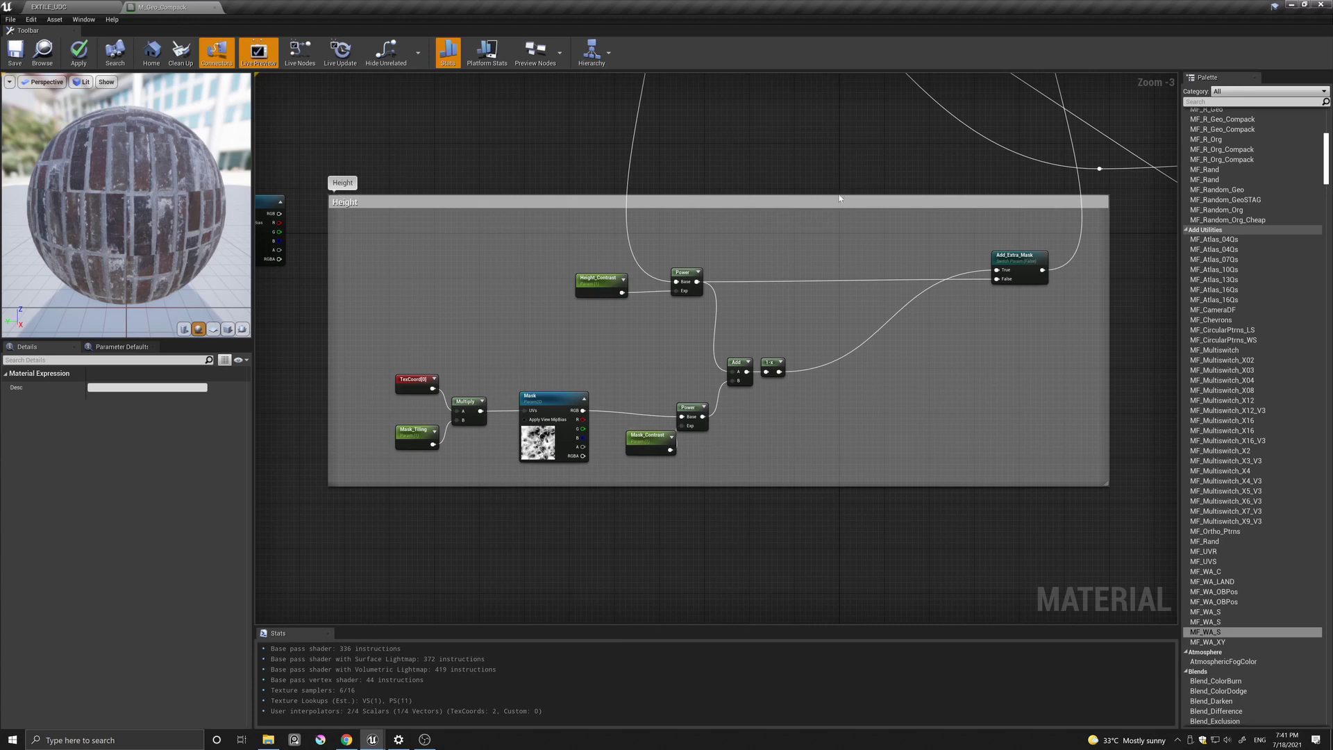
scroll(839, 203, down, 1)
right_drag(839, 202, 843, 375)
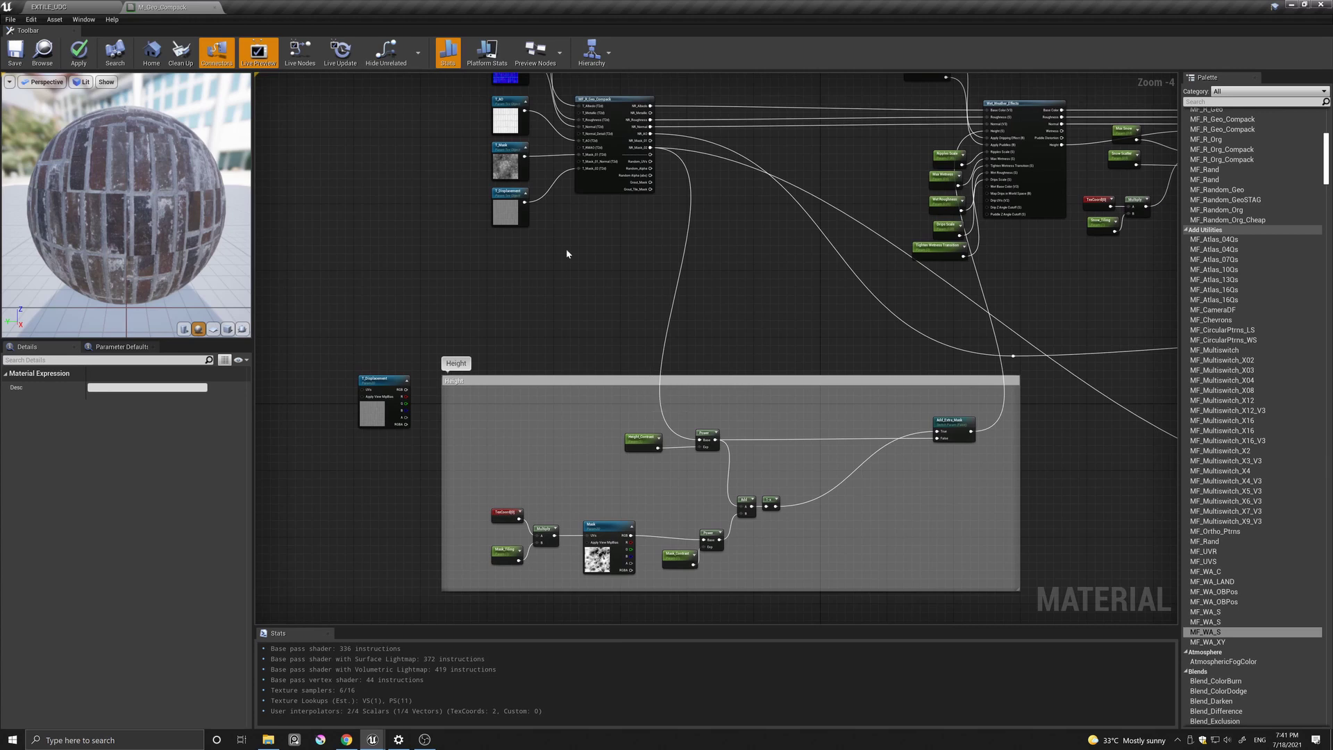
right_drag(565, 247, 576, 314)
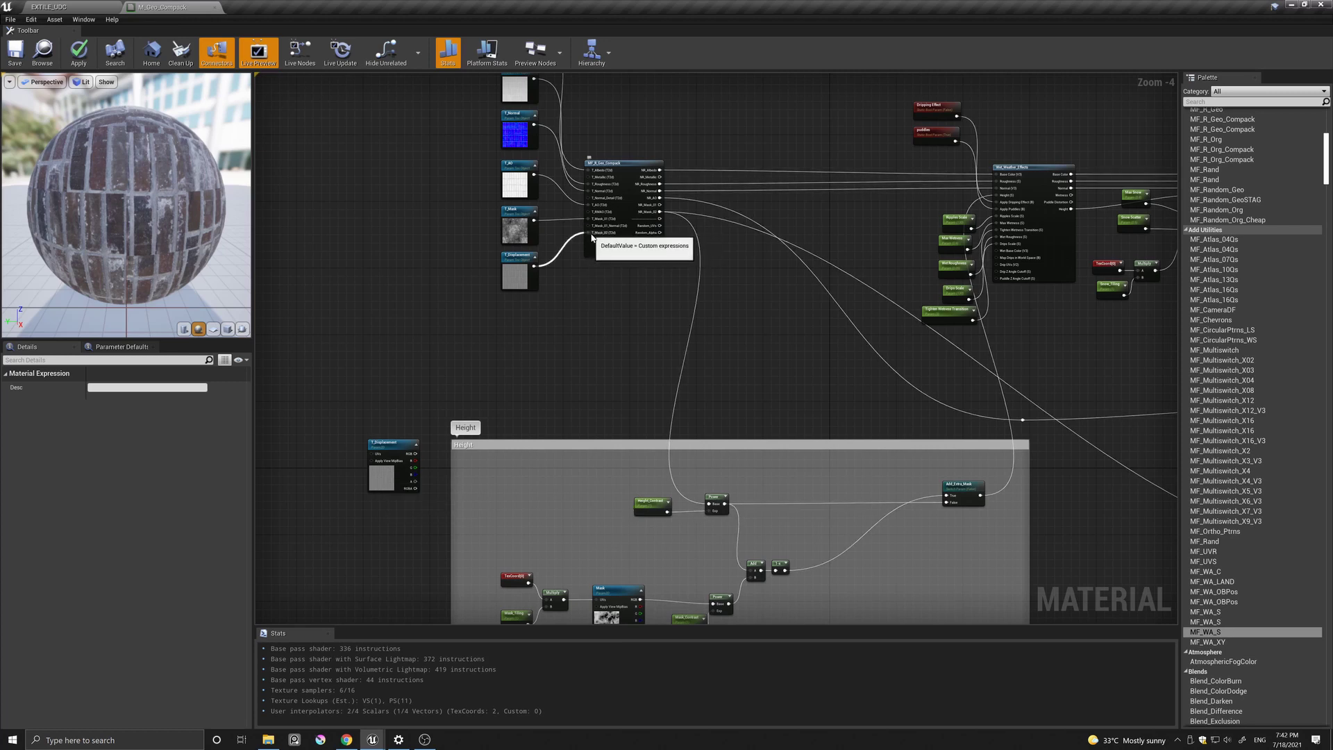
alt+click(592, 237)
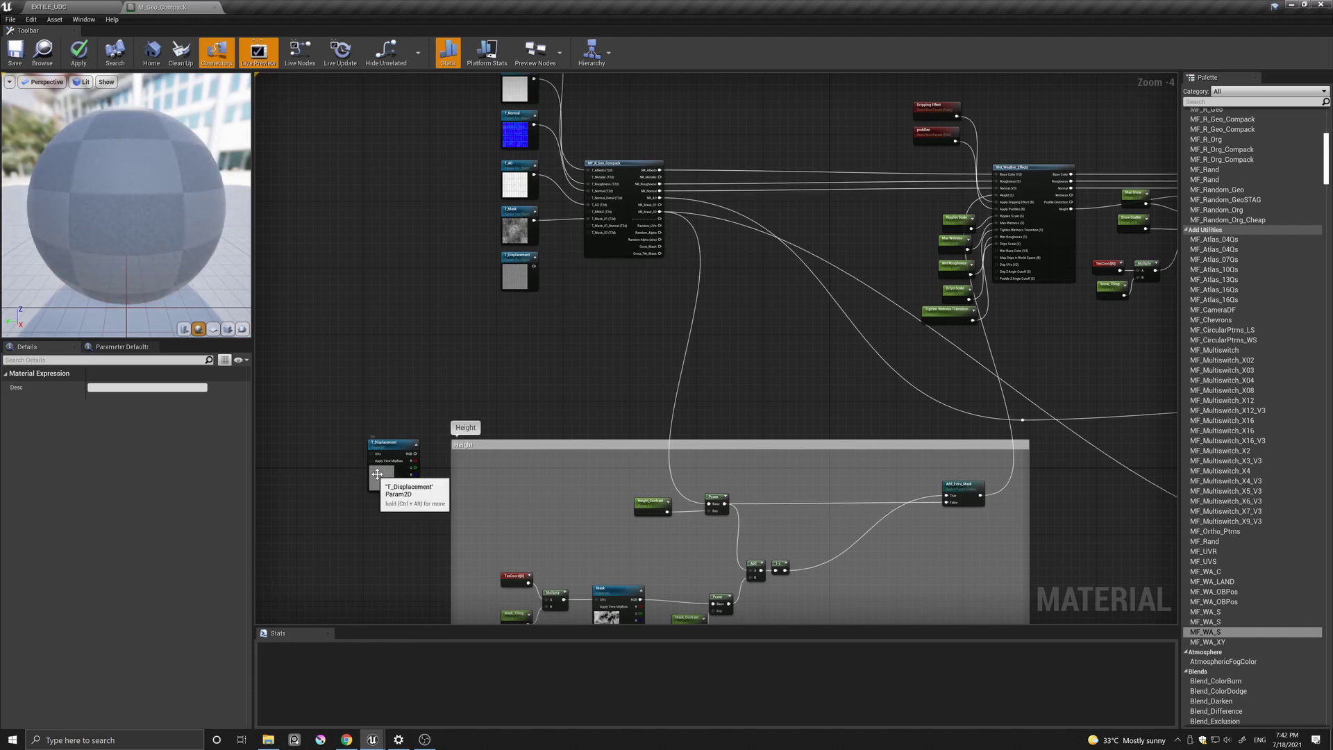
- Move the T_Displacement texture sample into the Height group and wire MF_R_Geo_Compack's Random_UVs output into its UVs
drag(385, 482, 576, 516)
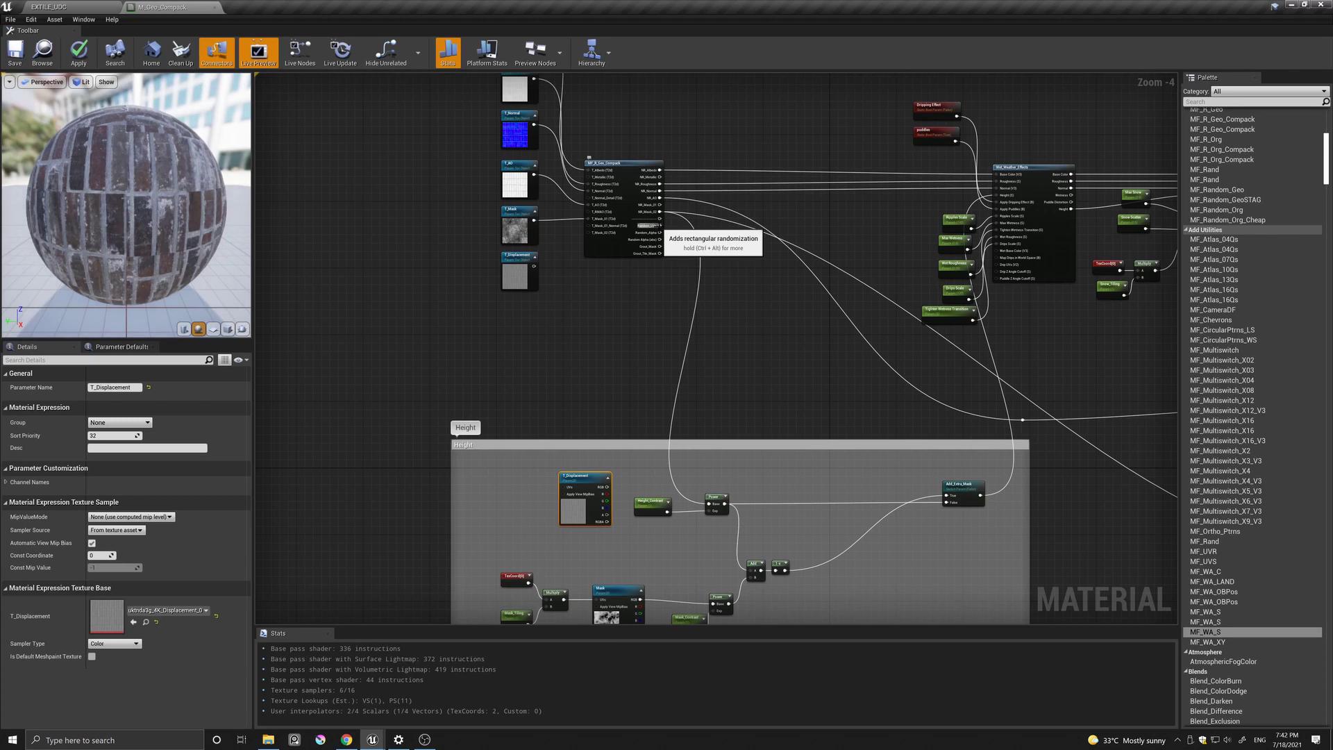
drag(659, 226, 568, 490)
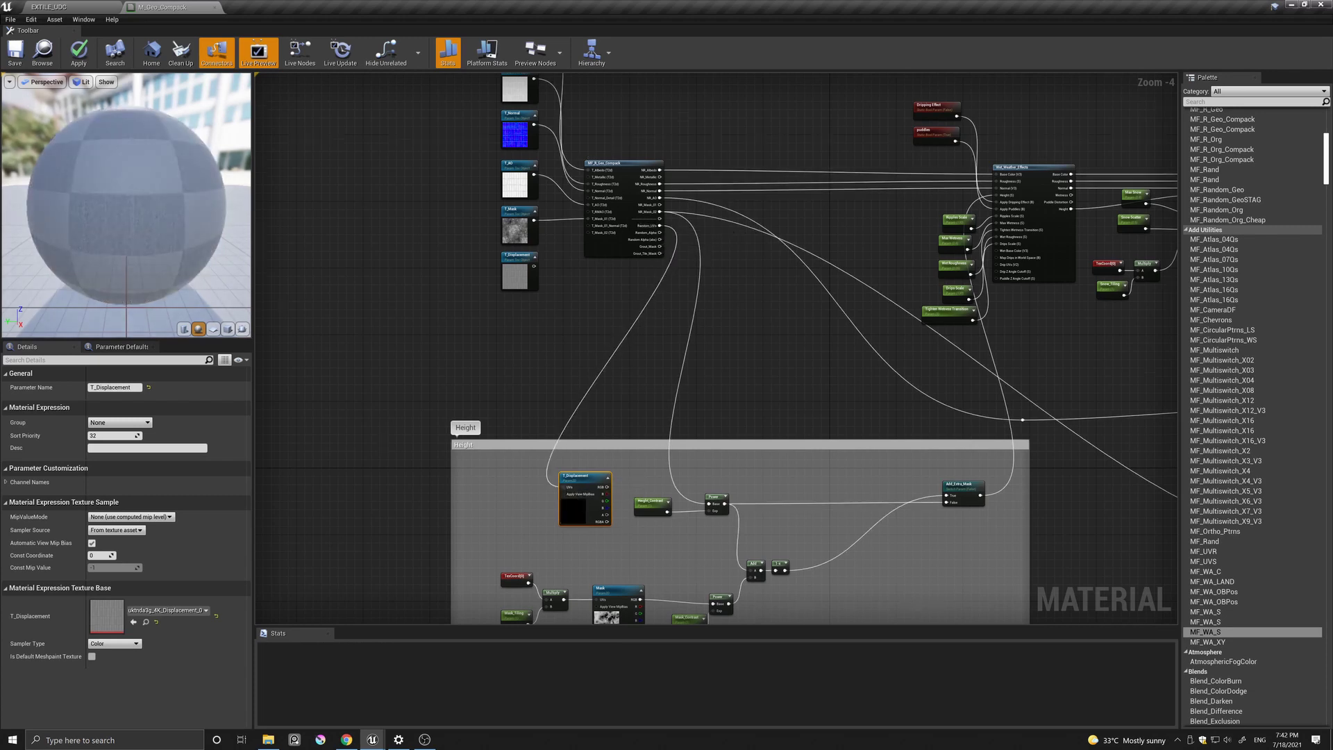
- Feed the T_Displacement texture sample's output into the Height group's upper Power node and shift the sample closer to Height_Contrast
right_drag(605, 490, 598, 434)
drag(599, 431, 627, 428)
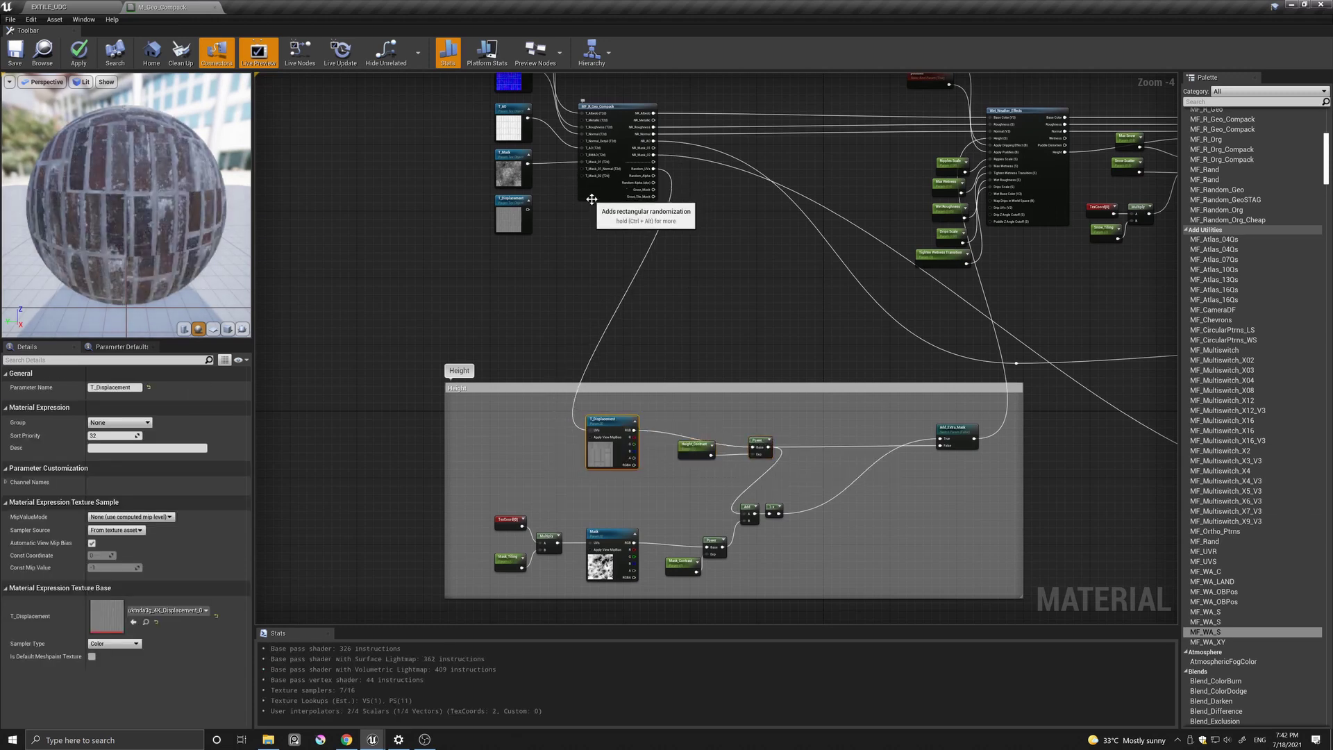
- Move MF_GEO_00_NAP and its texture objects closer to the texture objects of MF_R_Geo_Compack
right_drag(580, 231, 659, 280)
right_drag(669, 345, 812, 462)
scroll(596, 310, down, 1)
drag(490, 187, 604, 416)
drag(567, 217, 741, 295)
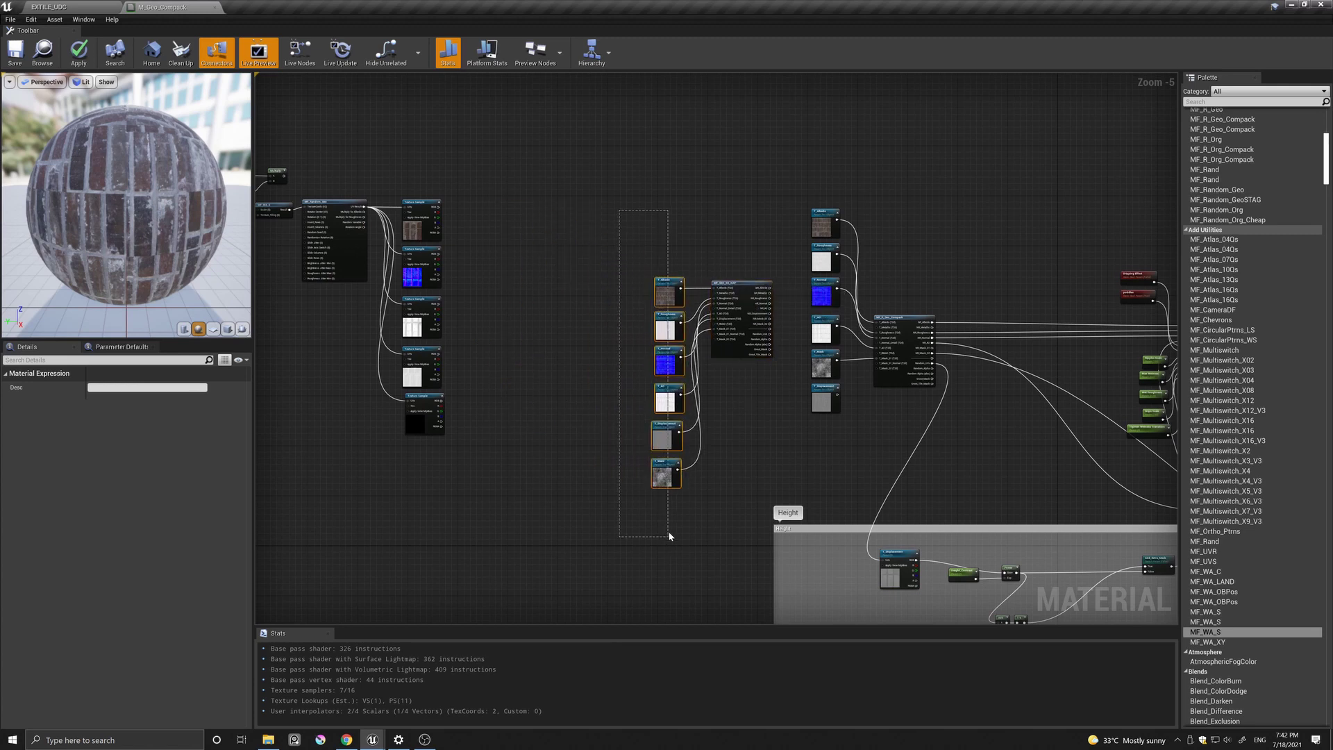
- Move the six texture objects of MF_GEO_00_NAP upward beside the function node and select its T_Displacement texture object
drag(660, 535, 665, 532)
drag(665, 481, 668, 362)
right_drag(695, 401, 583, 368)
scroll(563, 252, up, 2)
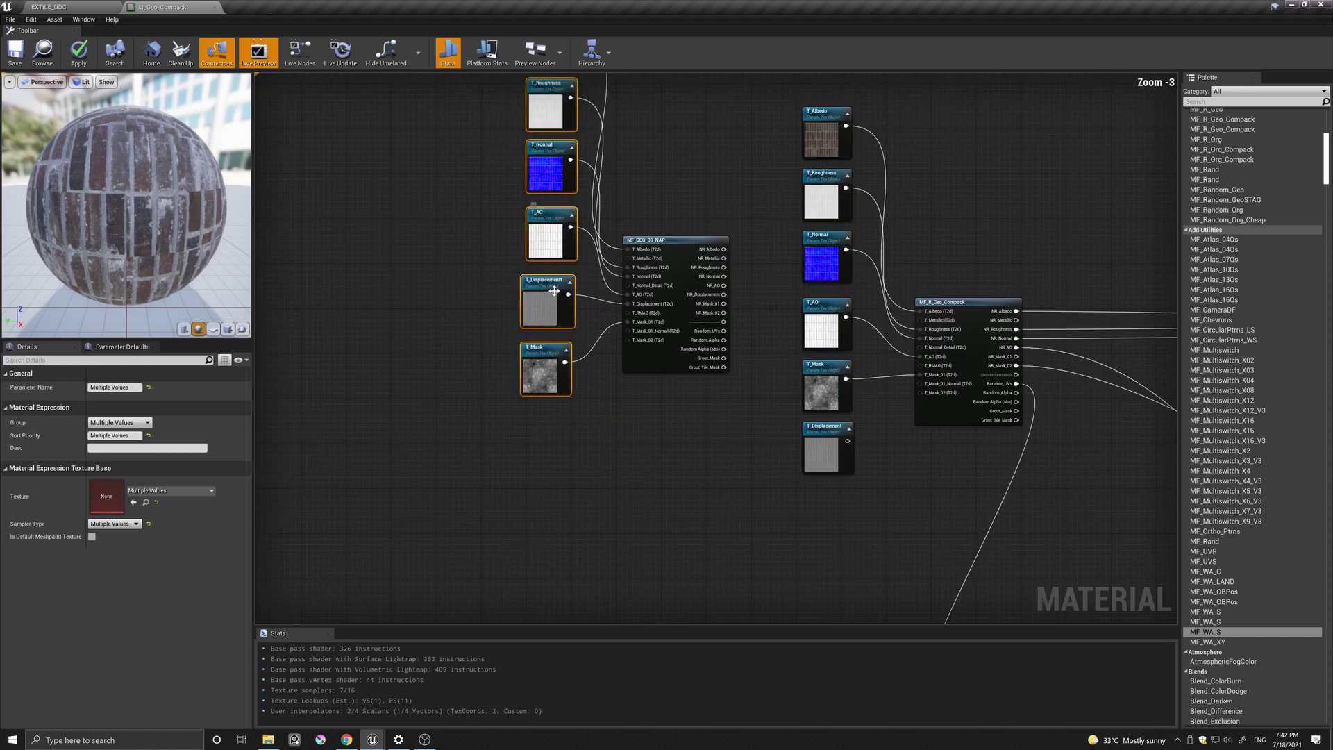
click(541, 312)
mouse_move(540, 313)
mouse_down()
mouse_move(485, 313)
mouse_move(550, 313)
mouse_up()
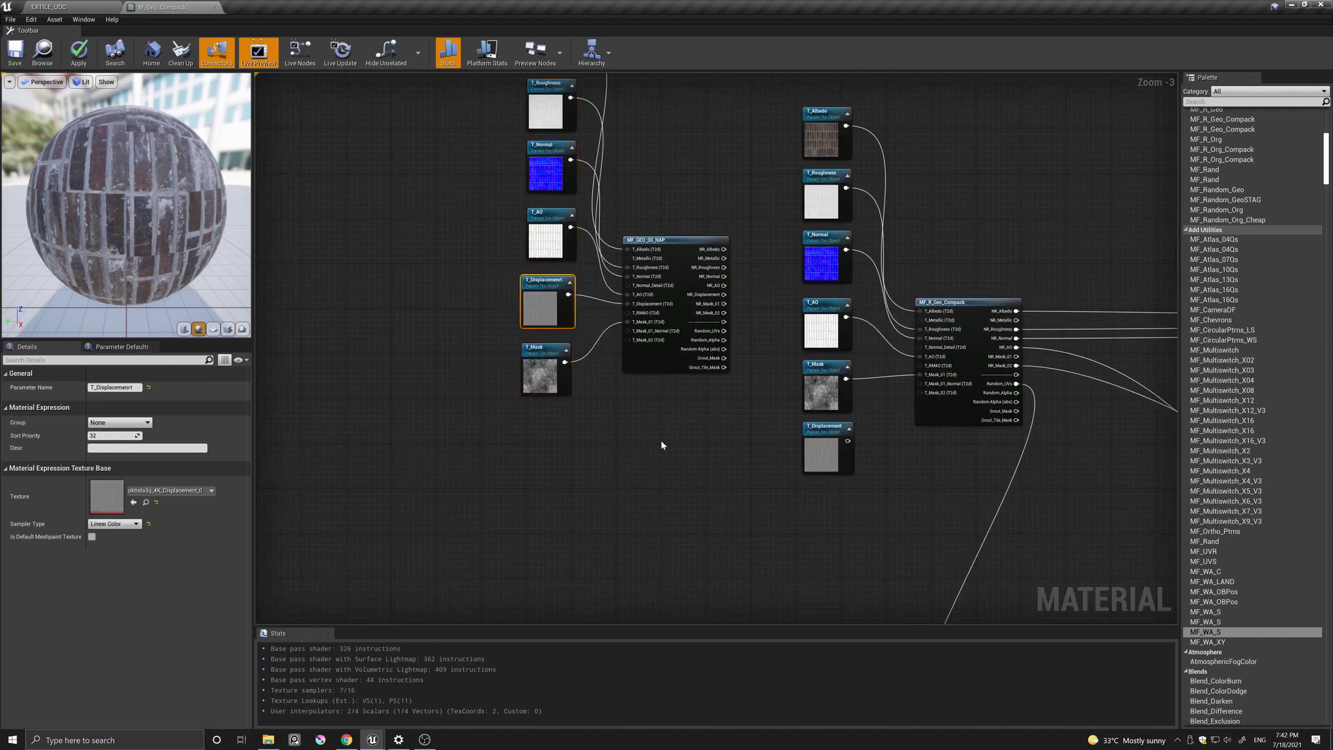
- Replace the T_Displacement sample with MF_GEO_00_NAP's NR_Displacement output as the upper Height Power base, and move the sample out of the group
right_drag(660, 440, 513, 313)
drag(576, 169, 605, 202)
click(552, 419)
scroll(576, 382, down, 2)
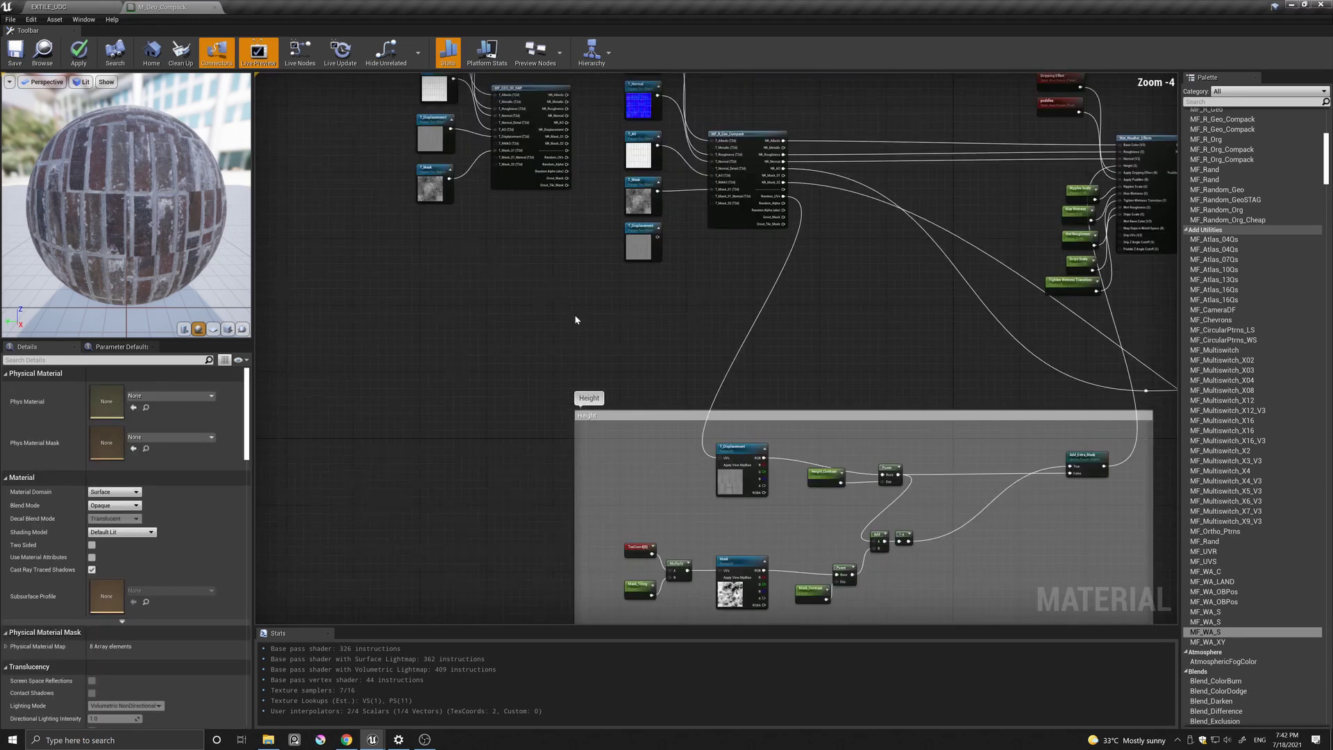
scroll(589, 271, up, 1)
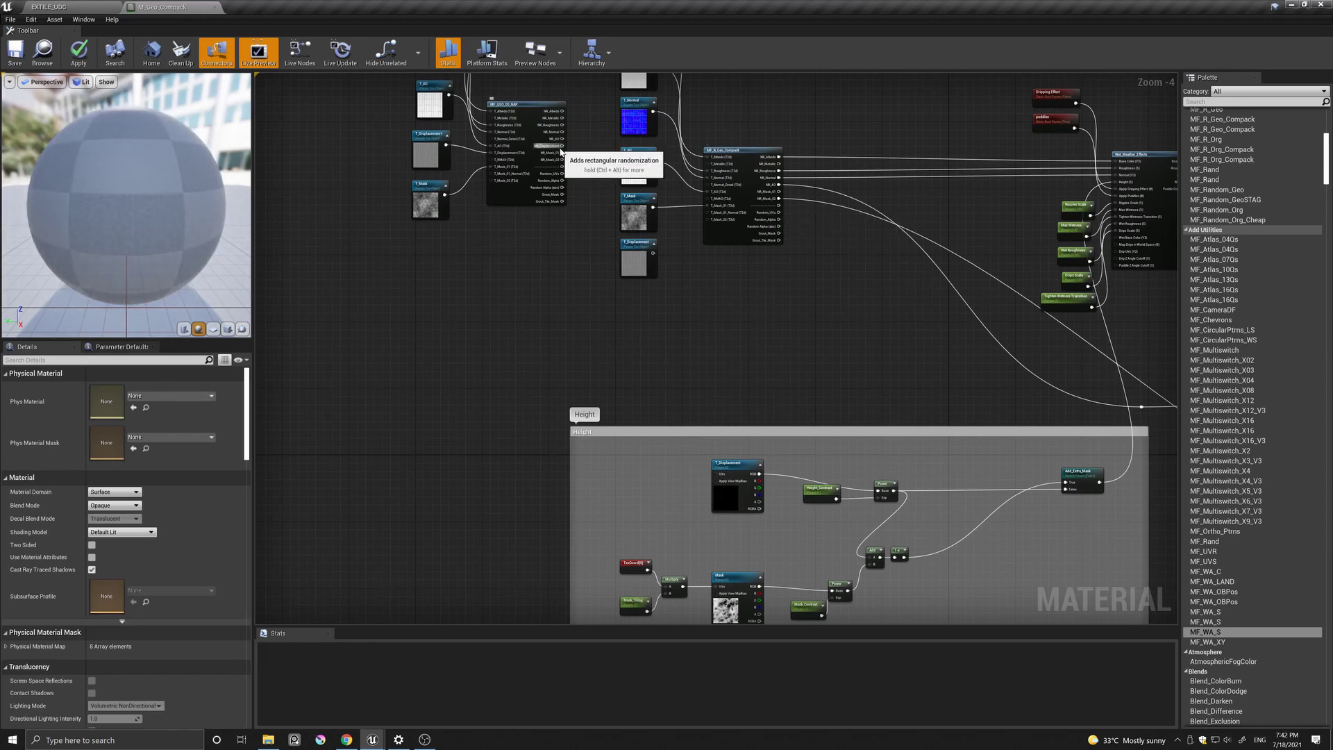
drag(562, 146, 869, 494)
drag(736, 462, 502, 441)
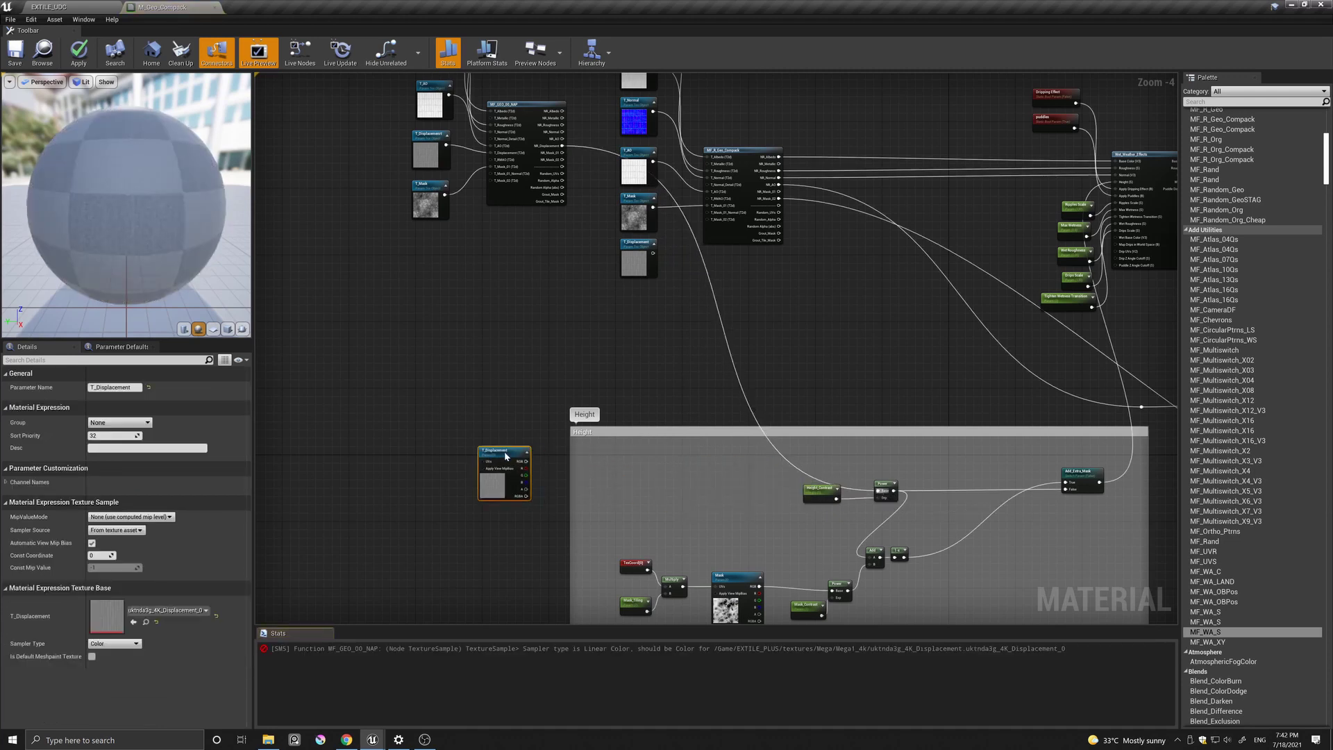
- Set the sampler type of MF_GEO_00_NAP's T_Displacement texture object to Color
click(421, 165)
click(114, 524)
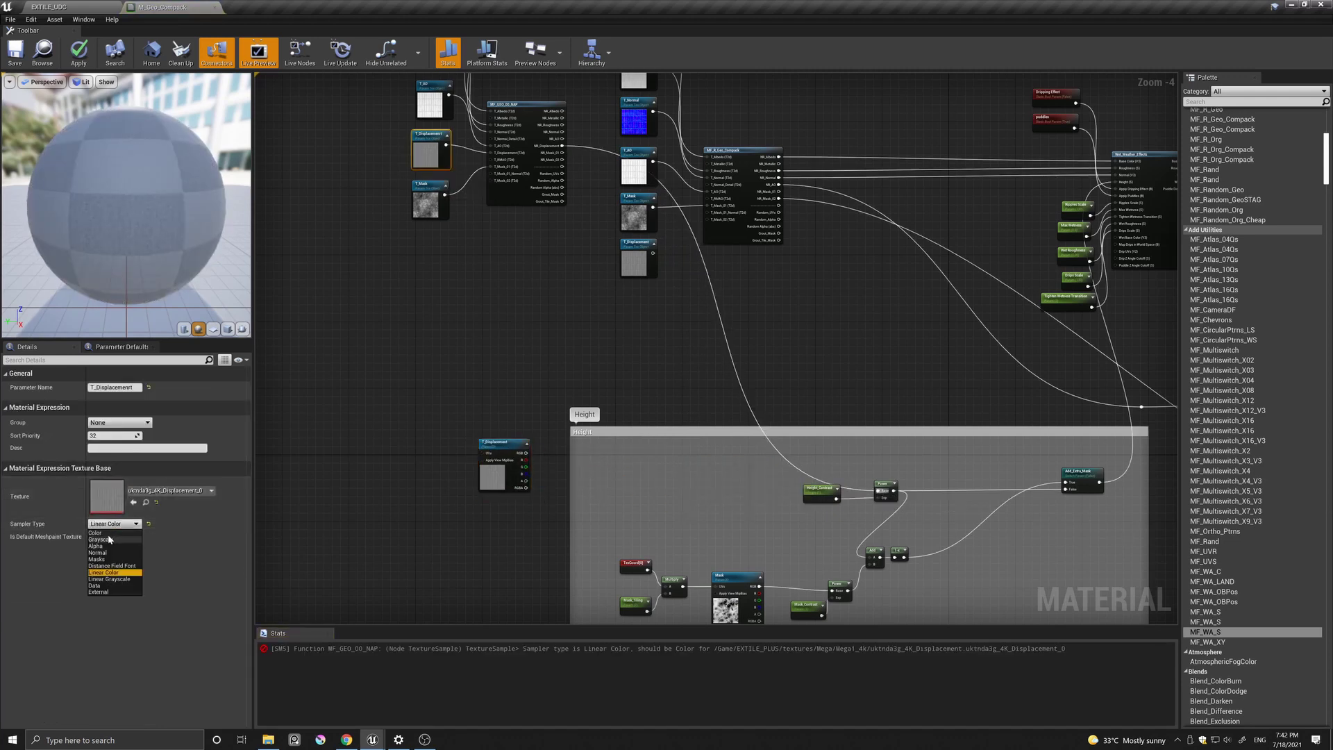
right_drag(389, 342, 444, 423)
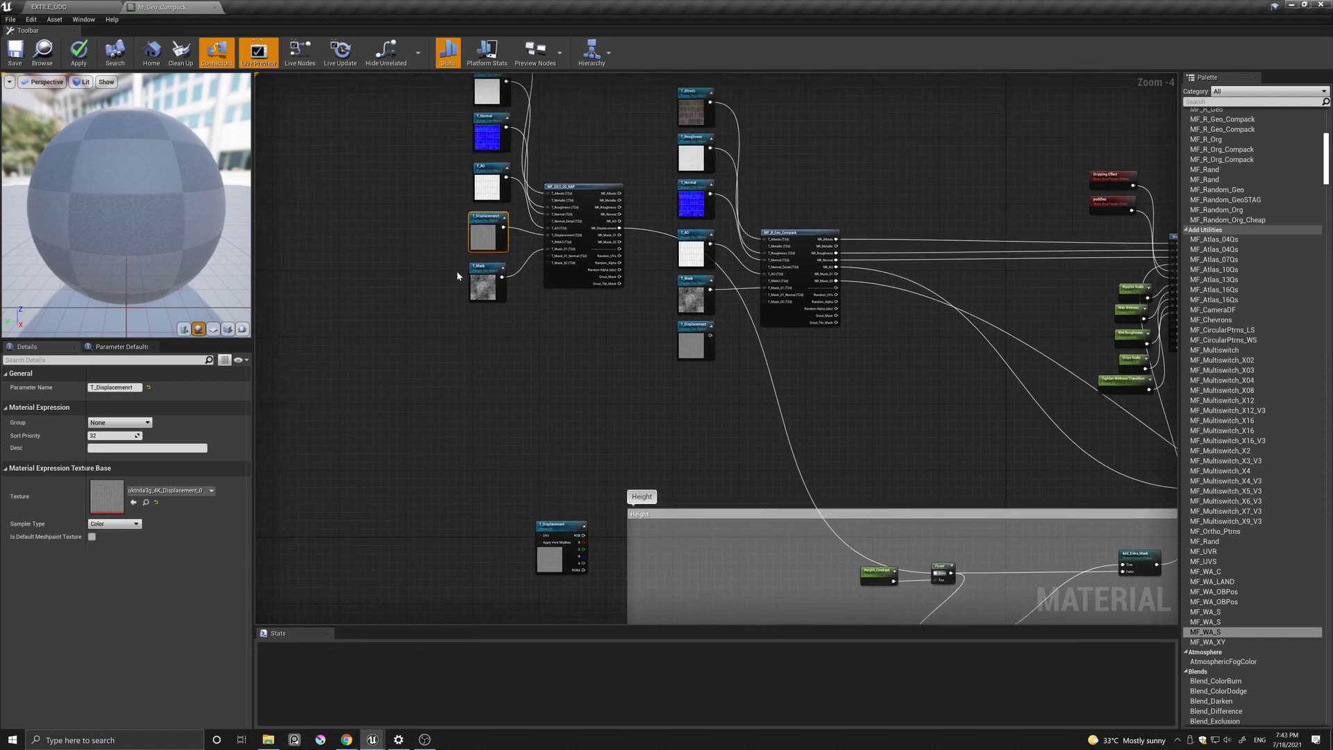
- Move MF_GEO_00_NAP together with its six texture objects down, level with the MF_R_Geo_Compack nodes
right_drag(457, 270, 550, 335)
click(668, 323)
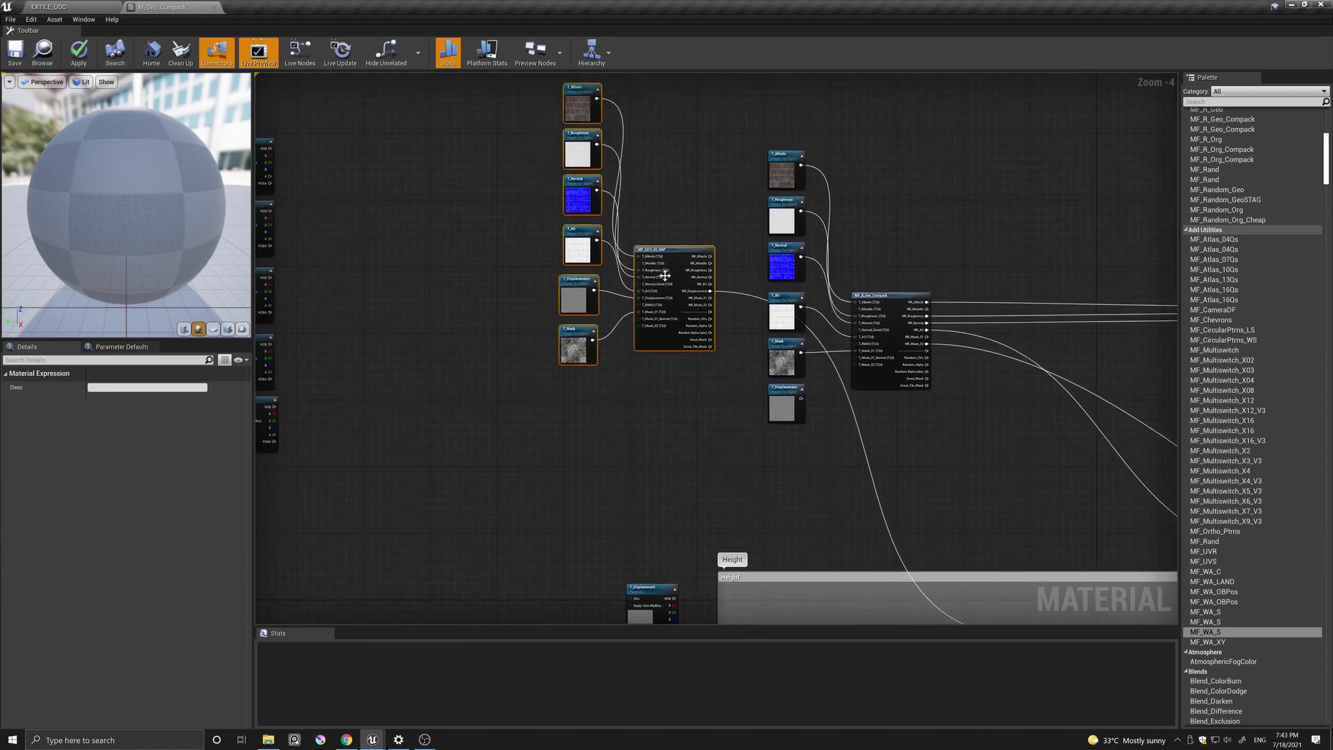
drag(536, 90, 671, 381)
drag(672, 251, 667, 330)
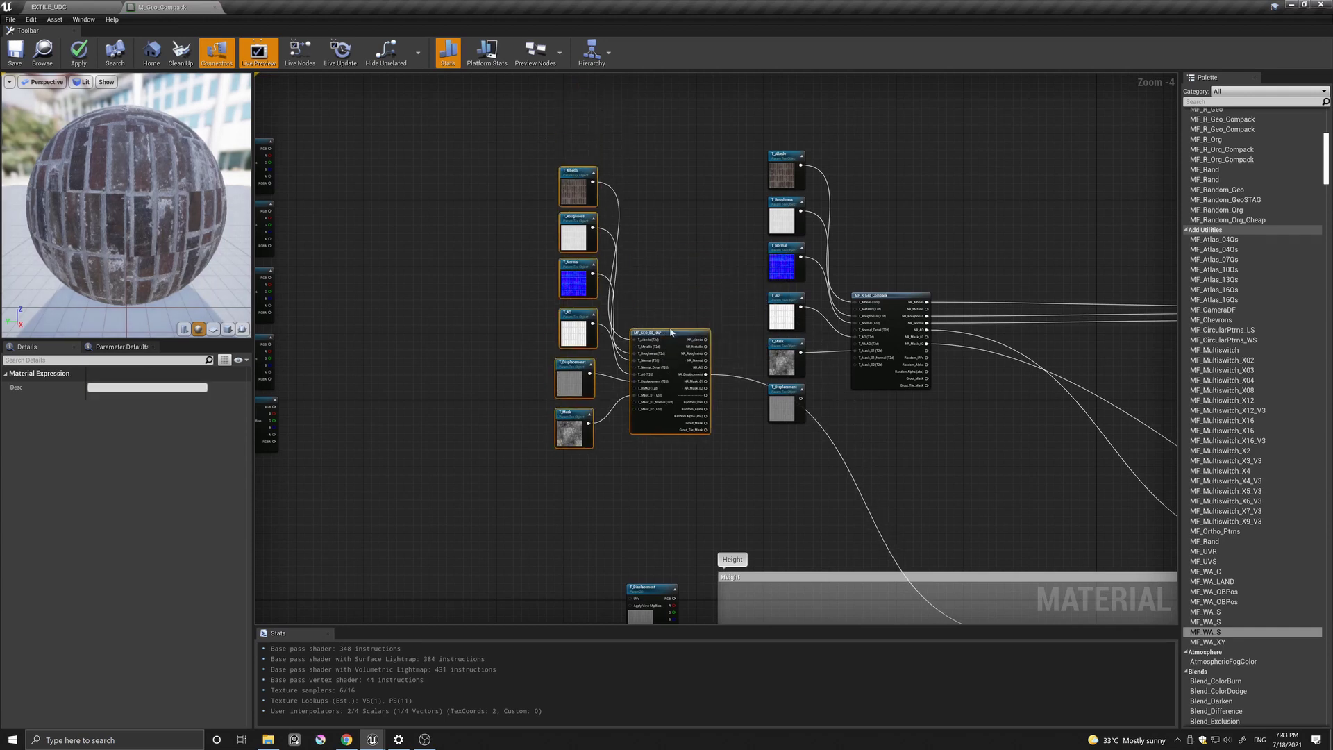
- Move the whole TexCoord-to-Texture Sample network next to the texture objects of MF_GEO_00_NAP
right_drag(445, 303, 761, 301)
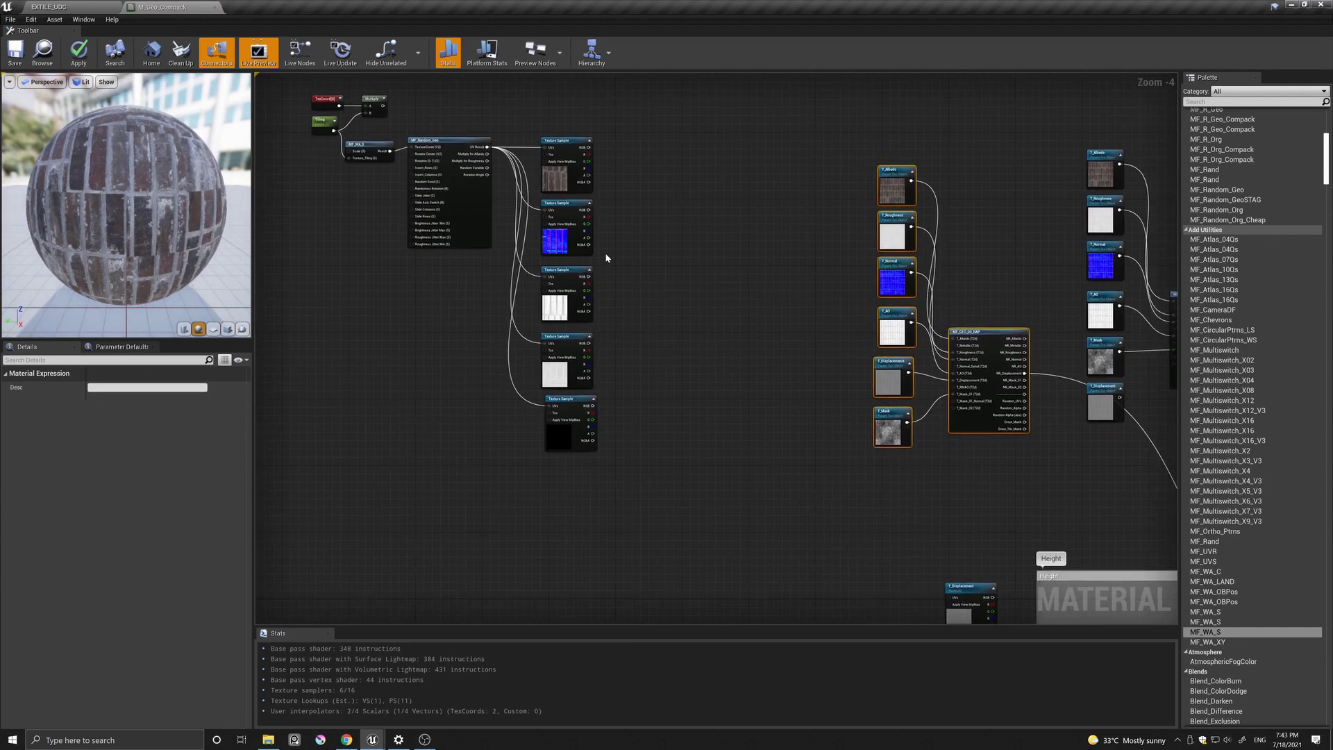
right_drag(704, 268, 668, 291)
right_drag(605, 210, 586, 160)
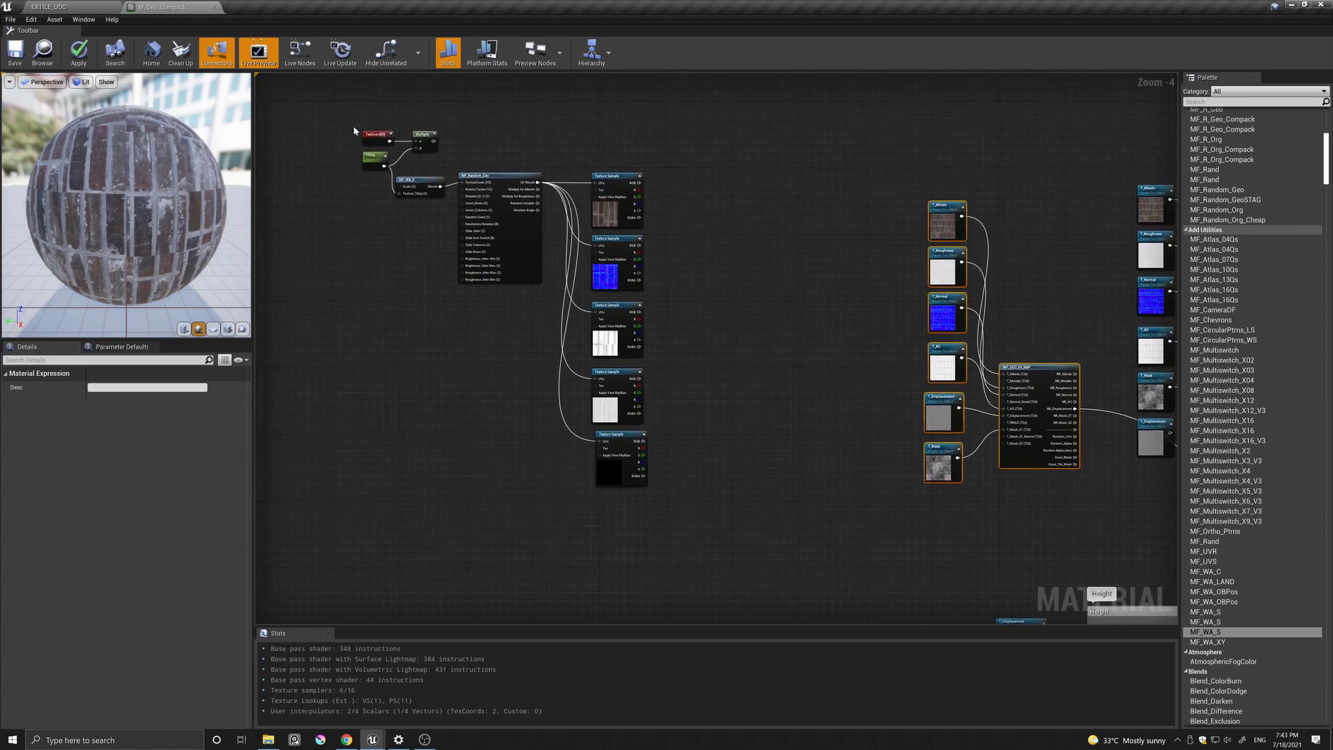
drag(351, 111, 623, 521)
drag(615, 472, 834, 498)
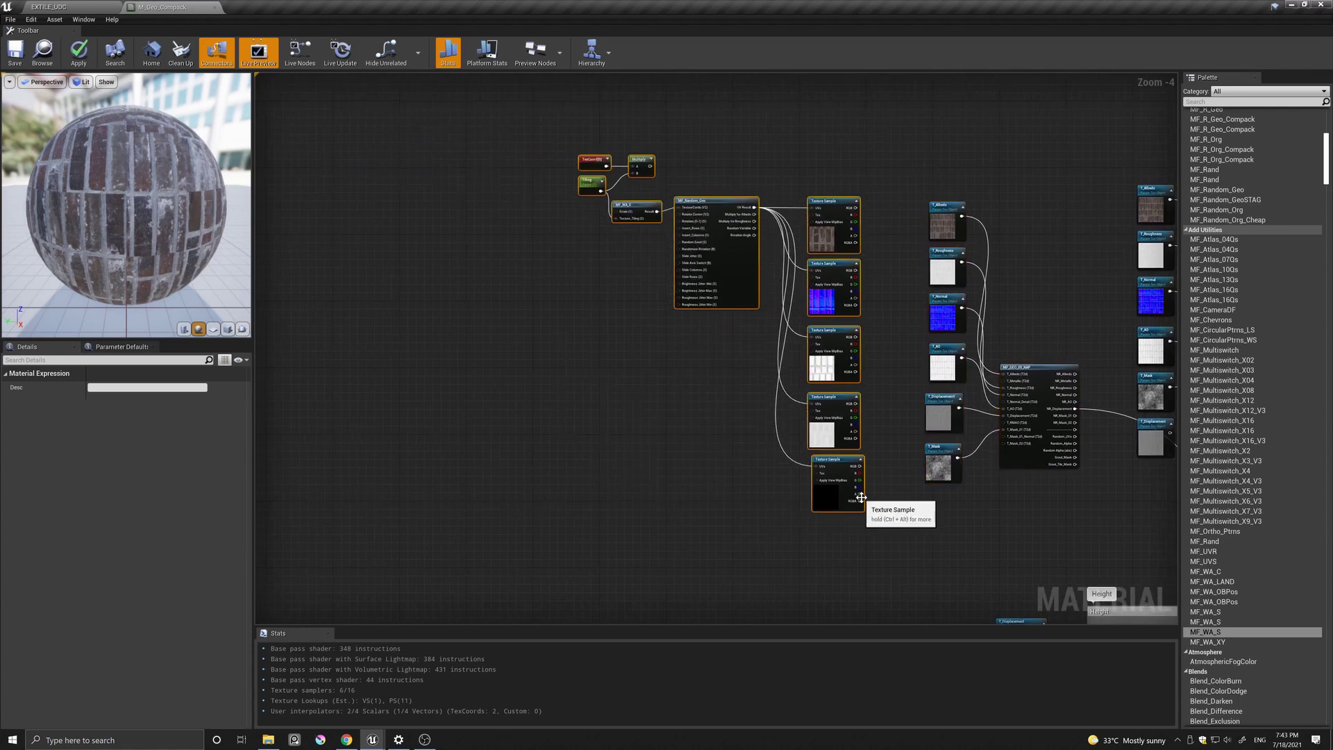
- Move the MF_GEO_00_NAP nodes away from the main graph and disconnect the Base input of the Height group's upper Power node
right_drag(868, 498, 591, 425)
scroll(626, 449, down, 2)
right_drag(644, 471, 646, 365)
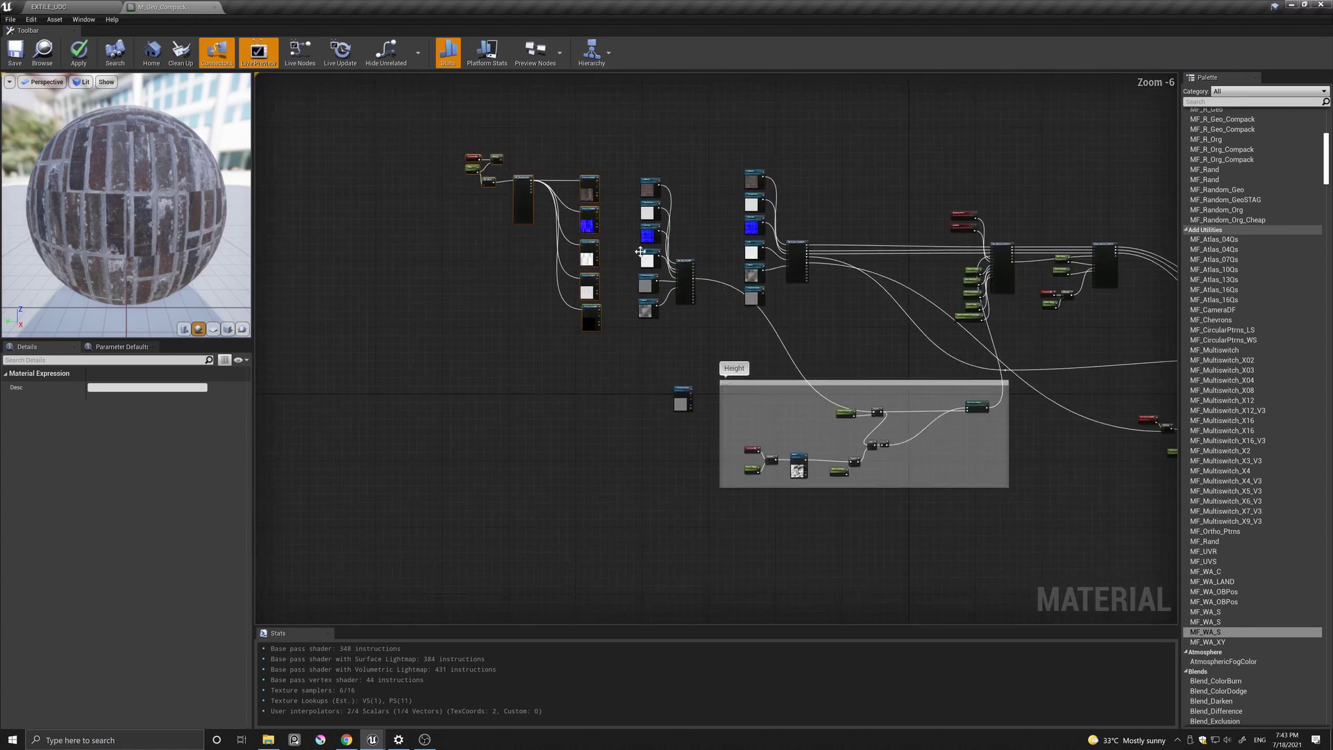
drag(681, 299, 493, 426)
scroll(832, 394, up, 3)
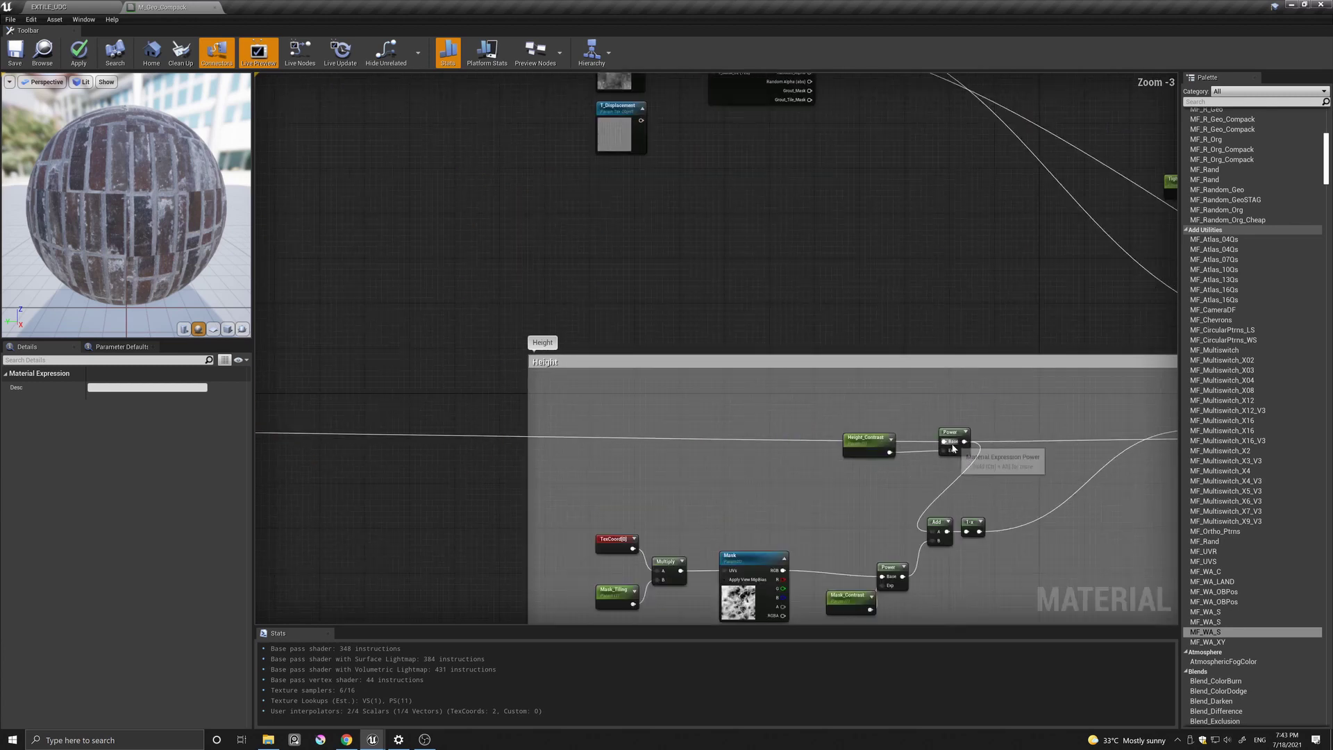
alt+click(945, 441)
- Bring the TexCoord-to-Texture Sample network close to the texture objects of MF_R_Geo_Compack
right_drag(804, 336, 702, 407)
scroll(685, 386, down, 2)
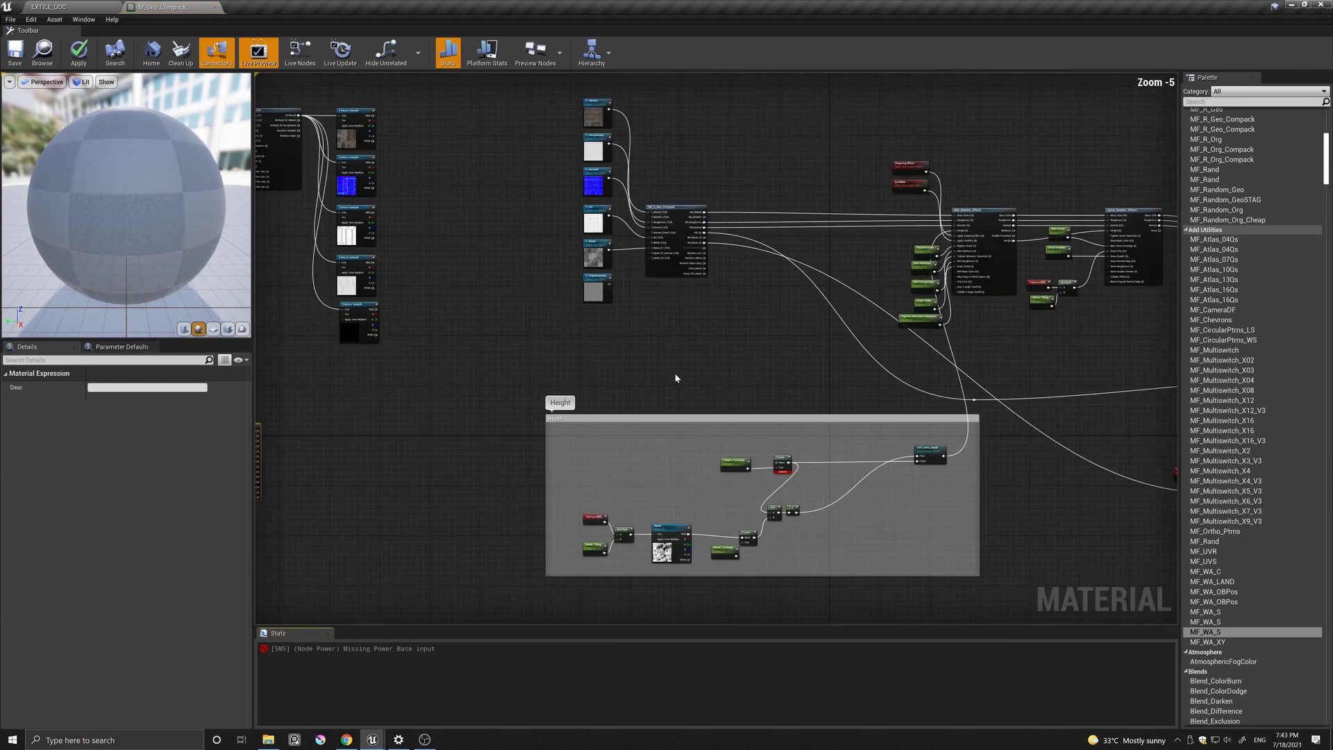
right_drag(384, 122, 377, 191)
right_drag(330, 152, 565, 167)
drag(384, 119, 745, 382)
click(542, 386)
drag(541, 386, 344, 369)
- Transfer MF_R_Geo_Compack's outgoing albedo, roughness, normal, AO and displacement connections to the RGB outputs of the five matching Texture Samples
right_drag(585, 336, 373, 411)
scroll(373, 410, up, 1)
ctrl+drag(834, 353, 646, 250)
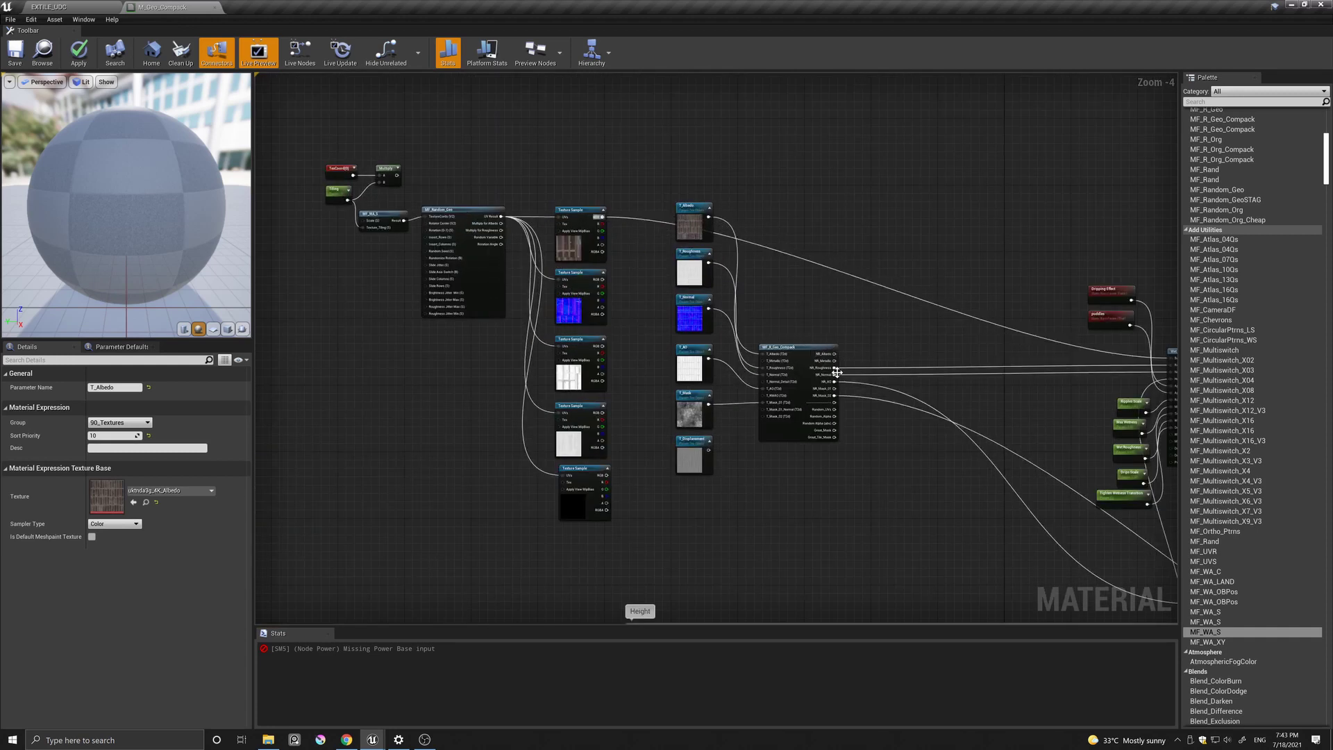
ctrl+drag(837, 372, 610, 418)
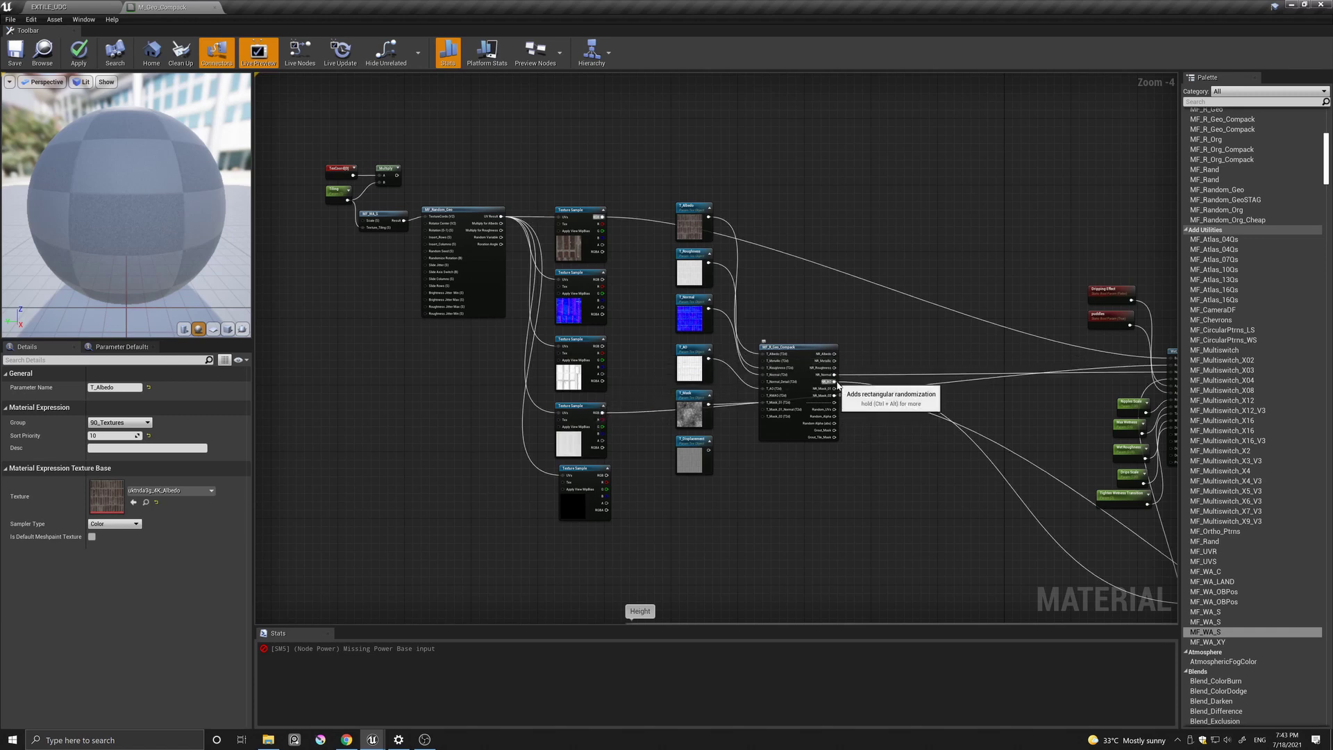
ctrl+drag(835, 379, 602, 351)
ctrl+drag(834, 361, 606, 282)
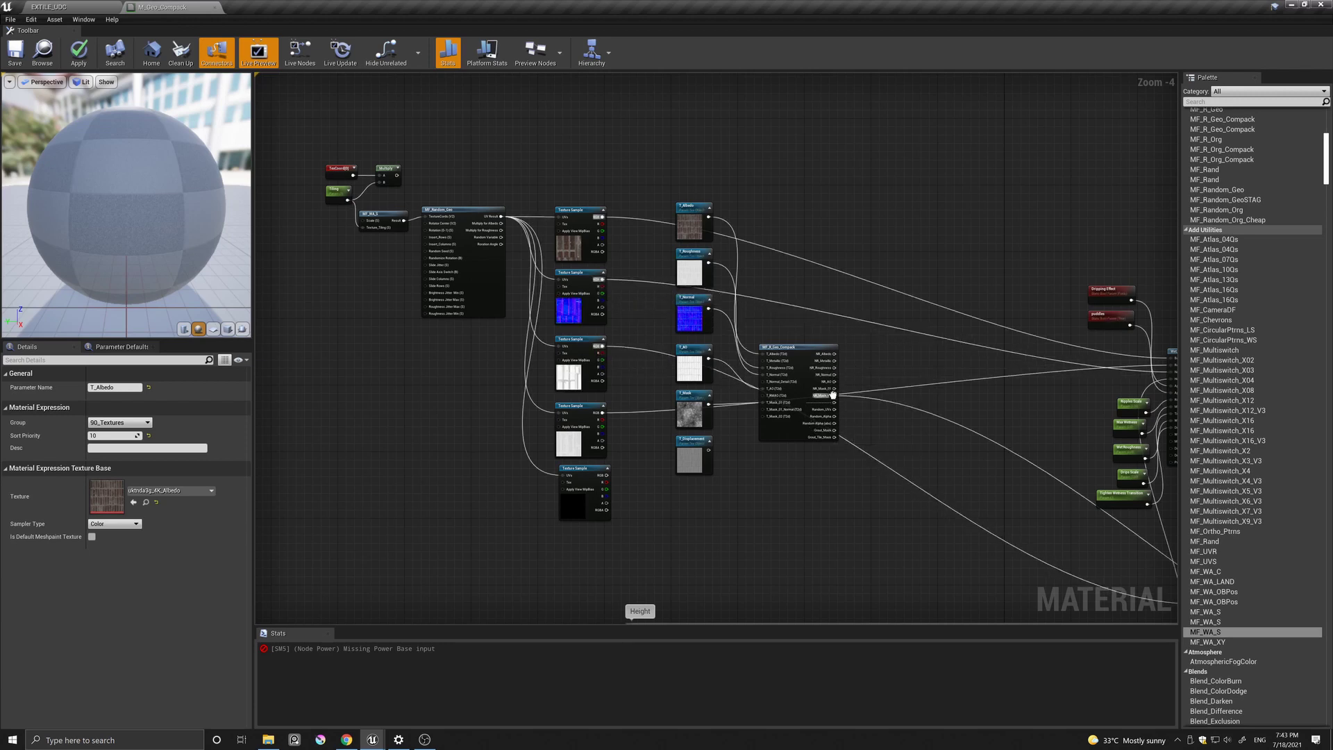
ctrl+drag(834, 395, 607, 478)
- Set the sampler type of the displacement Texture Sample to Color
right_drag(574, 512, 618, 359)
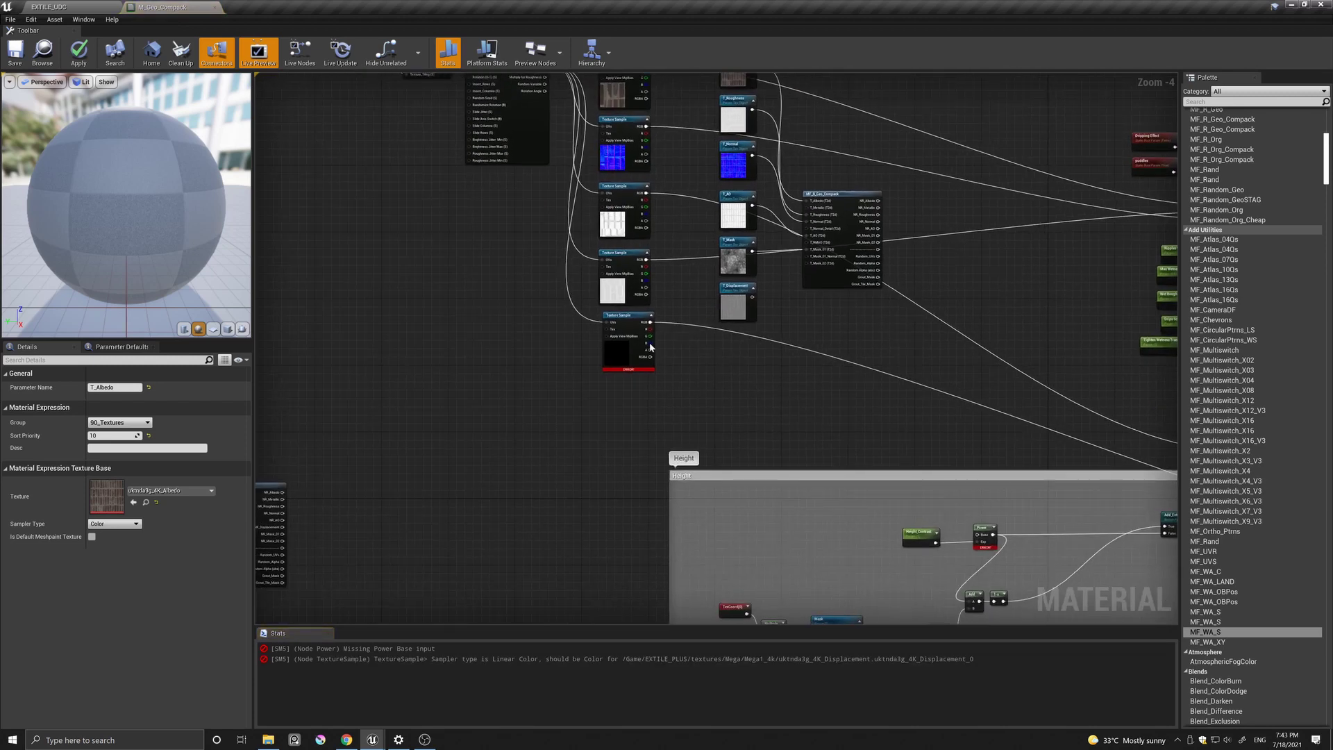
click(617, 359)
click(116, 514)
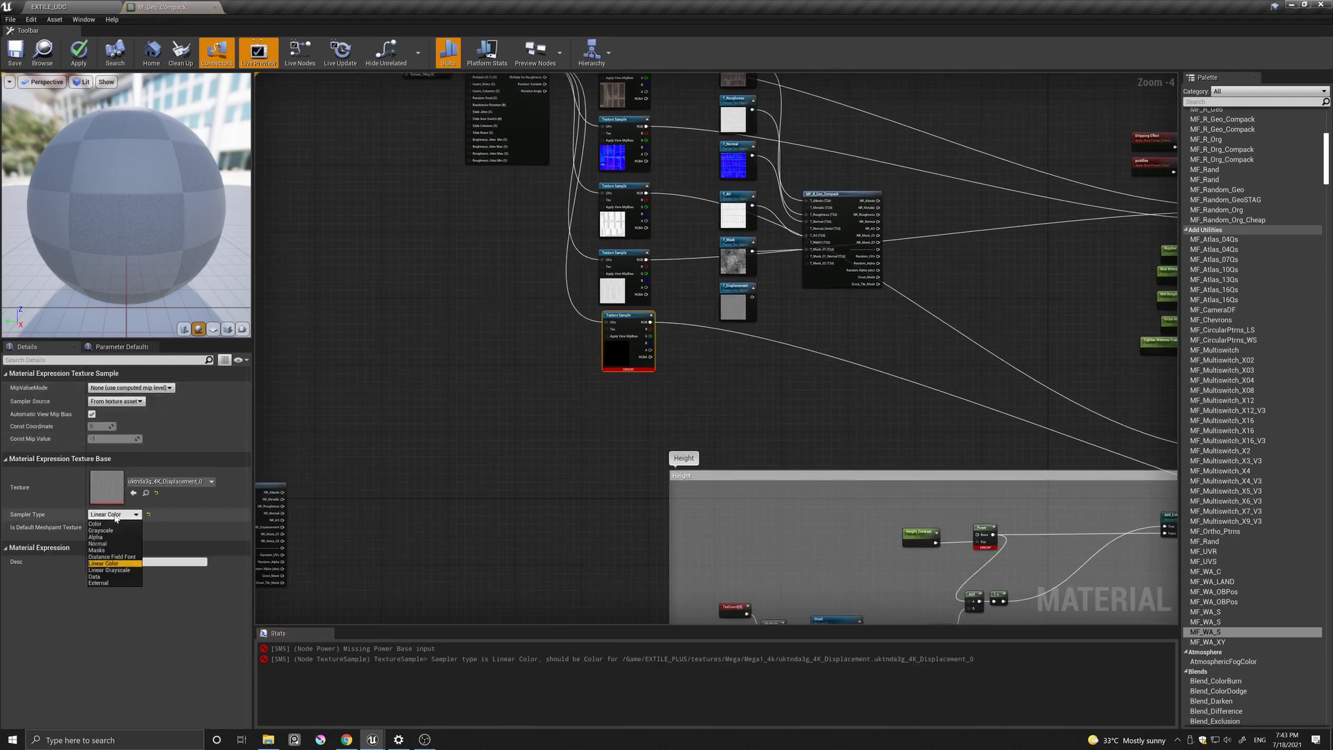
click(484, 529)
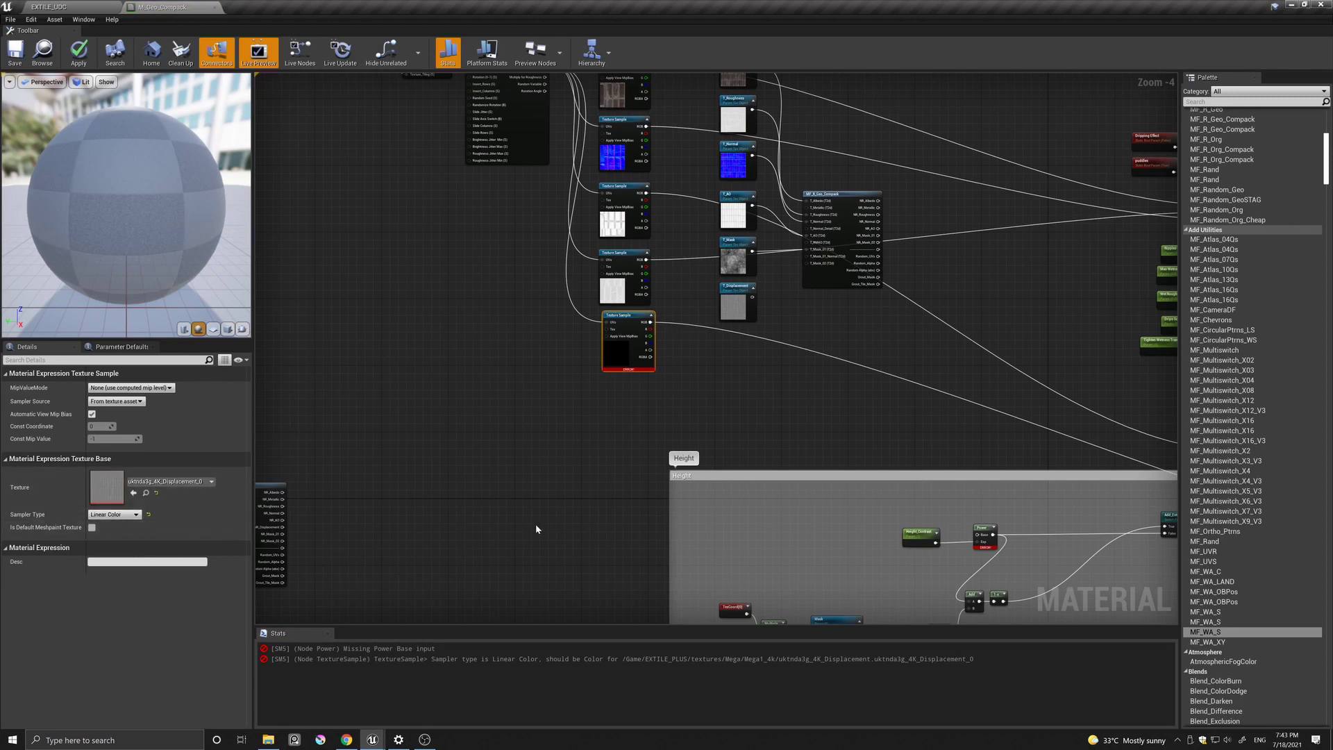
click(116, 515)
click(111, 528)
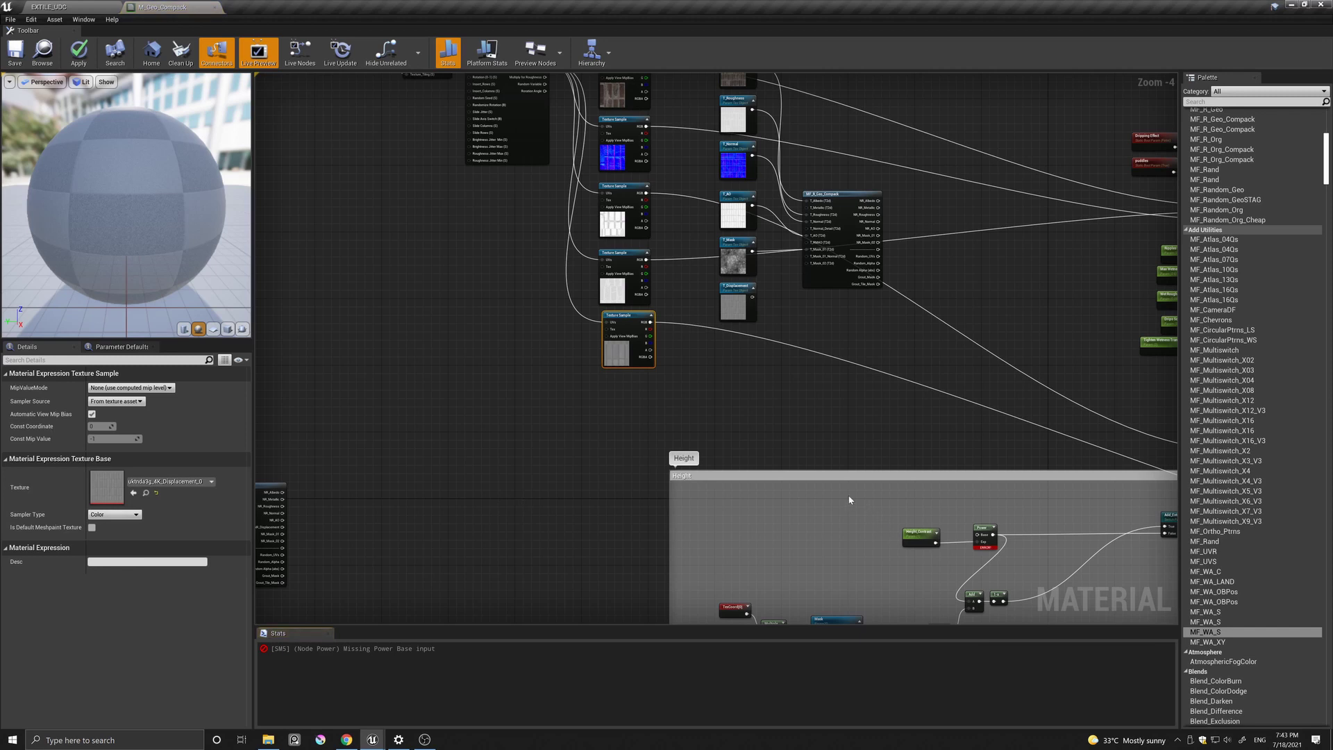
- Connect the displacement Texture Sample's RGB output to the Base input of the Height group's upper Power node
right_drag(678, 323, 554, 292)
drag(528, 290, 856, 508)
right_drag(744, 417, 786, 573)
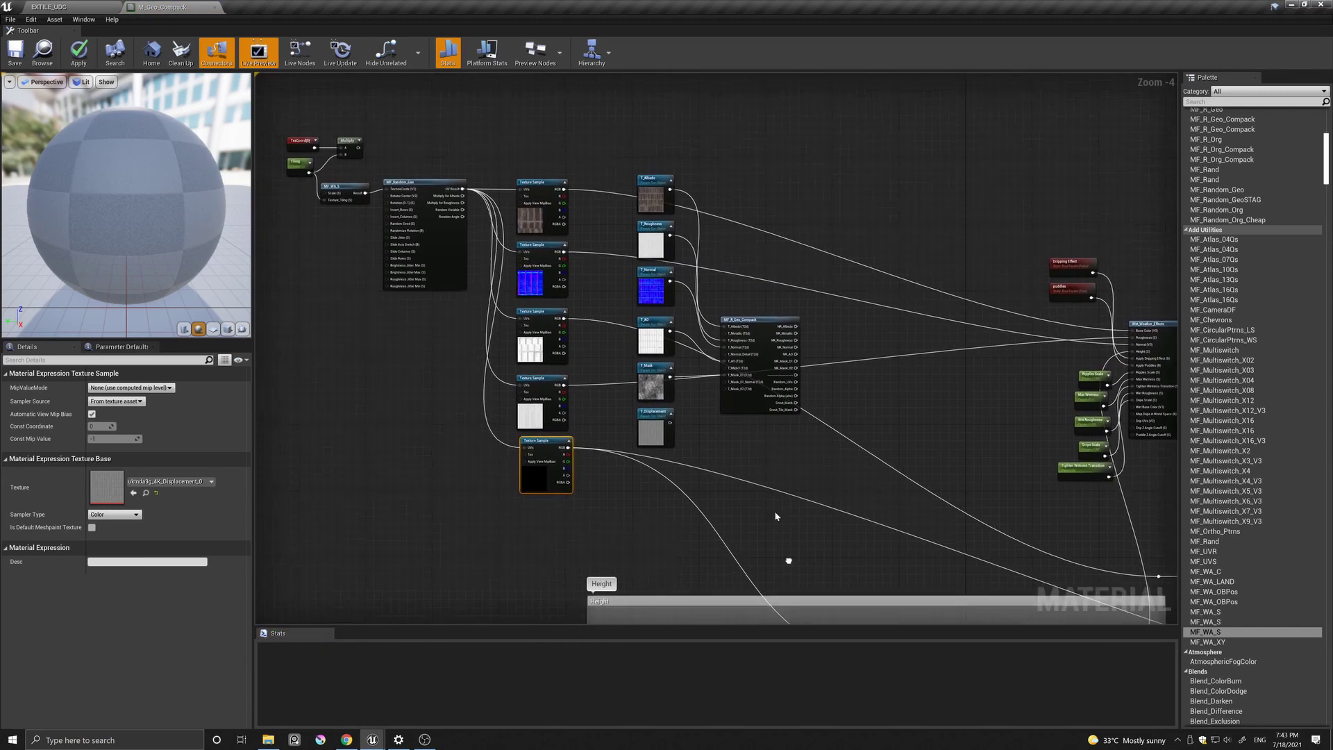
- Move MF_R_Geo_Compack and its texture objects out of the way, below the Texture Sample network
drag(619, 167, 750, 434)
drag(736, 318, 311, 555)
right_drag(325, 423, 390, 407)
- Move the TexCoord-to-Texture Sample network above the Height group, closer to Wet_Weather_Effects
drag(357, 120, 852, 490)
right_drag(760, 506, 642, 382)
scroll(613, 319, down, 2)
right_drag(614, 319, 447, 337)
scroll(552, 322, up, 1)
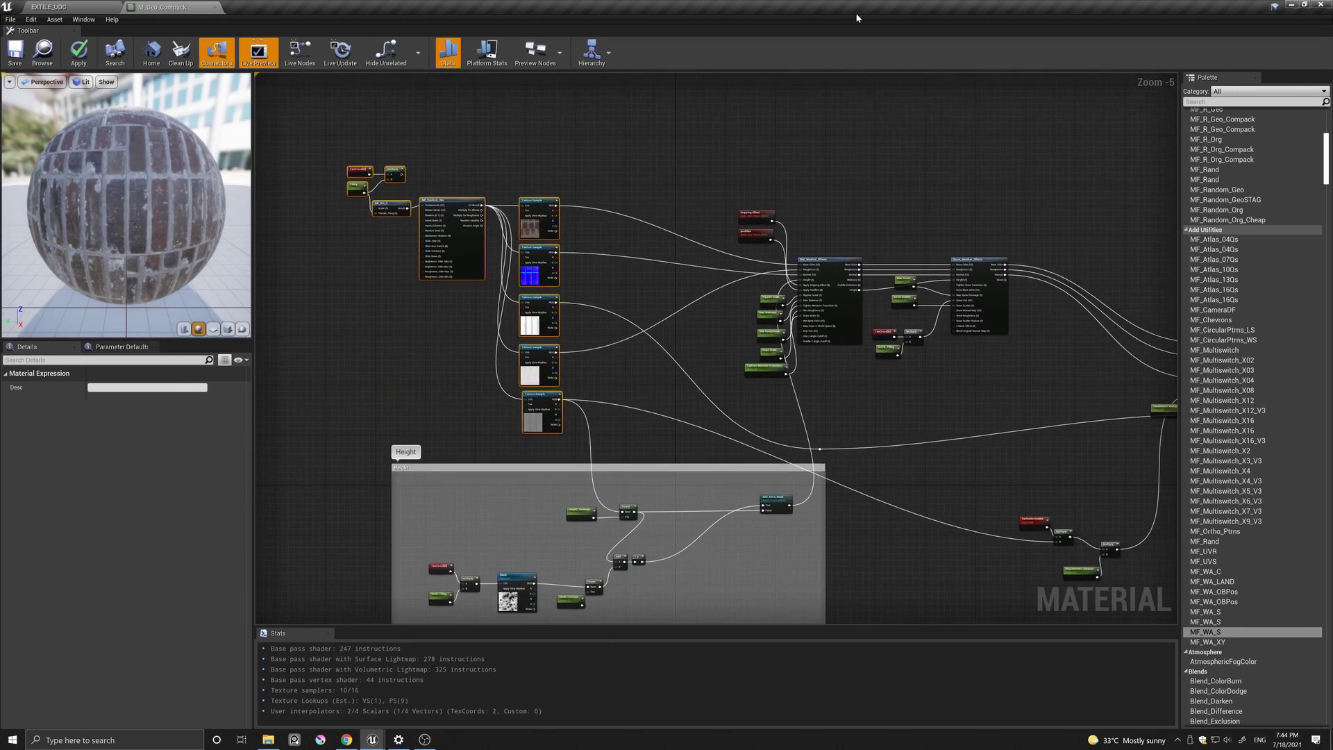
- Open the M_Org_Nap material from the EXTILE_UDC level and examine how its texture objects feed MF_ORG_00_NAP
click(62, 7)
click(937, 393)
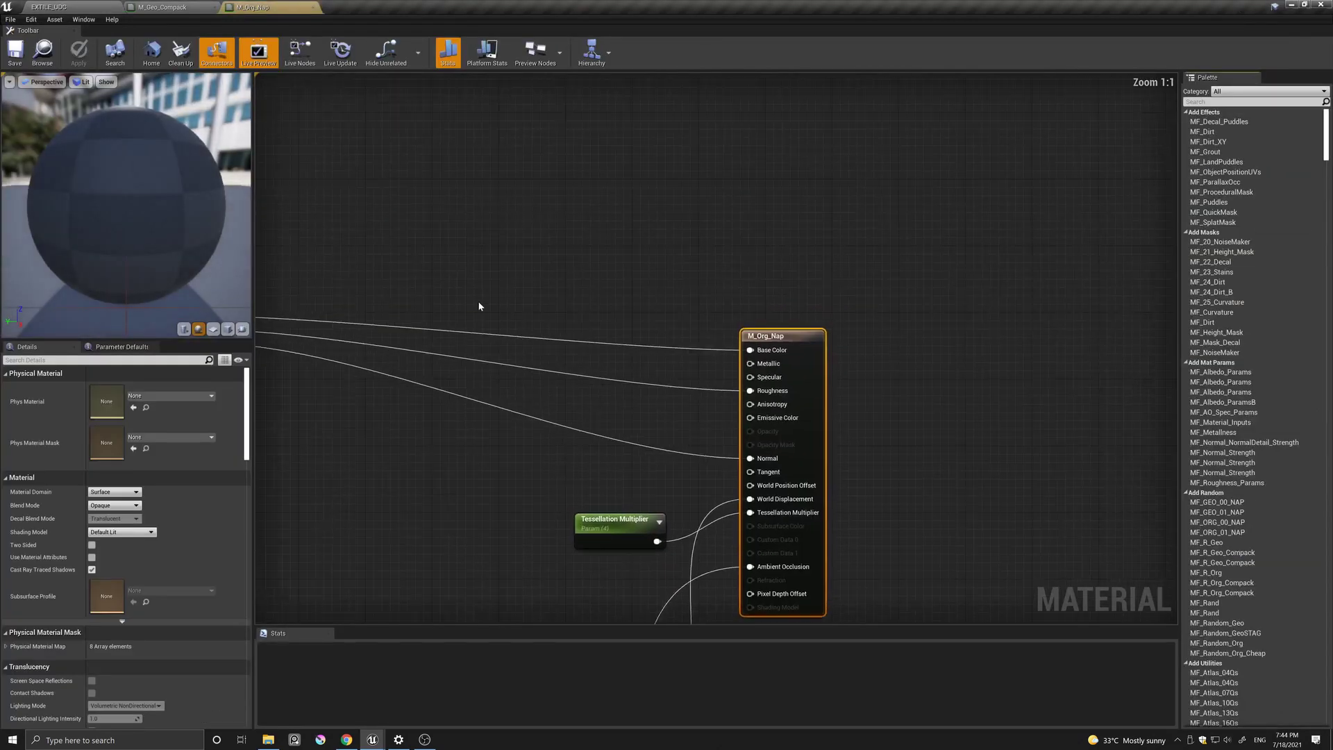
scroll(479, 304, down, 6)
right_drag(437, 365, 988, 386)
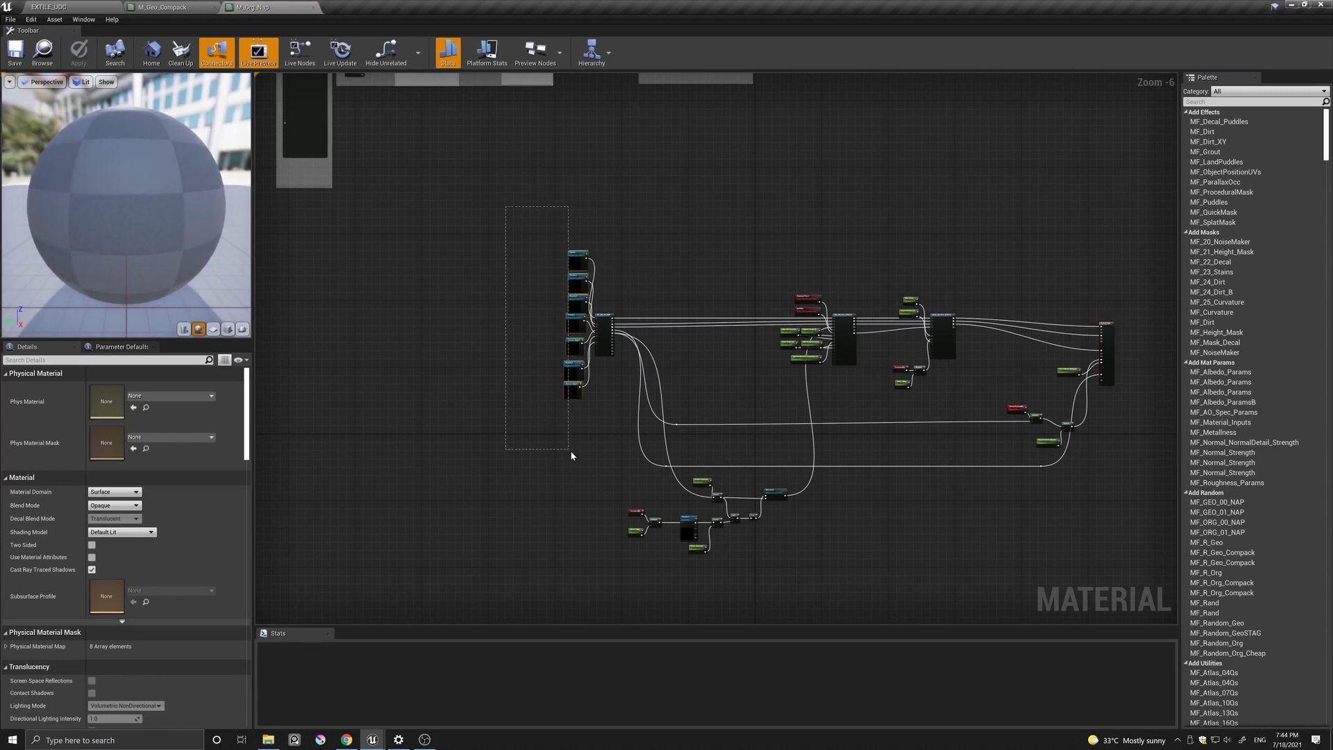
drag(571, 455, 572, 455)
scroll(611, 316, up, 4)
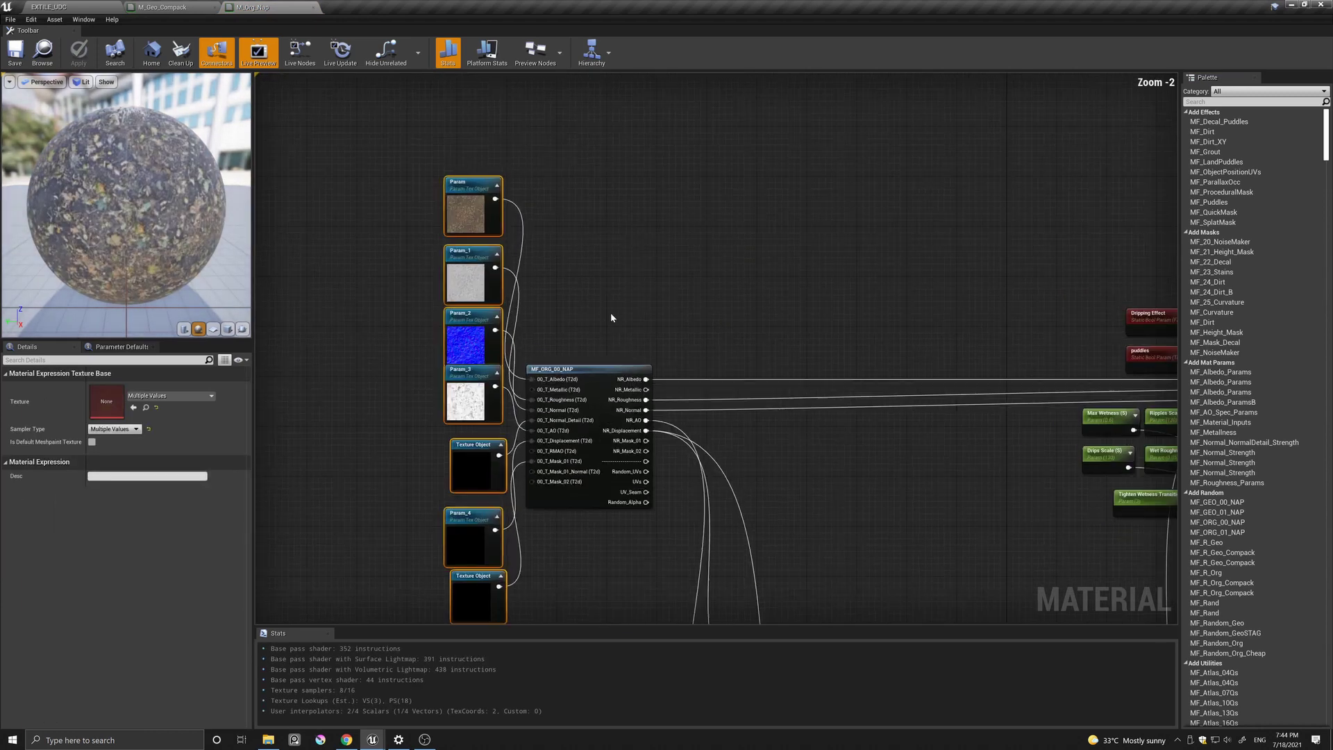
click(590, 299)
right_drag(578, 337, 552, 285)
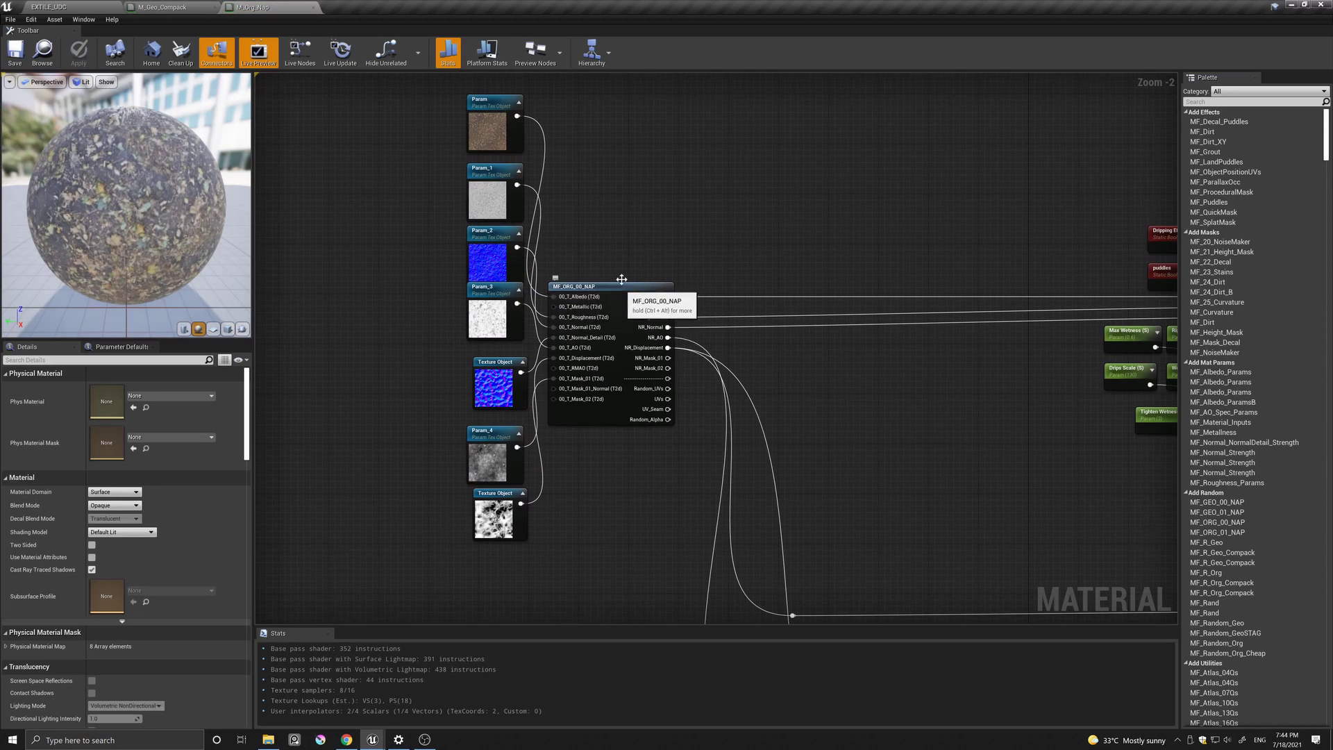
- Examine M_Org_Nap's wet and snow weather functions, displacement multiply nodes, material output and height mask nodes
right_drag(937, 433, 254, 351)
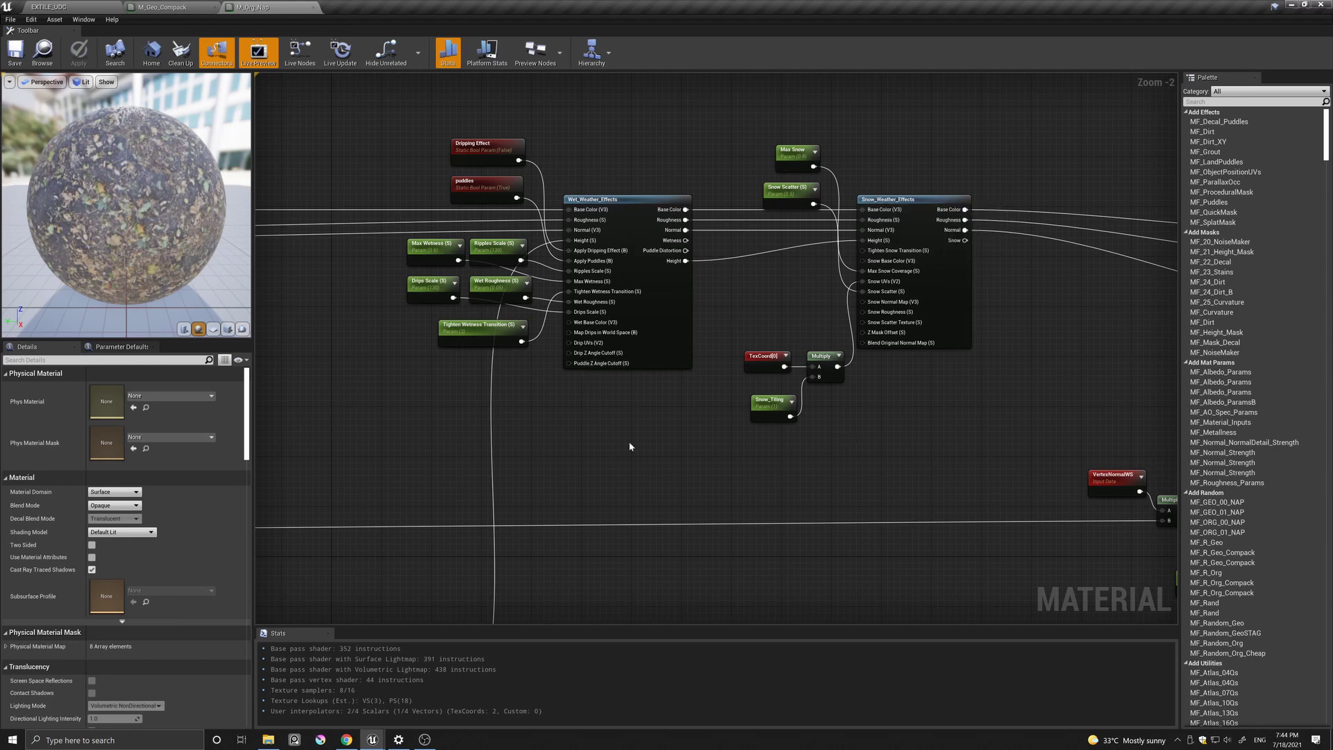
scroll(897, 458, down, 1)
right_drag(940, 470, 709, 332)
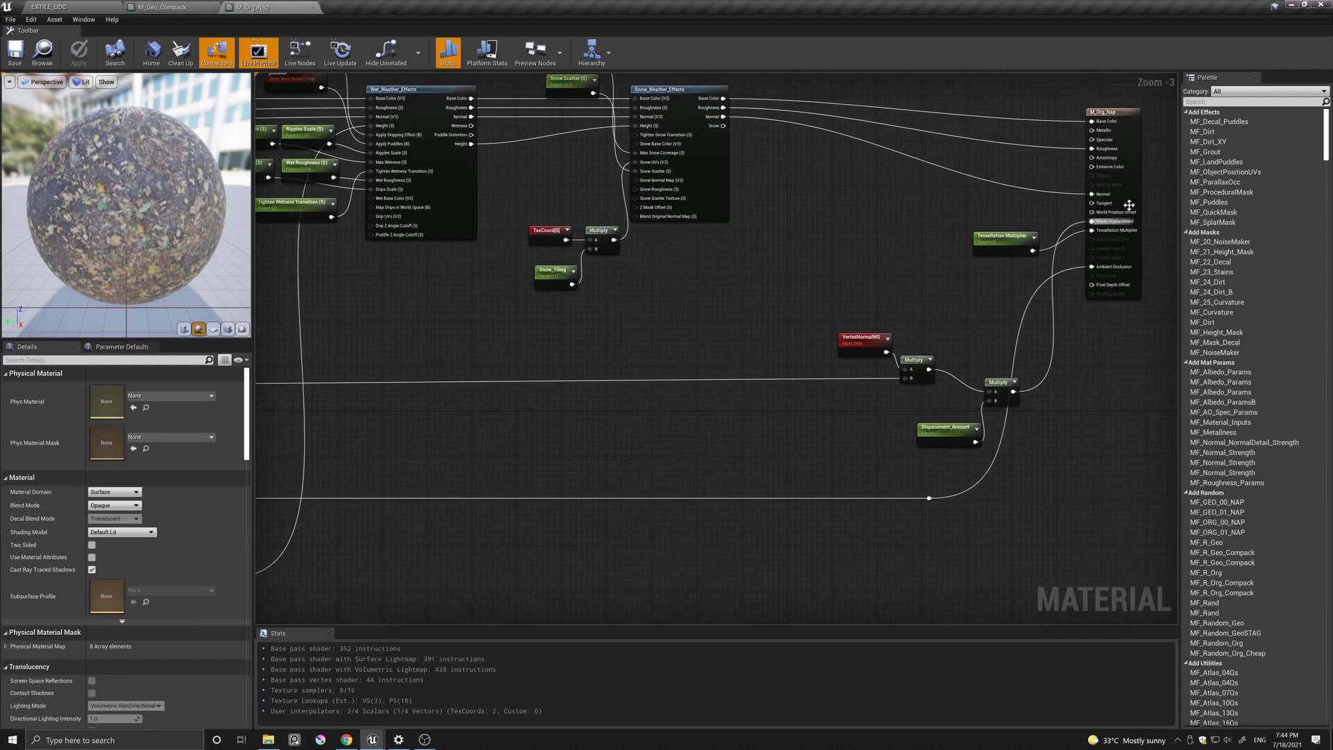
right_drag(476, 488, 783, 412)
right_drag(429, 432, 521, 348)
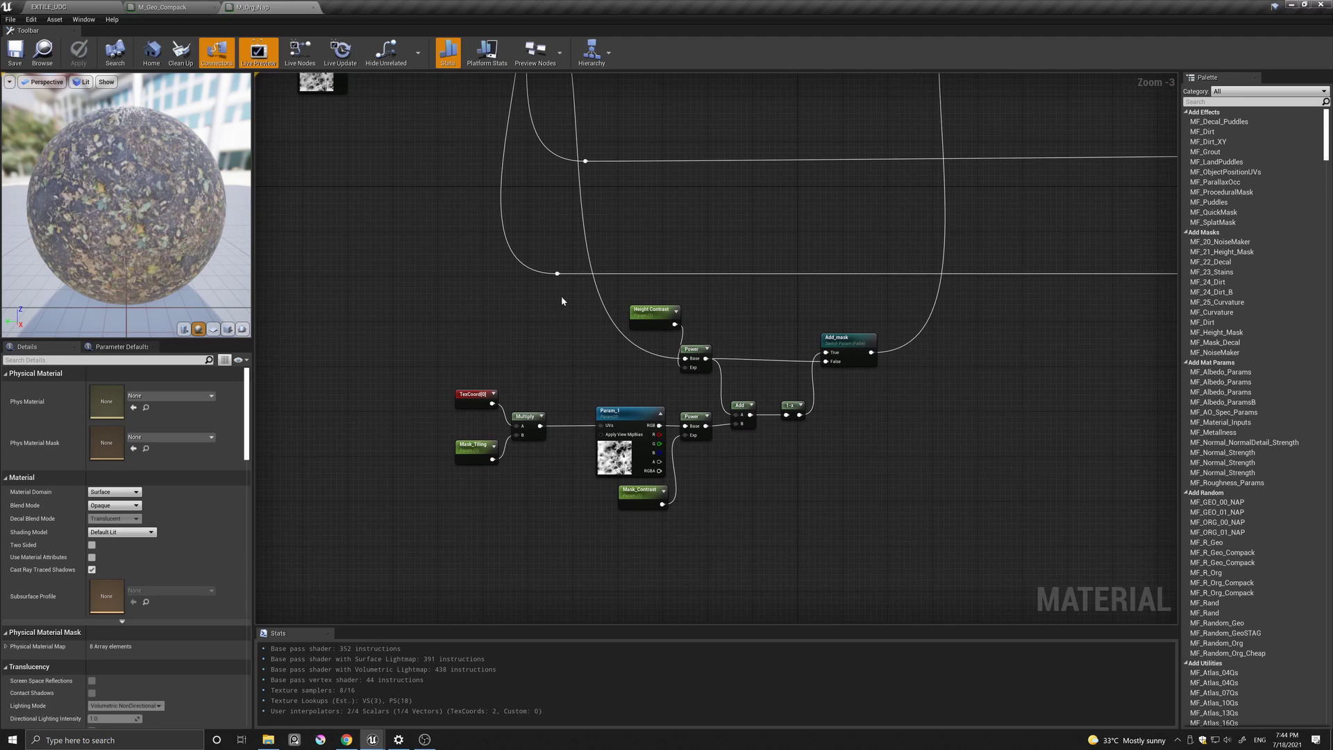
right_drag(577, 206, 587, 470)
- Return to the EXTILE_UDC level and deselect the tiled plane to view it unobstructed
click(50, 7)
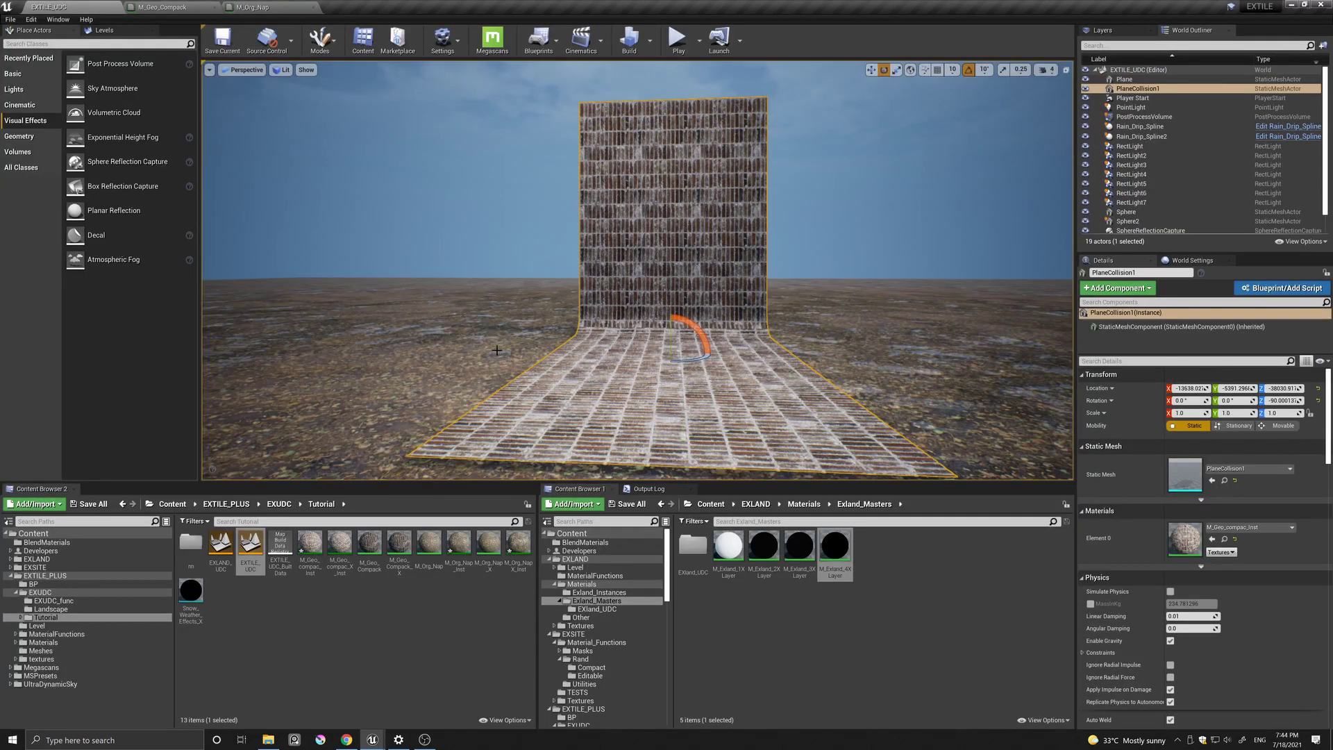
mouse_move(614, 244)
right_down()
mouse_move(628, 244)
mouse_move(616, 243)
right_up()
key(Escape)
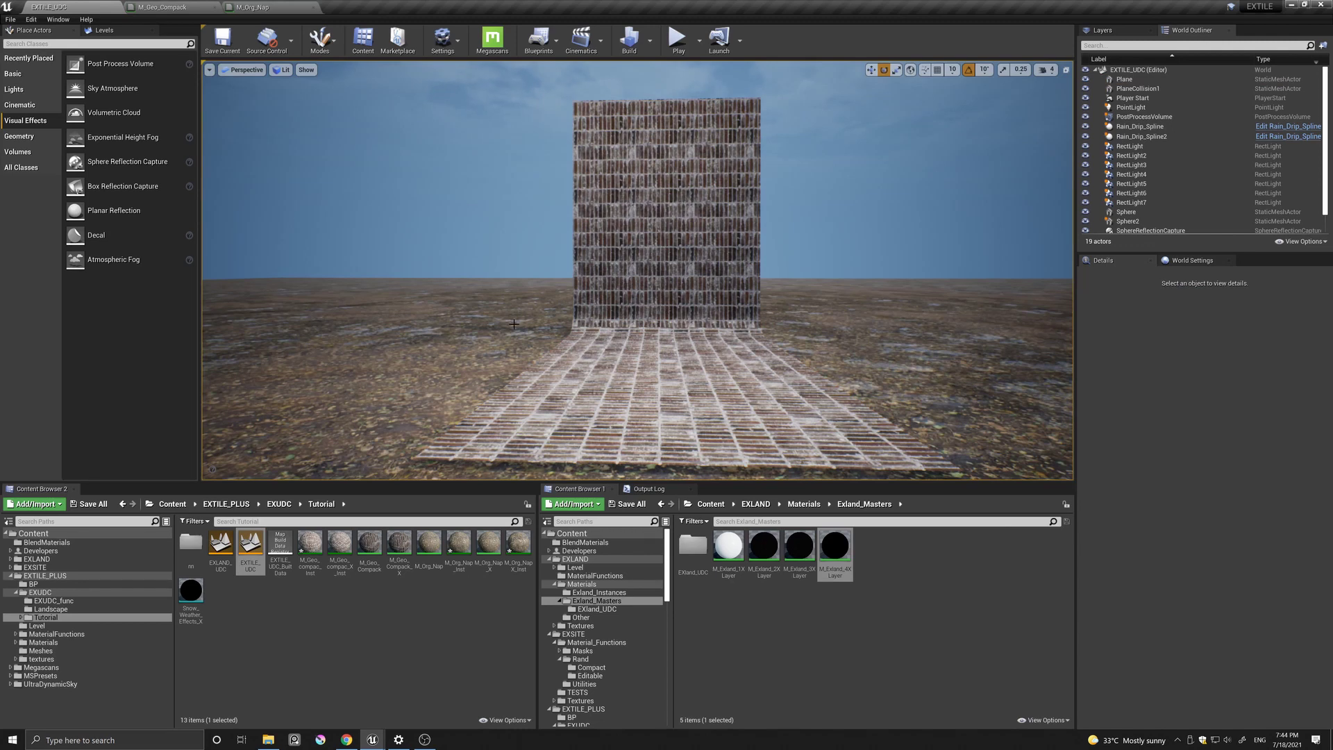
- Open the material instance of the tiled wall-and-floor plane and set its Rotation Angle to 0.25
click(567, 338)
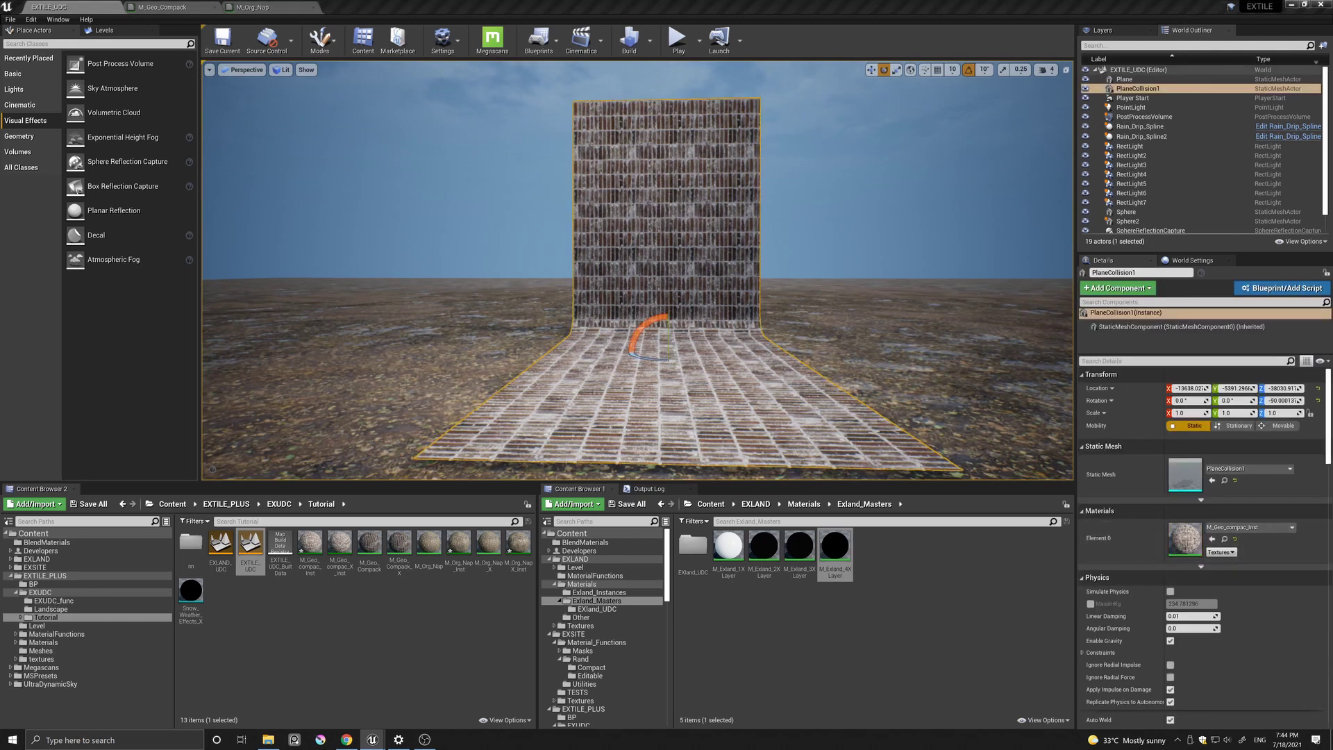
drag(1, 182, 131, 102)
drag(510, 338, 465, 658)
drag(458, 575, 457, 292)
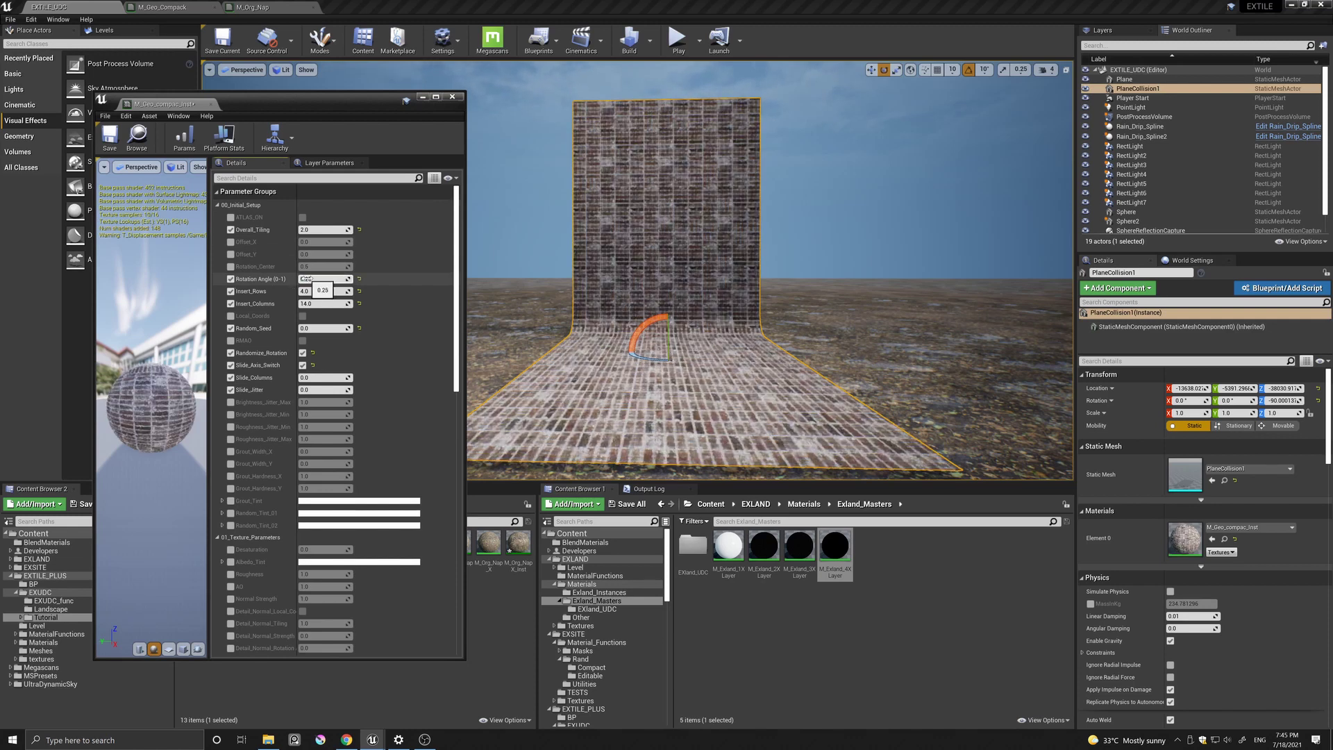
- Set the tile material's Random_Seed to about 22.13 and Slide_Columns to 0.125 for a staggered brick layout, and deselect the plane
drag(304, 328, 389, 328)
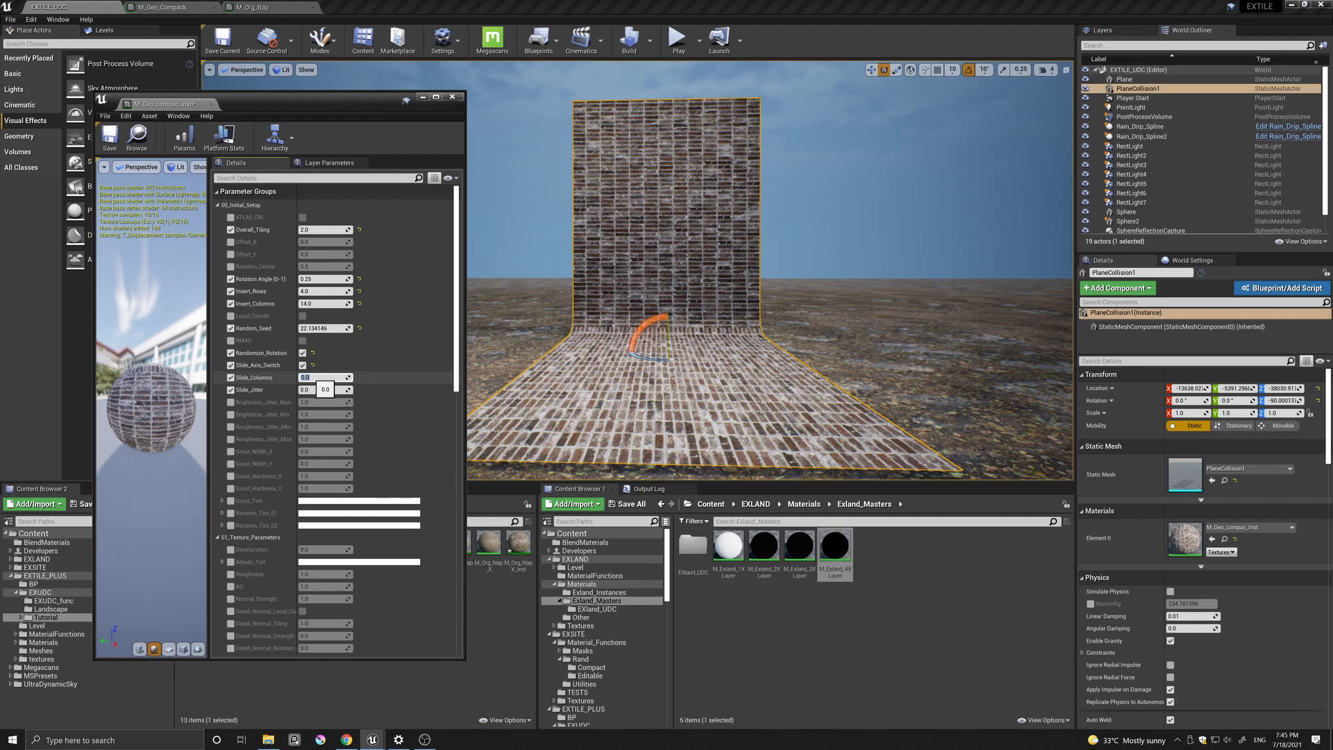
key(Return)
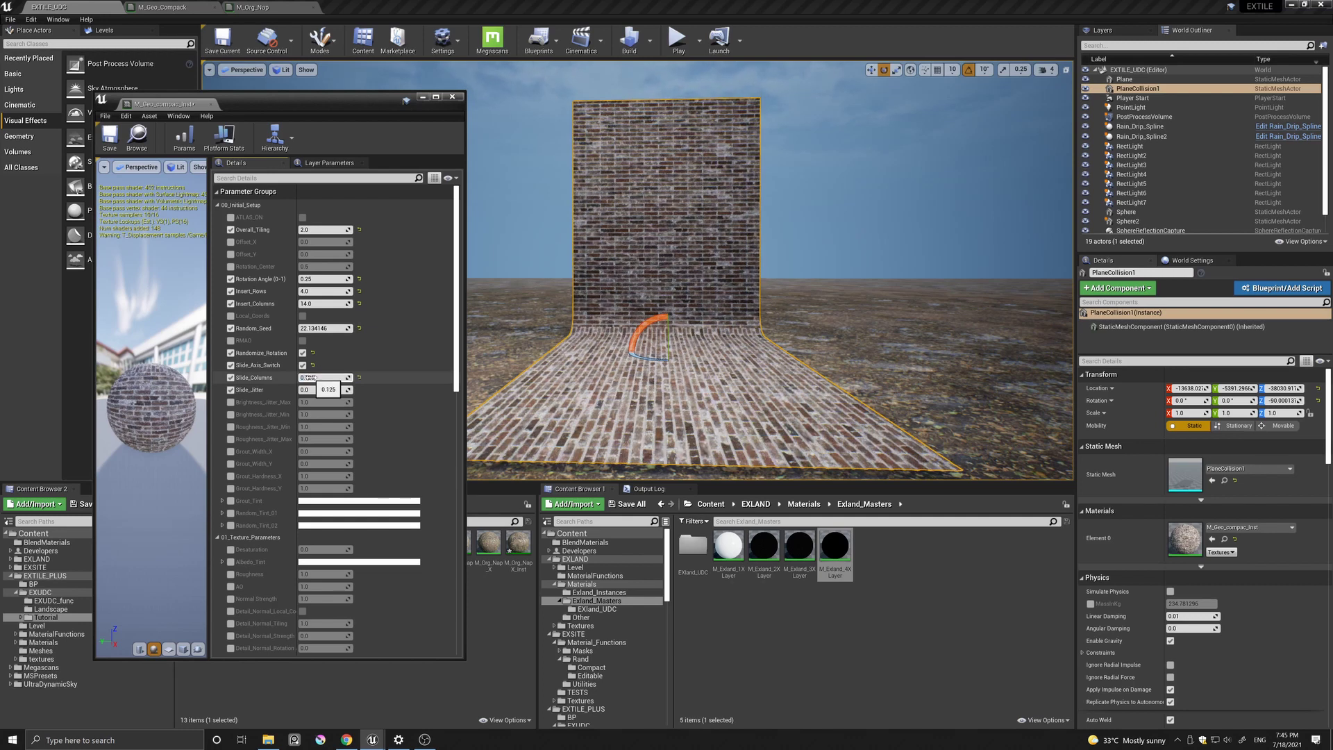
middle_drag(600, 173, 585, 167)
key(Escape)
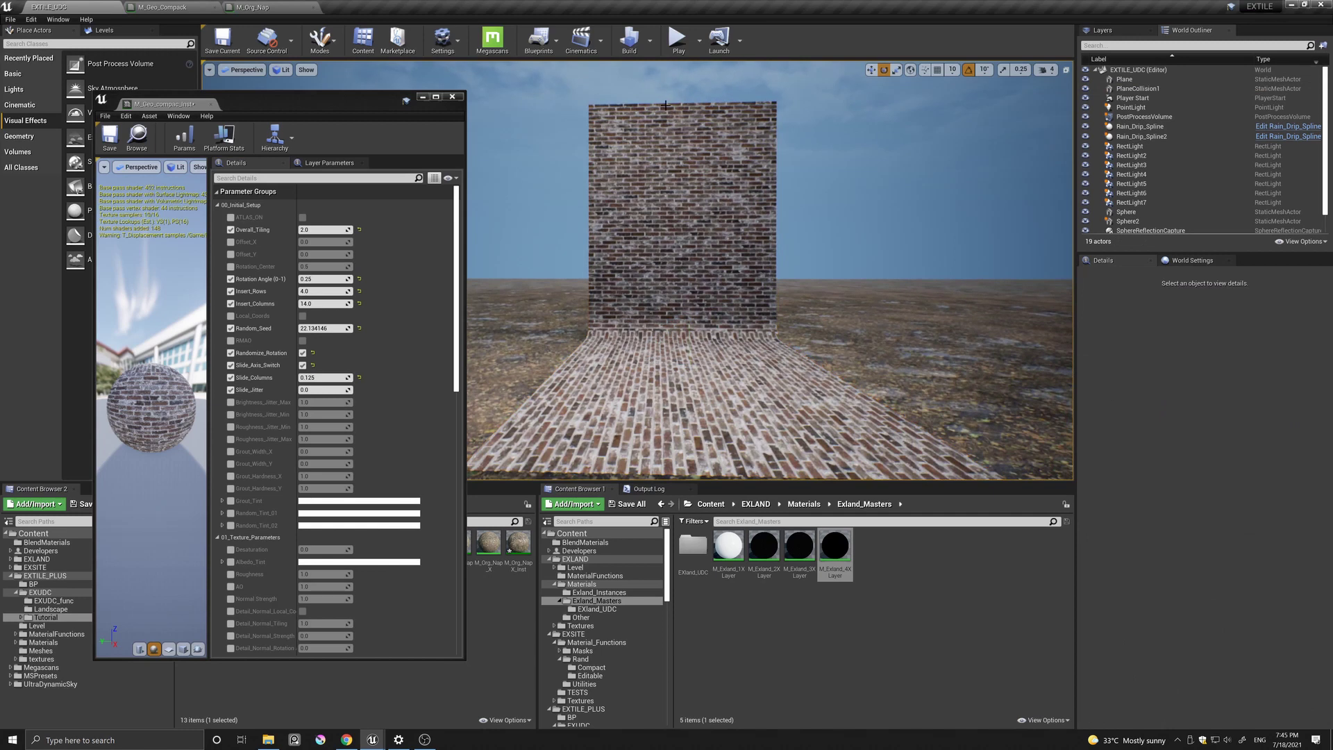
- Try lower and higher Overall_Tiling values on the brick material, restore it to 2, and close the material instance
drag(321, 230, 345, 230)
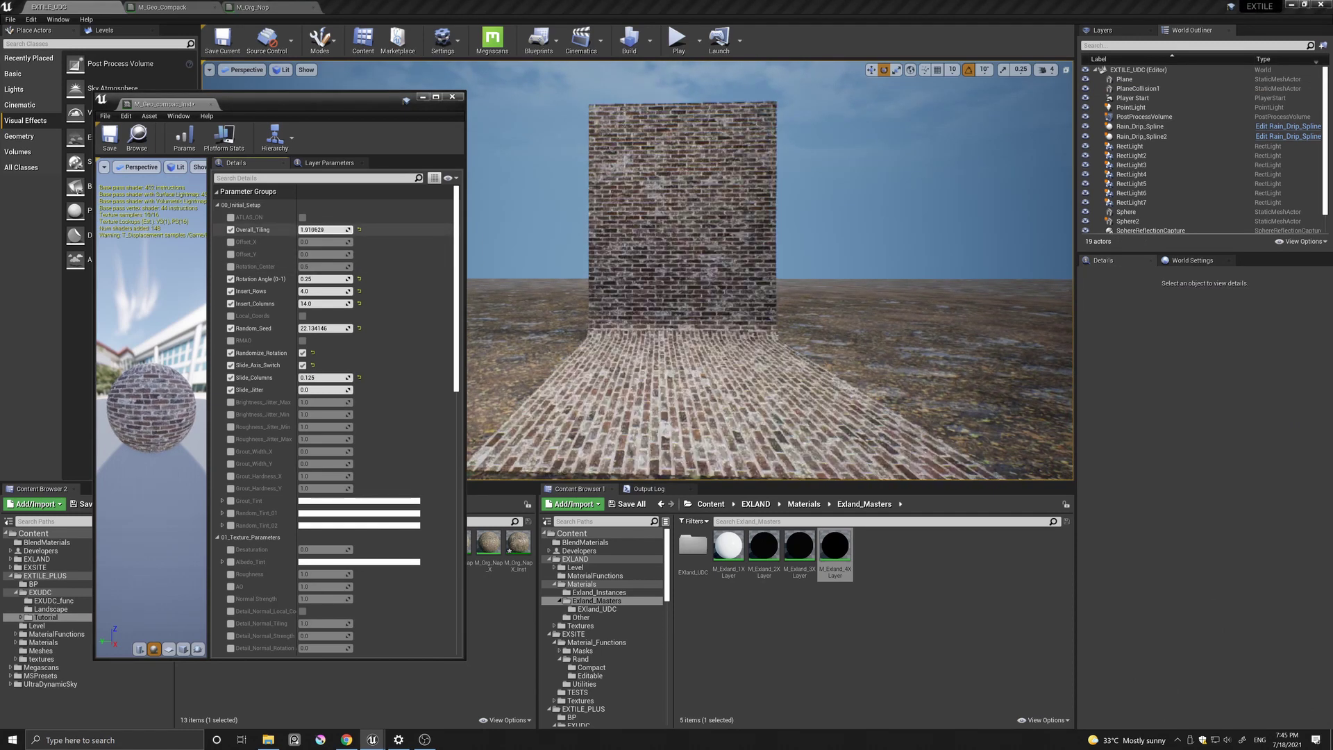
drag(323, 230, 365, 230)
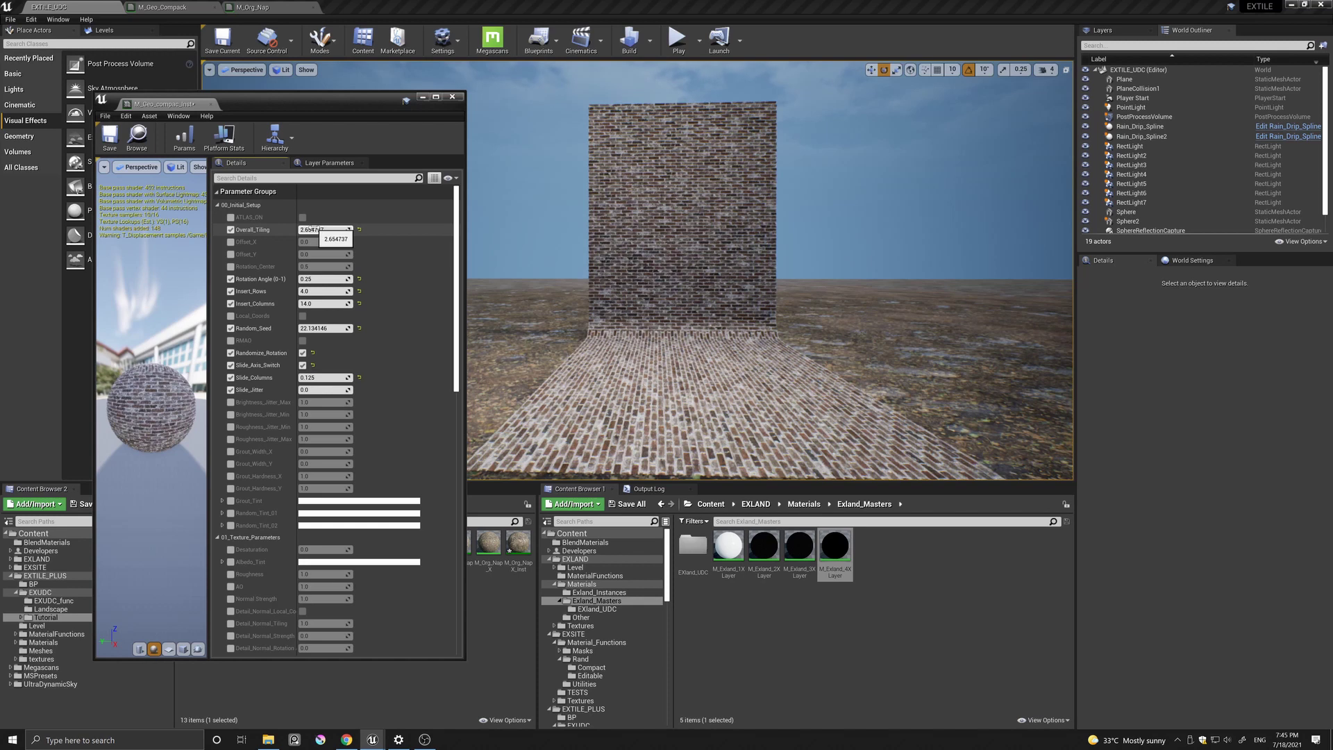
click(314, 230)
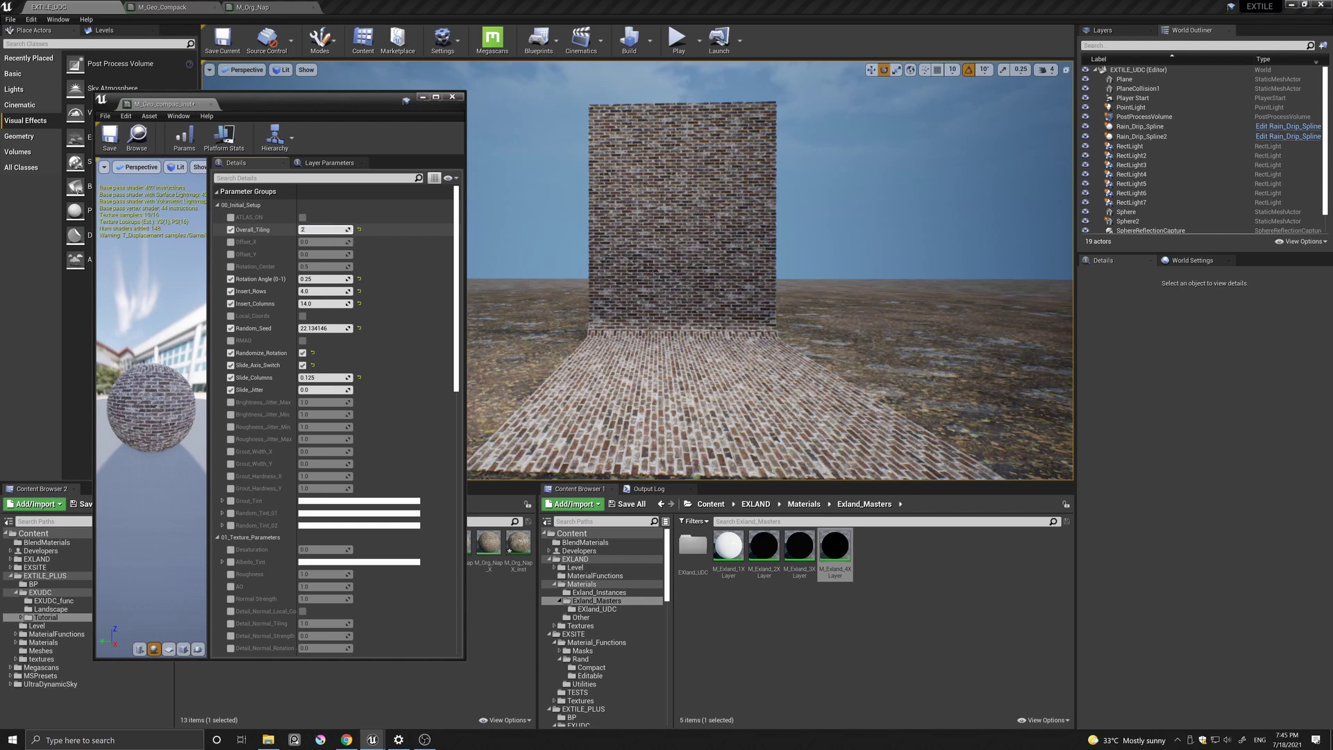
key(Return)
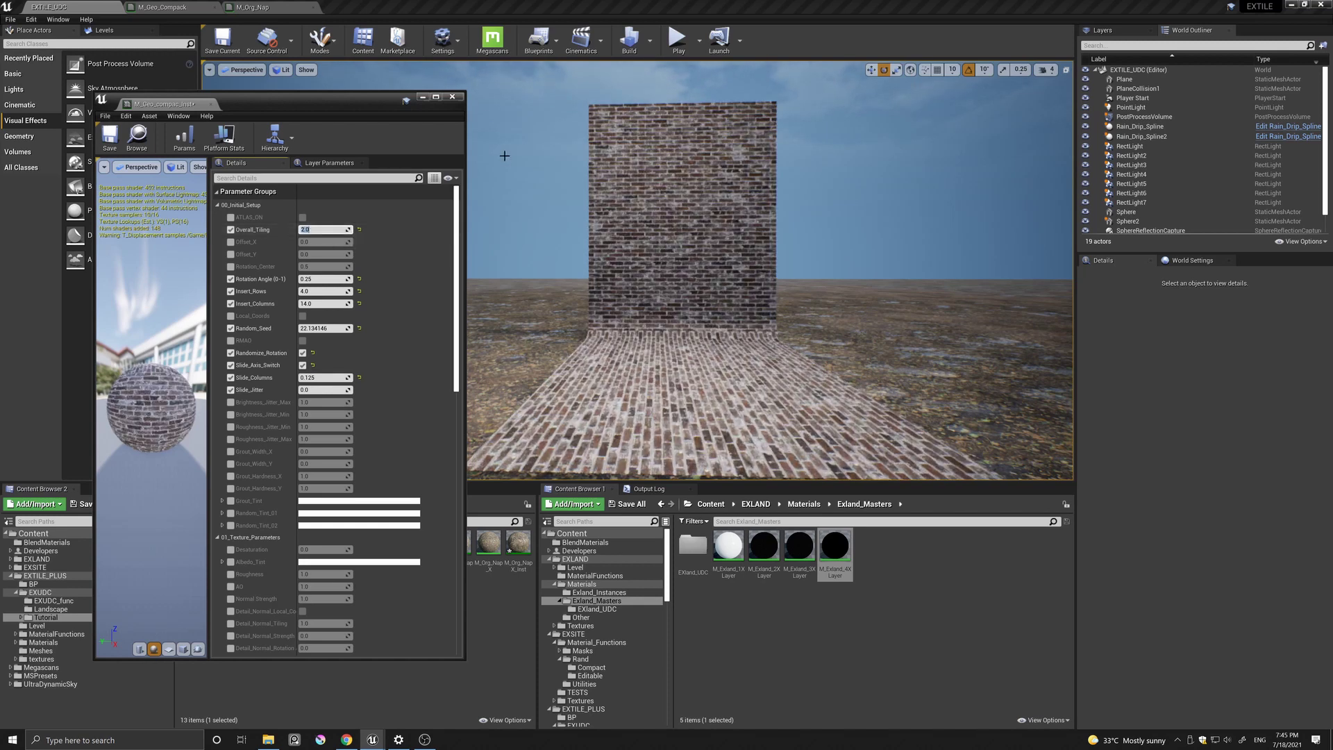
click(421, 98)
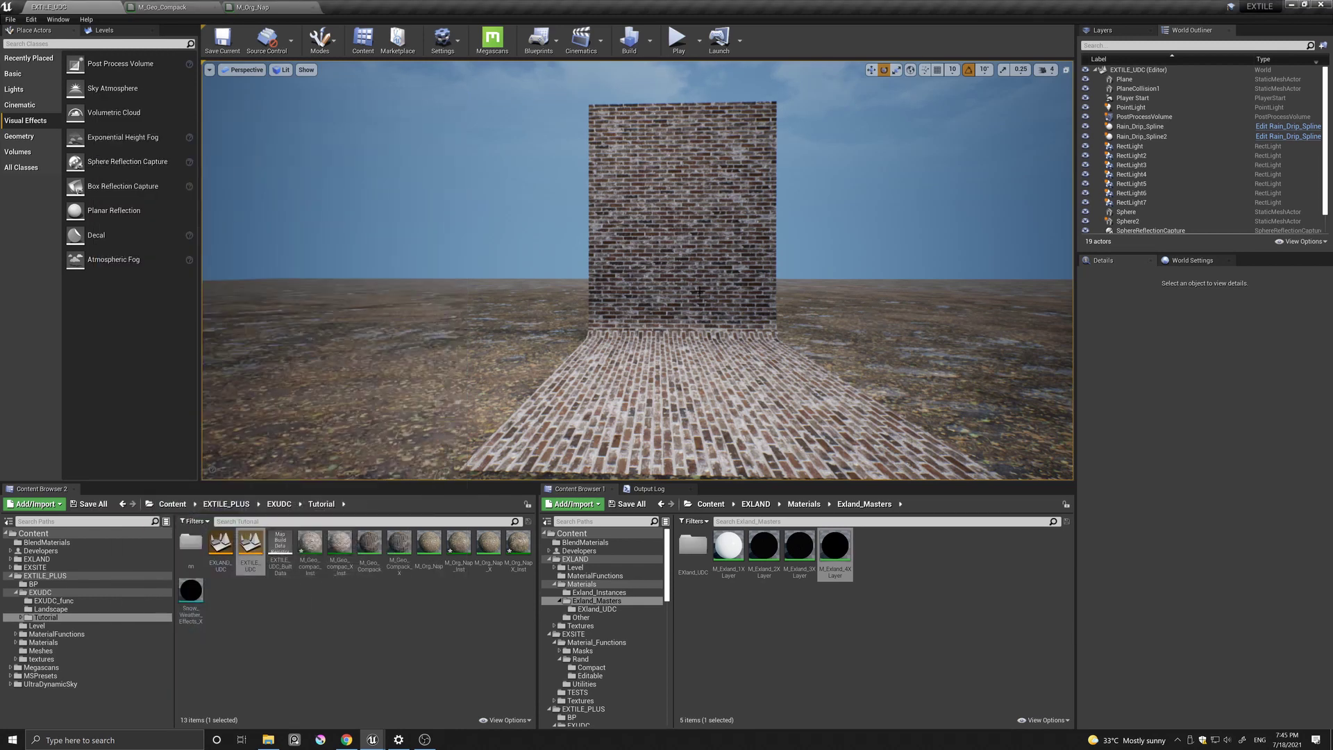
- Apply the Light Rain preset to the Ultra_Dynamic_Weather actor
scroll(1330, 100, down, 2)
click(1150, 227)
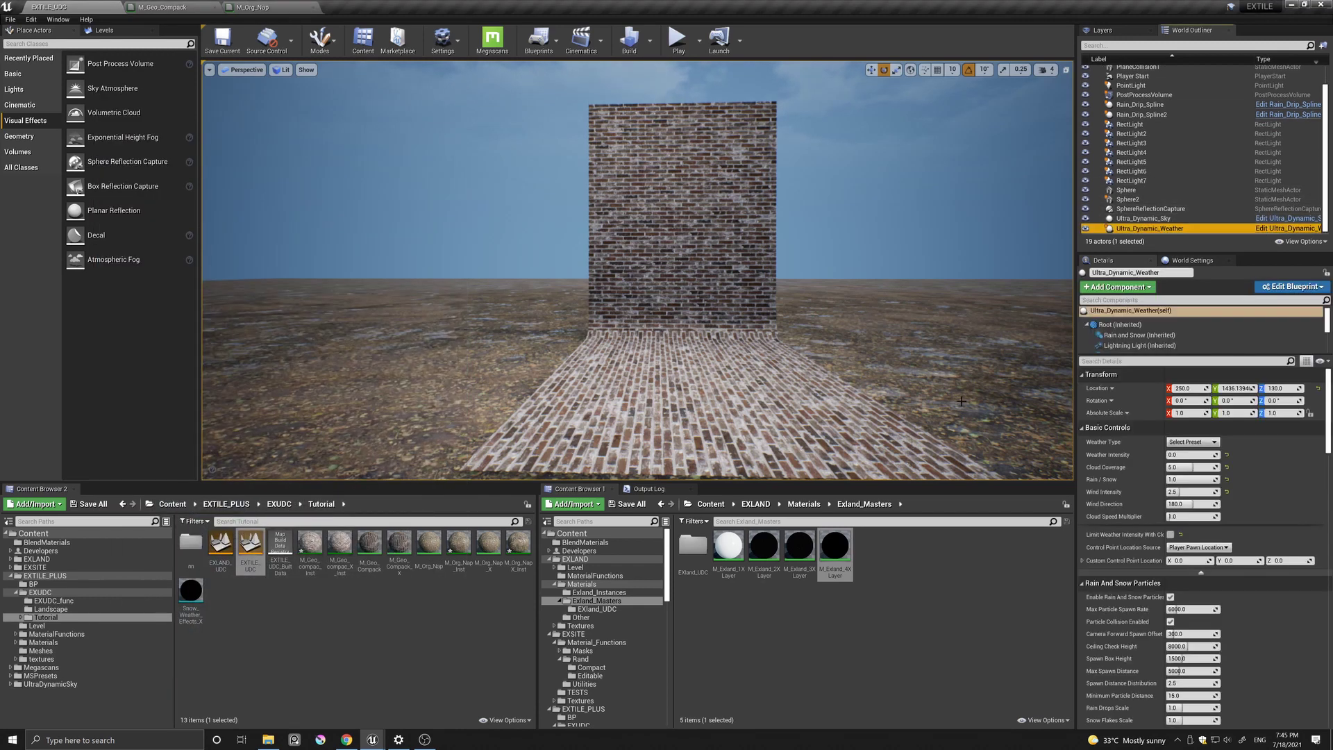
click(1192, 441)
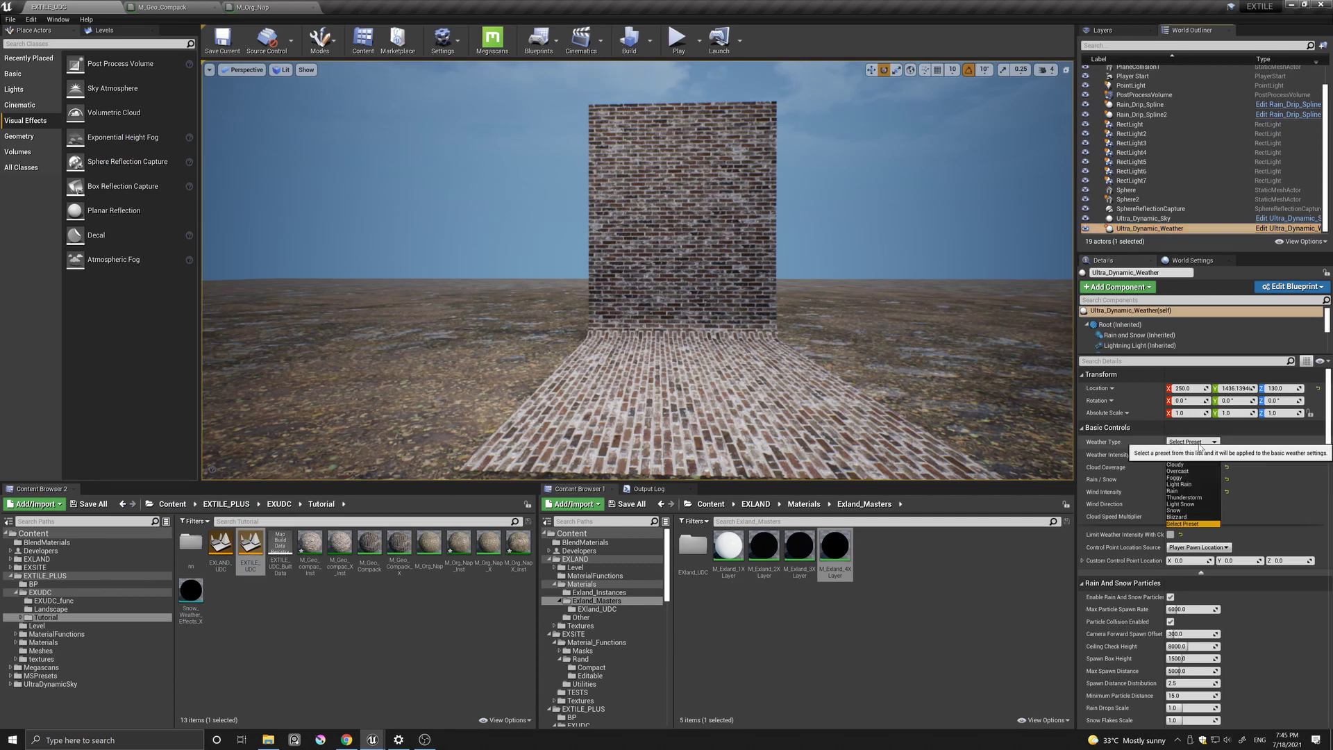
click(1185, 488)
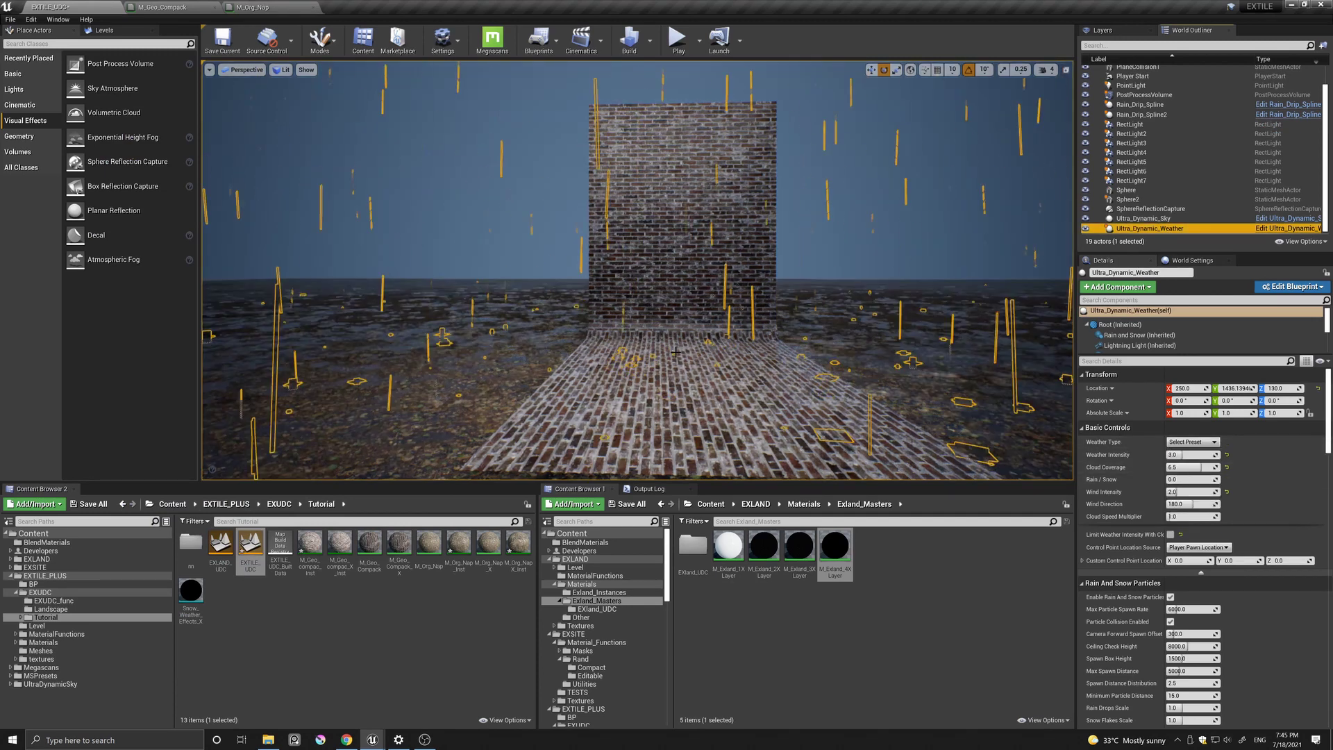
- Examine the wet brick wall up close and the surrounding ground's puddles under light rain
click(653, 354)
key(w)
mouse_move(654, 355)
right_down()
mouse_move(654, 305)
mouse_move(740, 276)
mouse_move(632, 349)
right_up()
key(s)
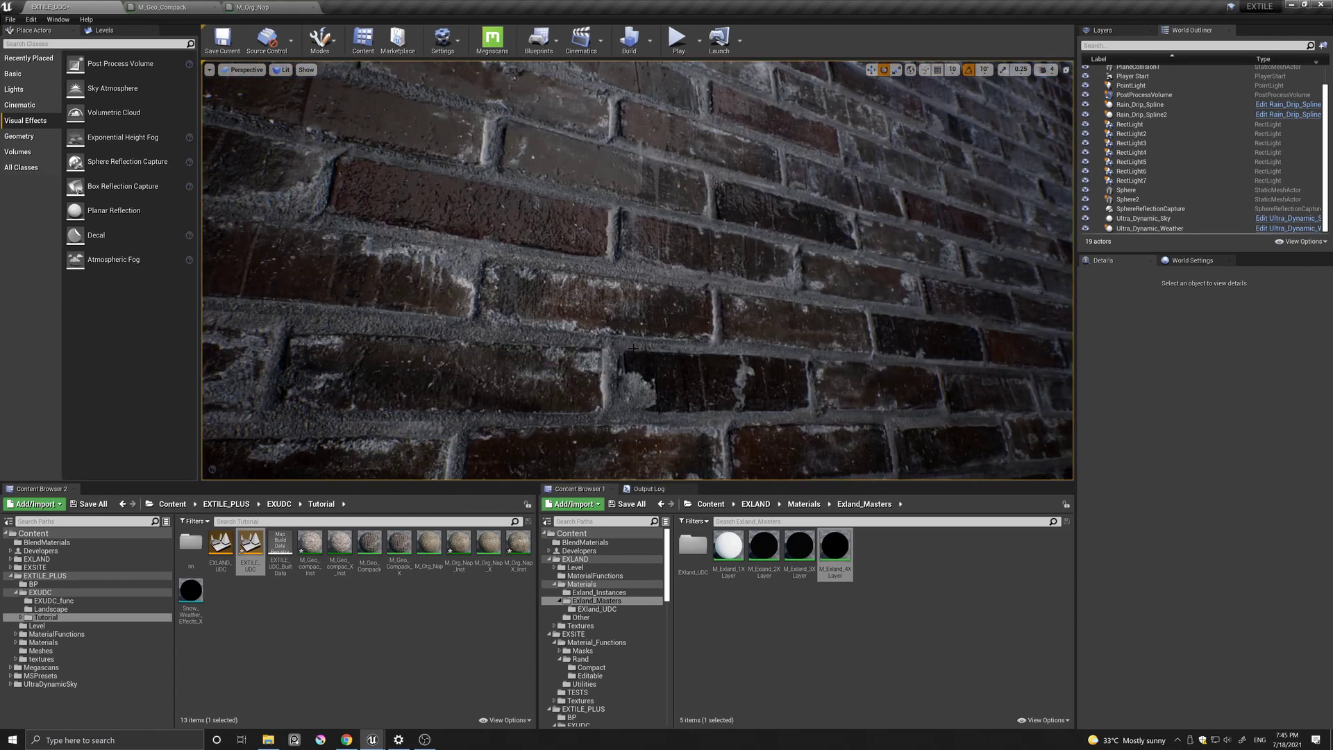
right_drag(637, 299, 638, 301)
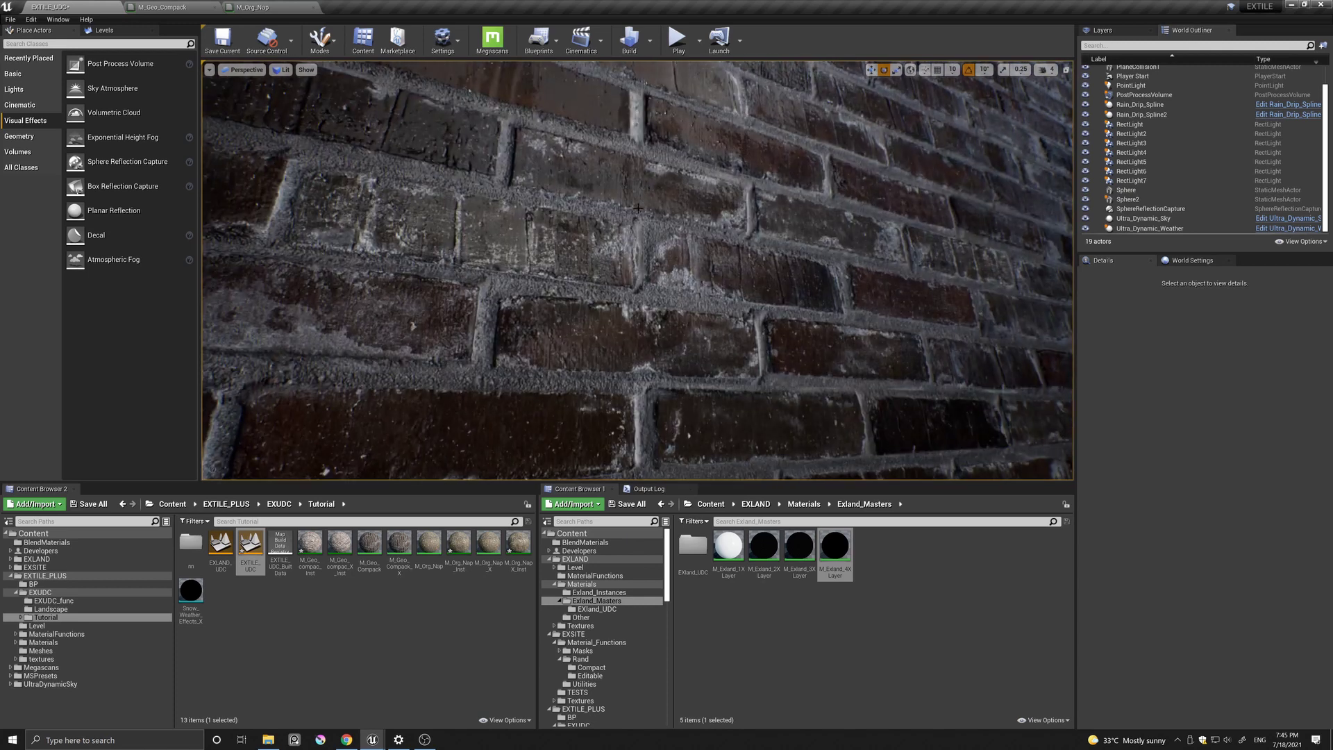
key(s)
right_drag(635, 225, 599, 276)
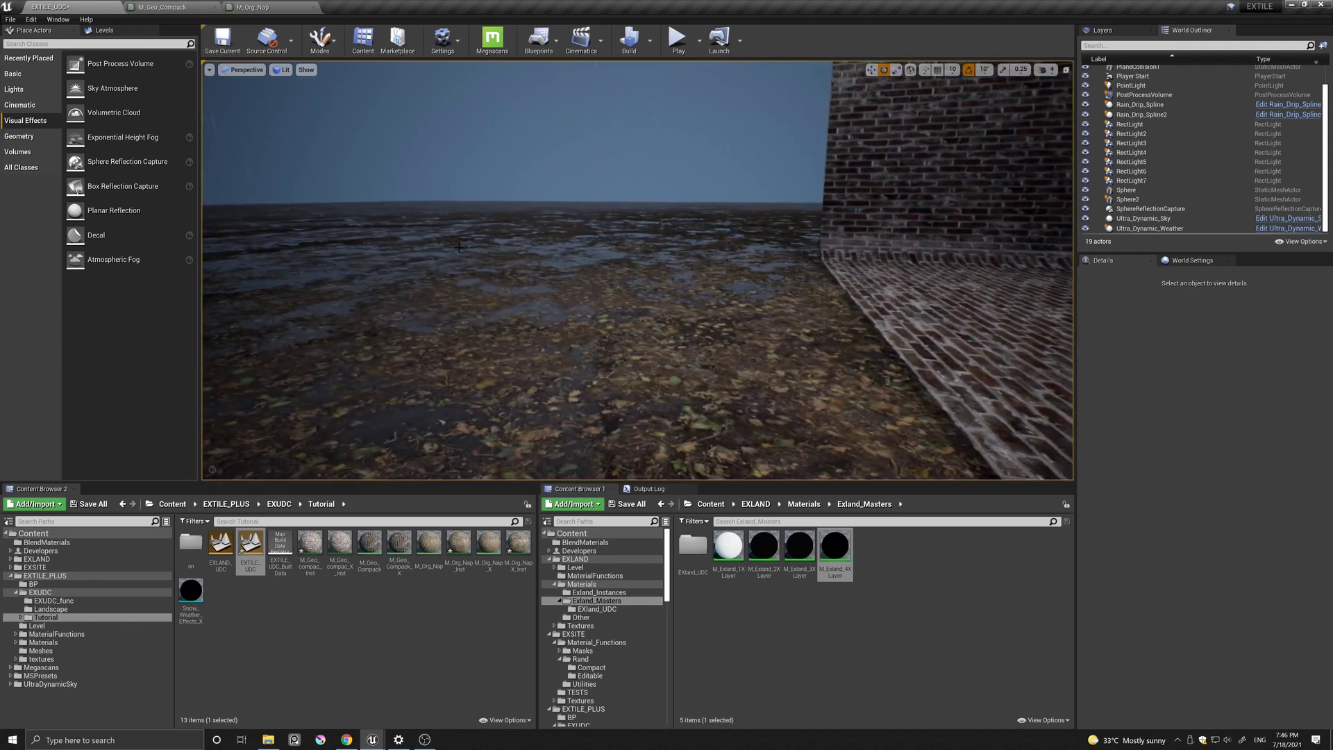
right_drag(763, 264, 780, 264)
right_drag(823, 307, 847, 287)
- Change the Ultra_Dynamic_Weather actor's preset to Thunderstorm
click(1194, 227)
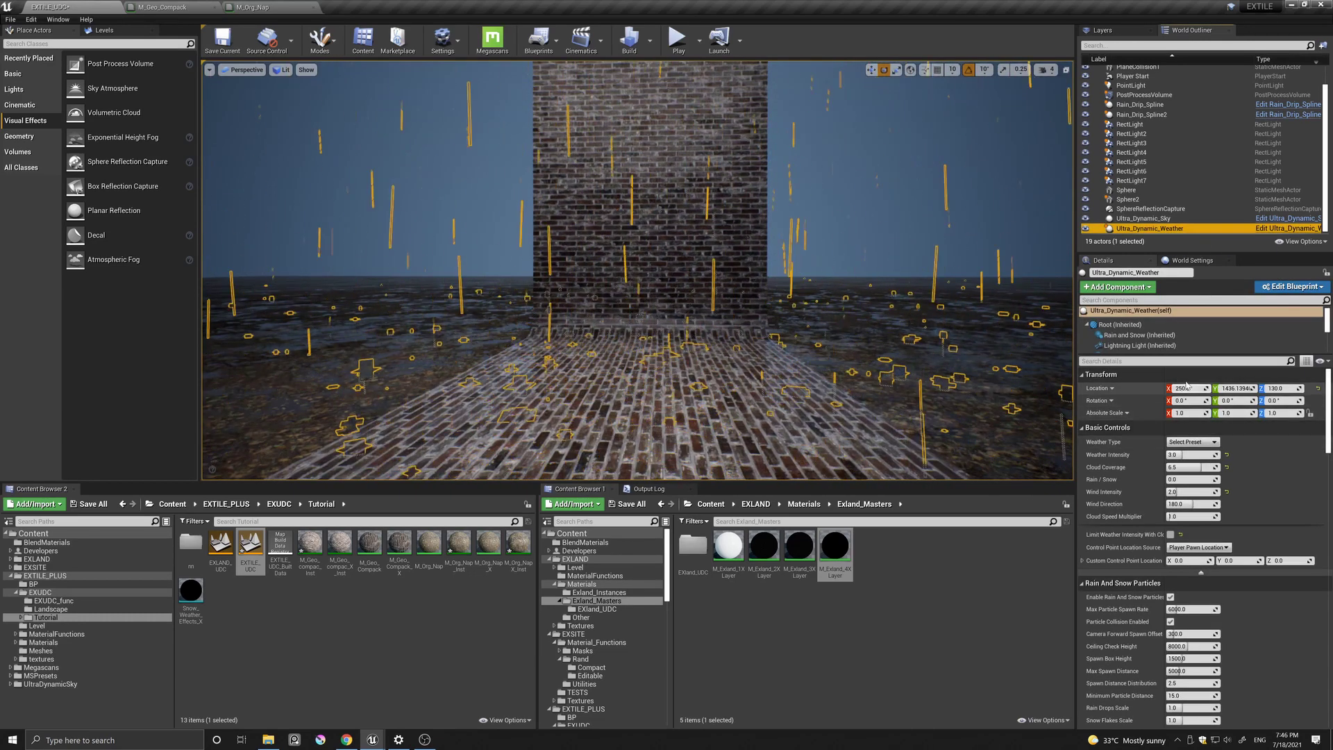
click(1192, 441)
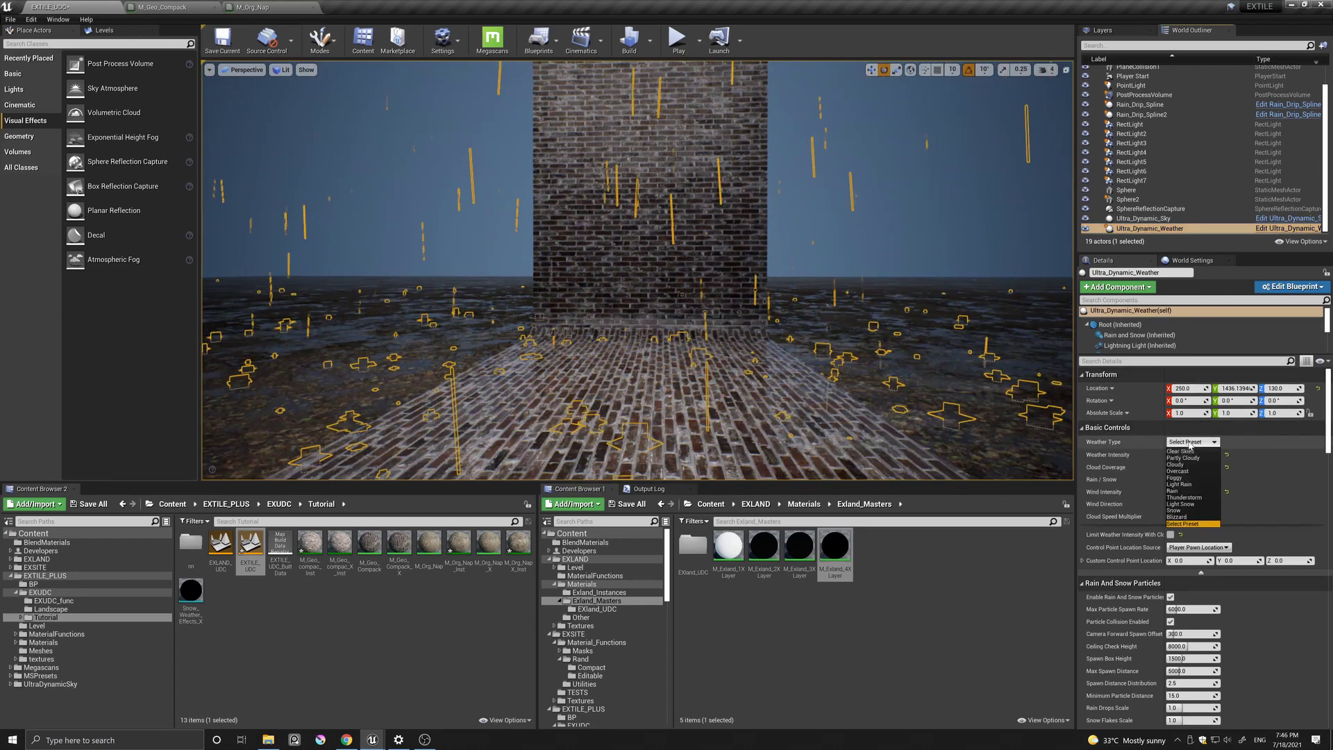
click(1187, 498)
- Examine how the thunderstorm wets the brick wall, brick floor and large ground plane
right_drag(597, 336, 403, 319)
key(Escape)
right_drag(736, 349, 754, 355)
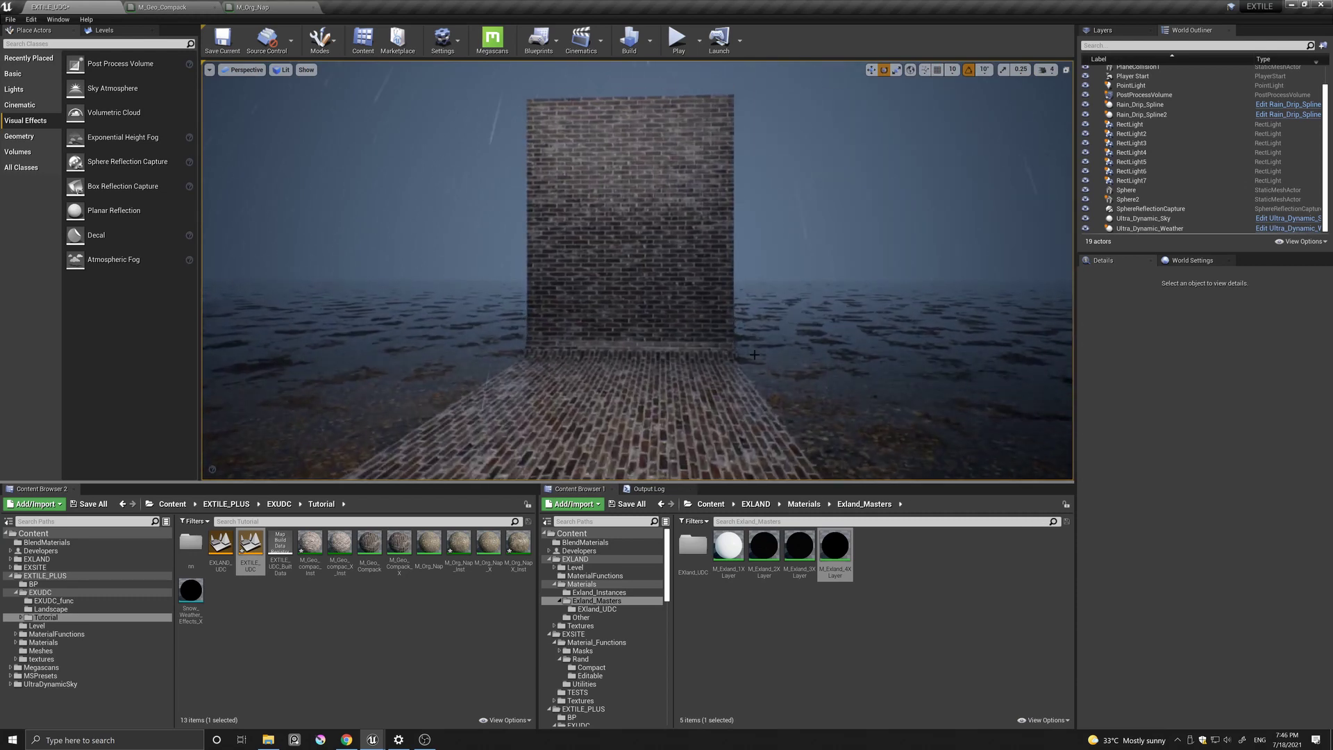
click(831, 345)
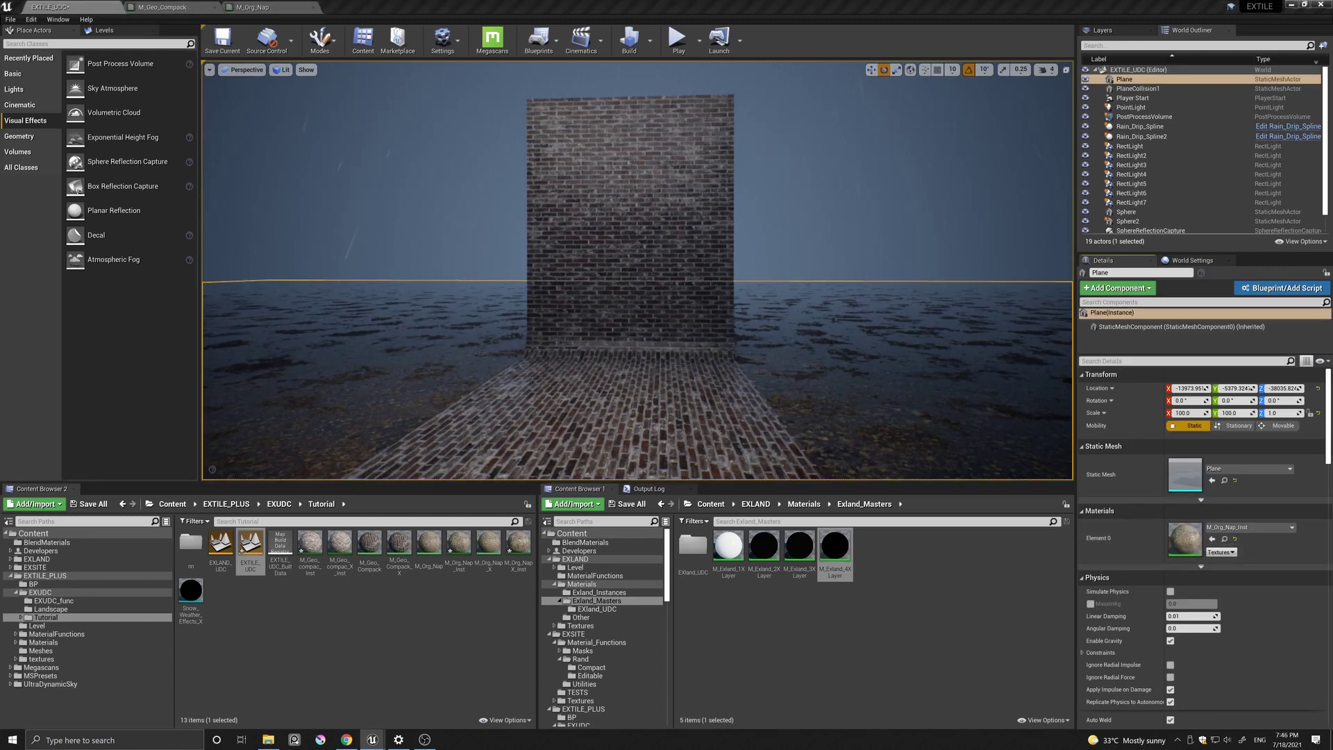
right_drag(636, 270, 539, 268)
key(Escape)
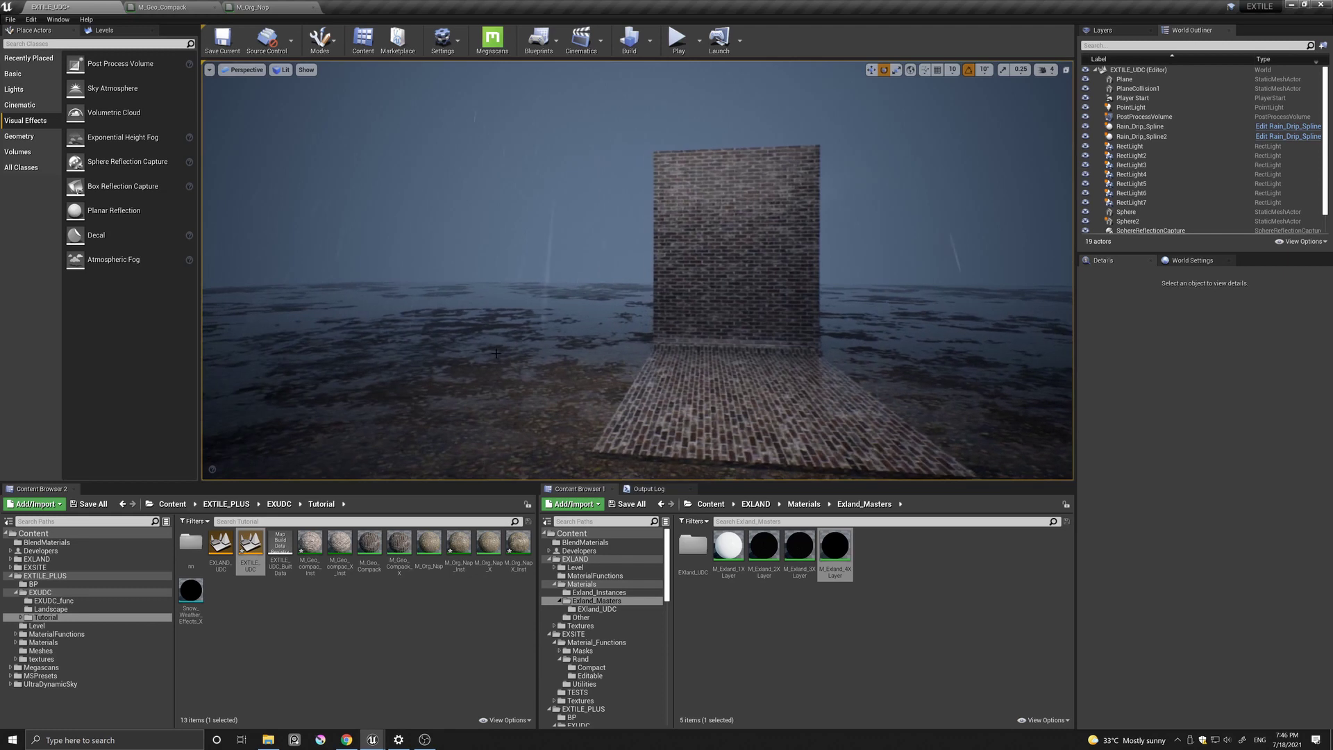
right_drag(498, 353, 596, 401)
drag(588, 407, 589, 417)
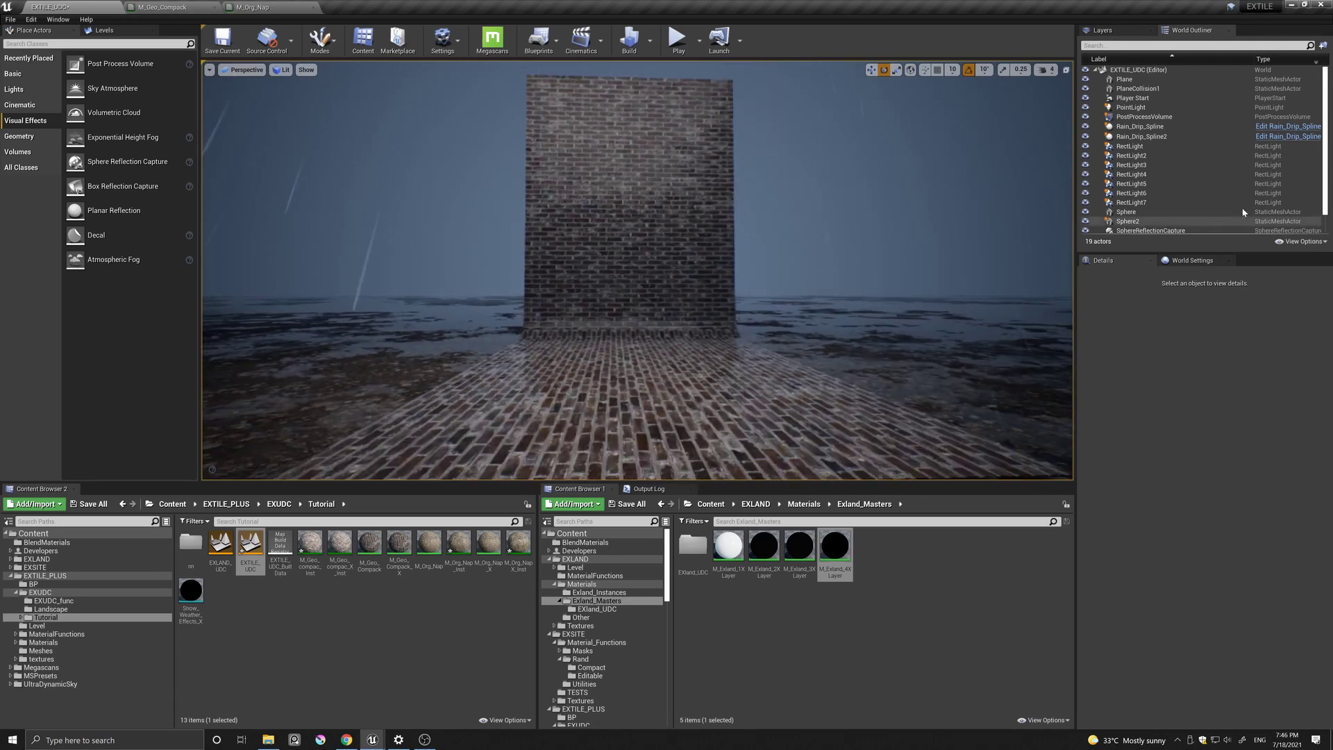
- Switch the Ultra_Dynamic_Weather actor to the Light Snow preset
scroll(1180, 208, down, 1)
click(1179, 229)
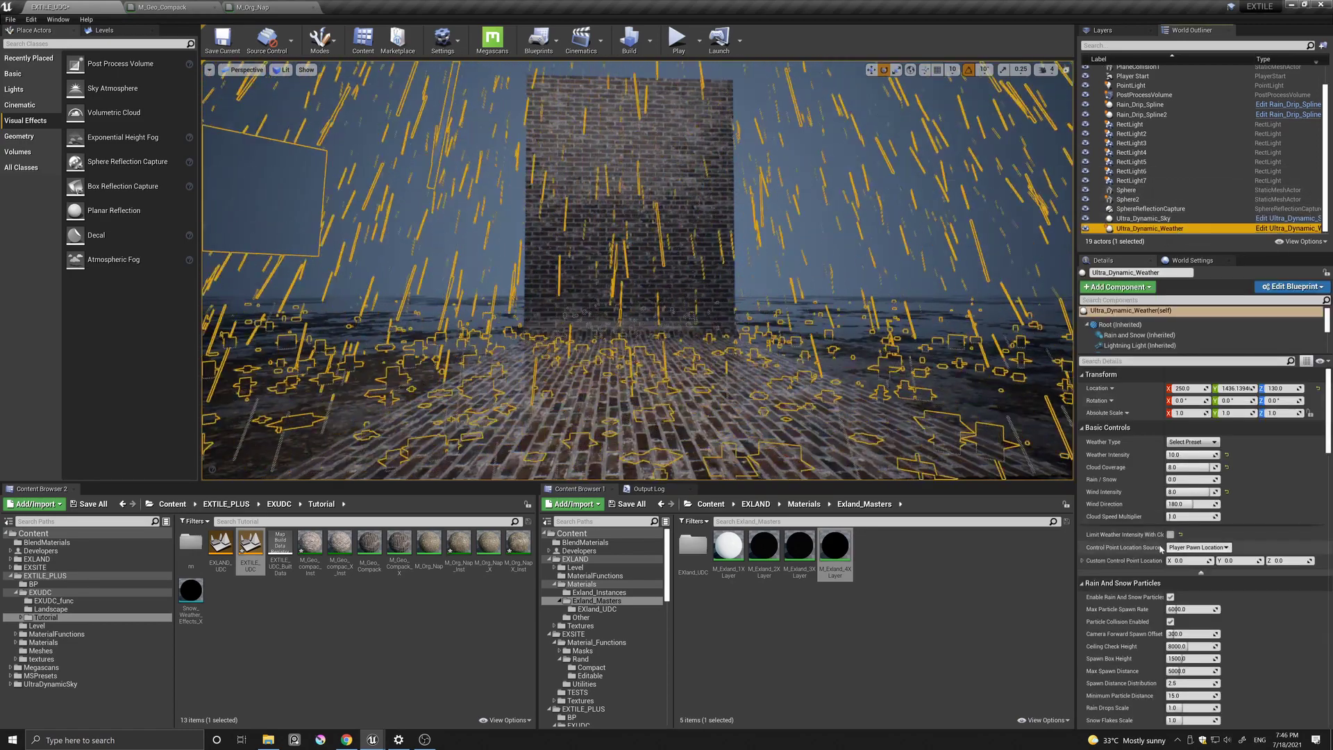
click(1185, 442)
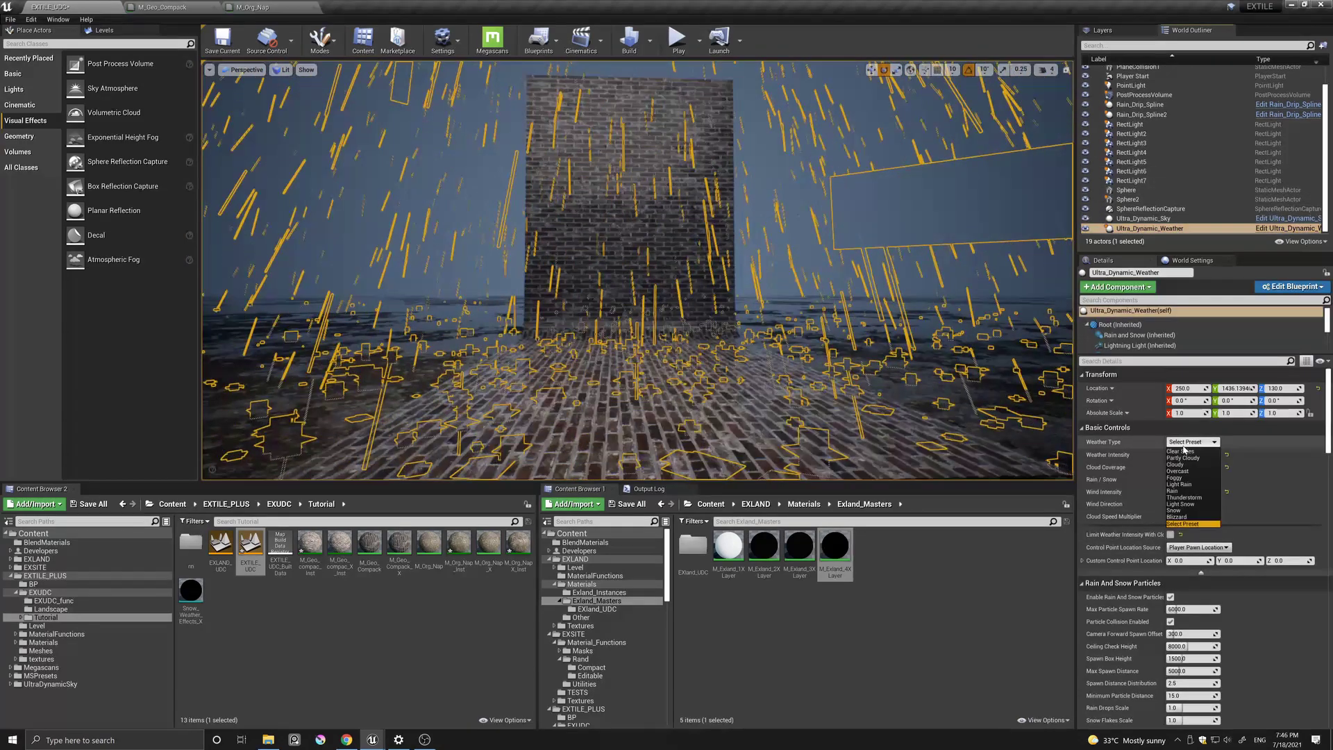
click(1183, 505)
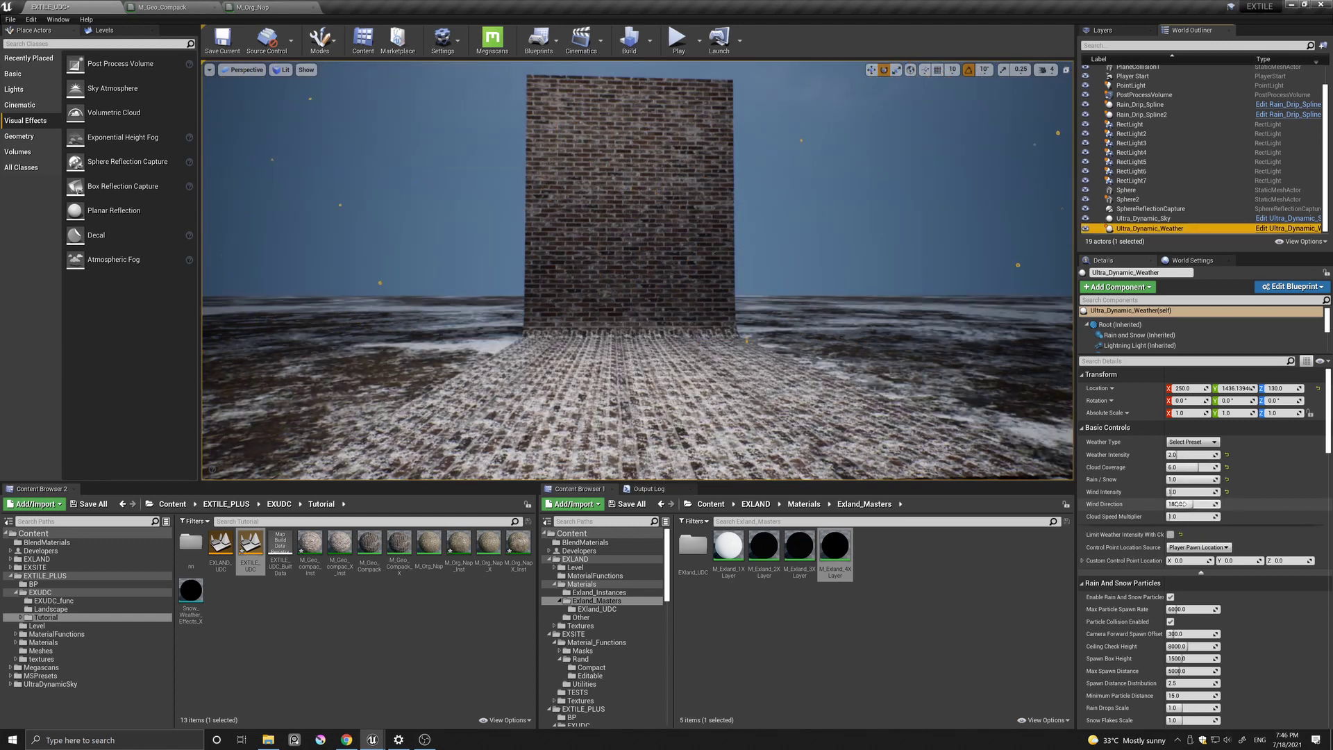
- Examine the light snow coverage on the brick wall, brick floor and large ground plane
middle_drag(637, 270, 663, 216)
key(Escape)
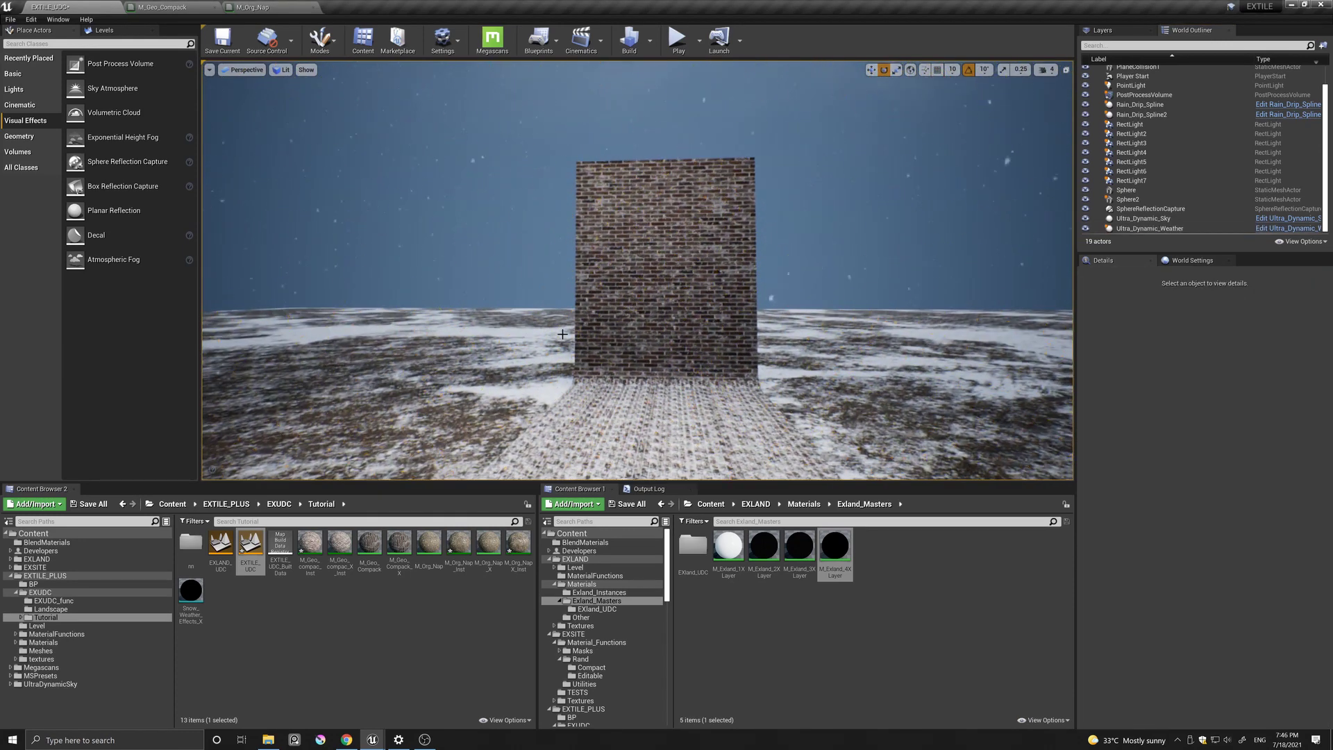
right_drag(562, 334, 549, 358)
click(849, 381)
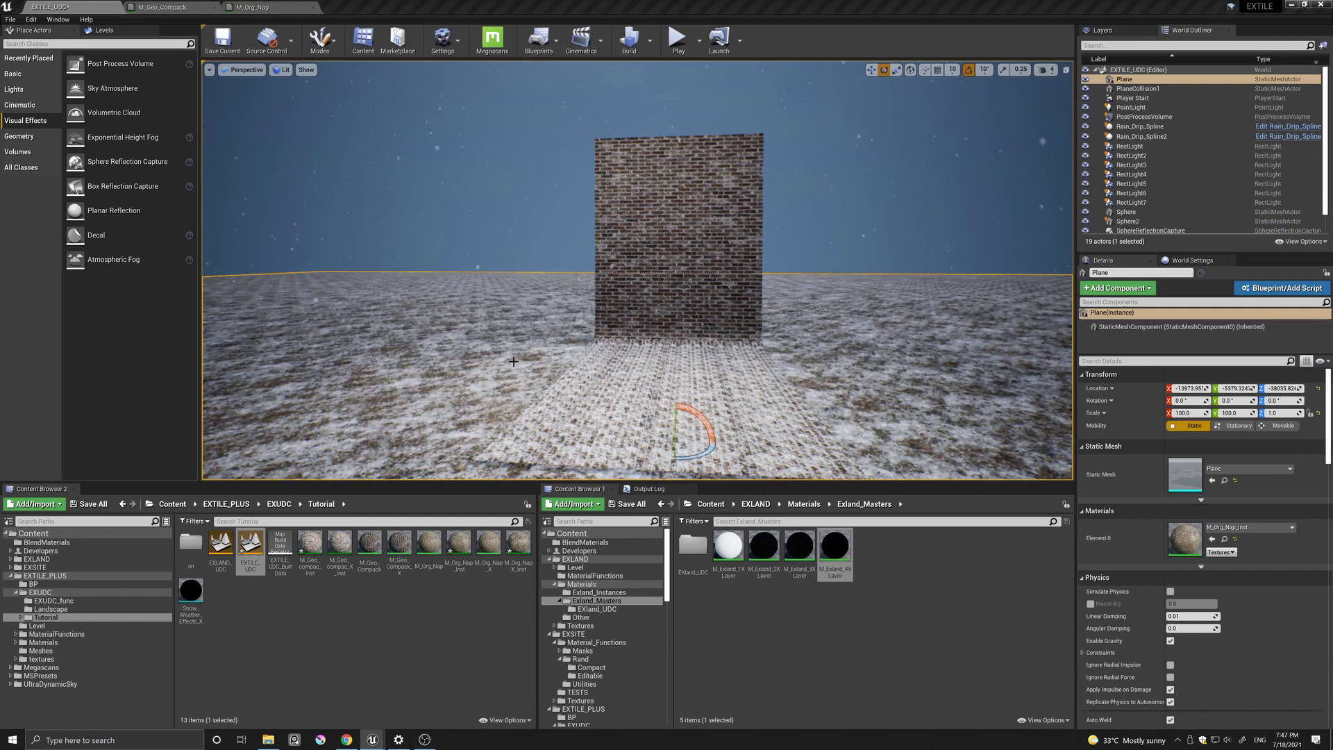
right_drag(638, 270, 634, 268)
right_drag(510, 361, 481, 372)
key(Escape)
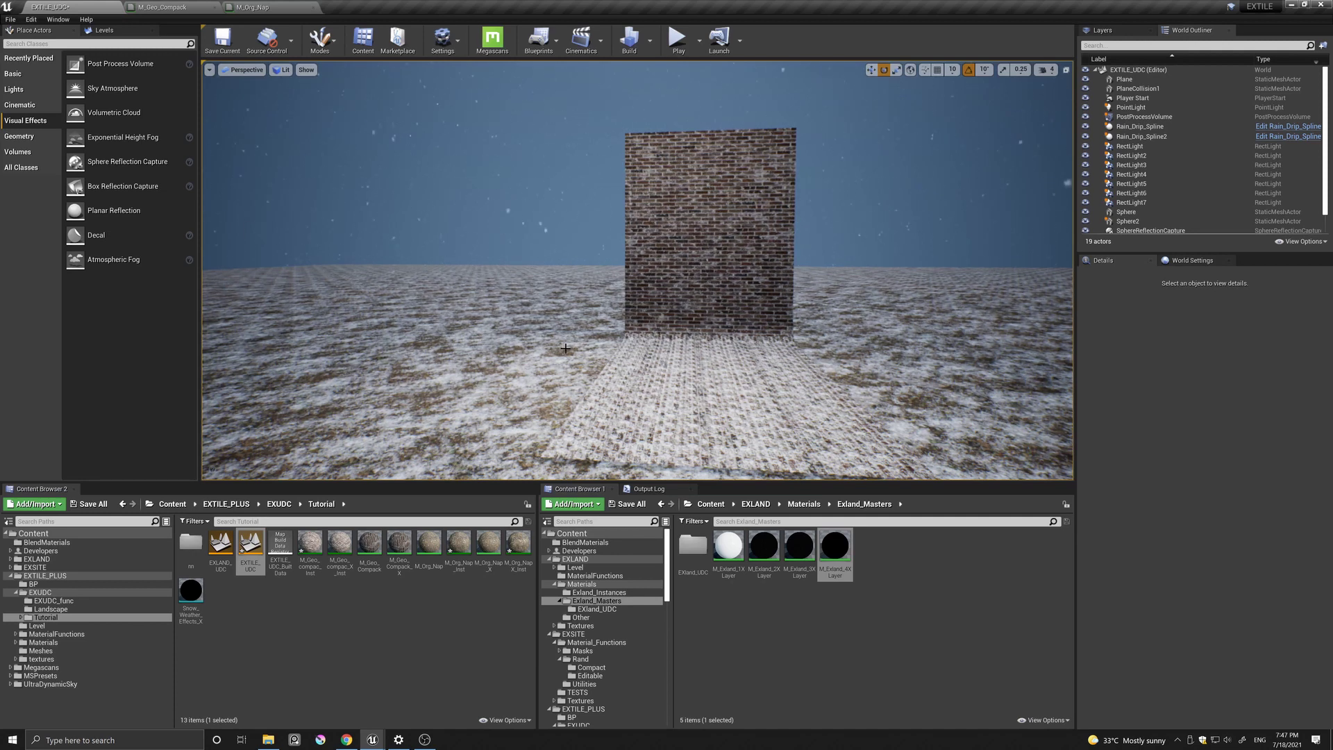
middle_drag(576, 348, 602, 363)
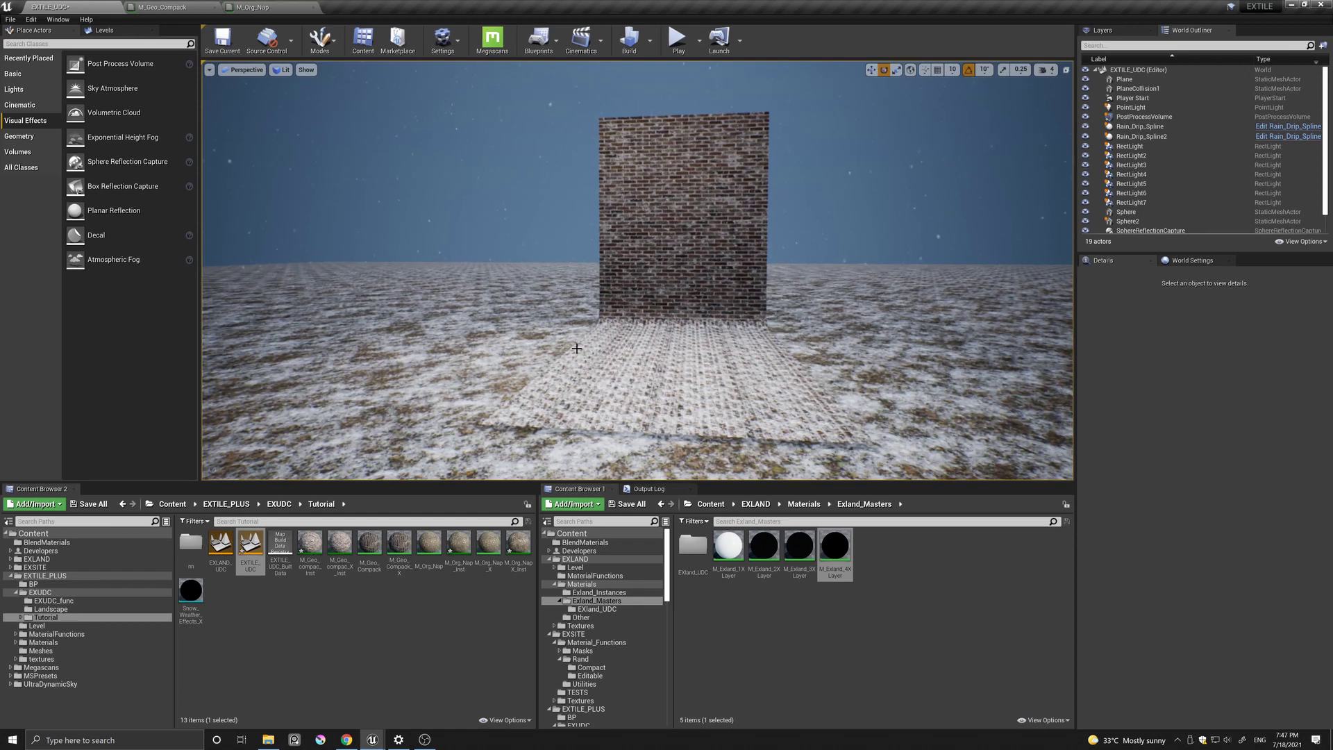
- Assign the M_Org_NapX_inst material from the Tutorial folder to the large ground plane and deselect it to view its snow coverage
click(500, 353)
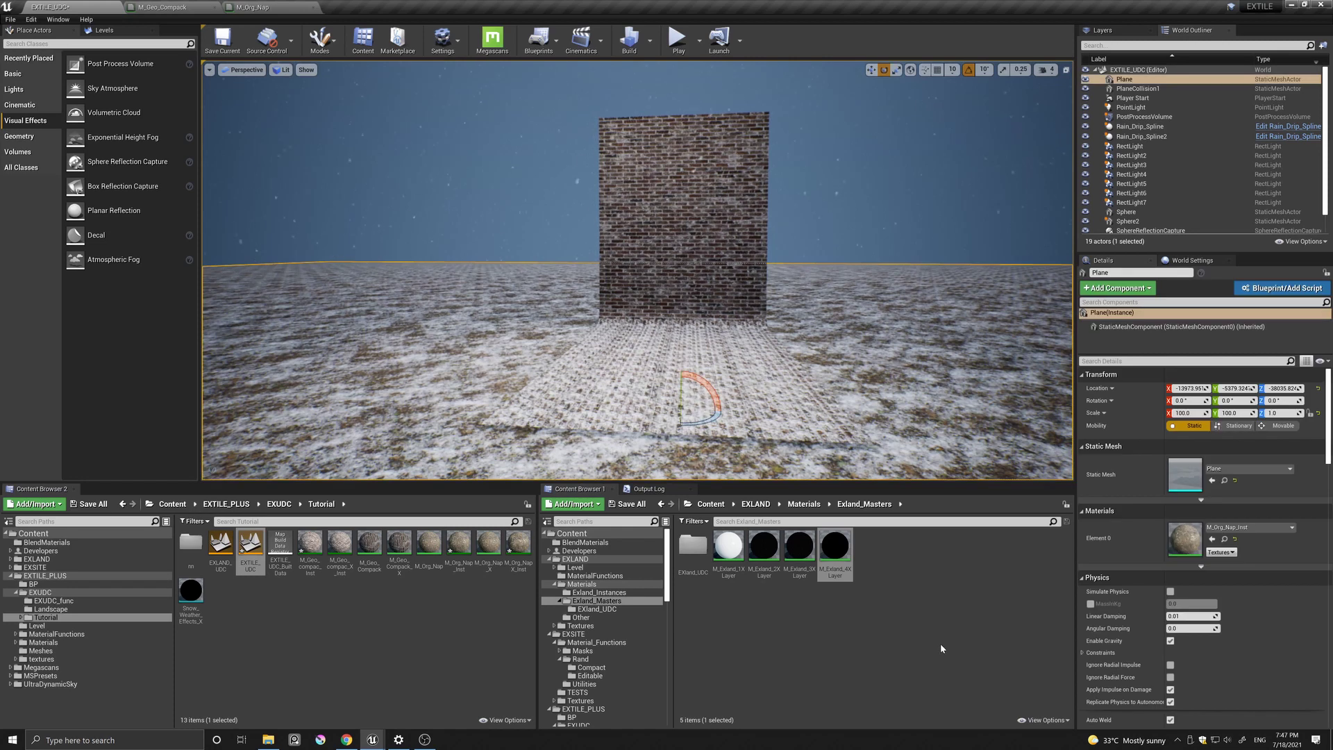
click(1225, 540)
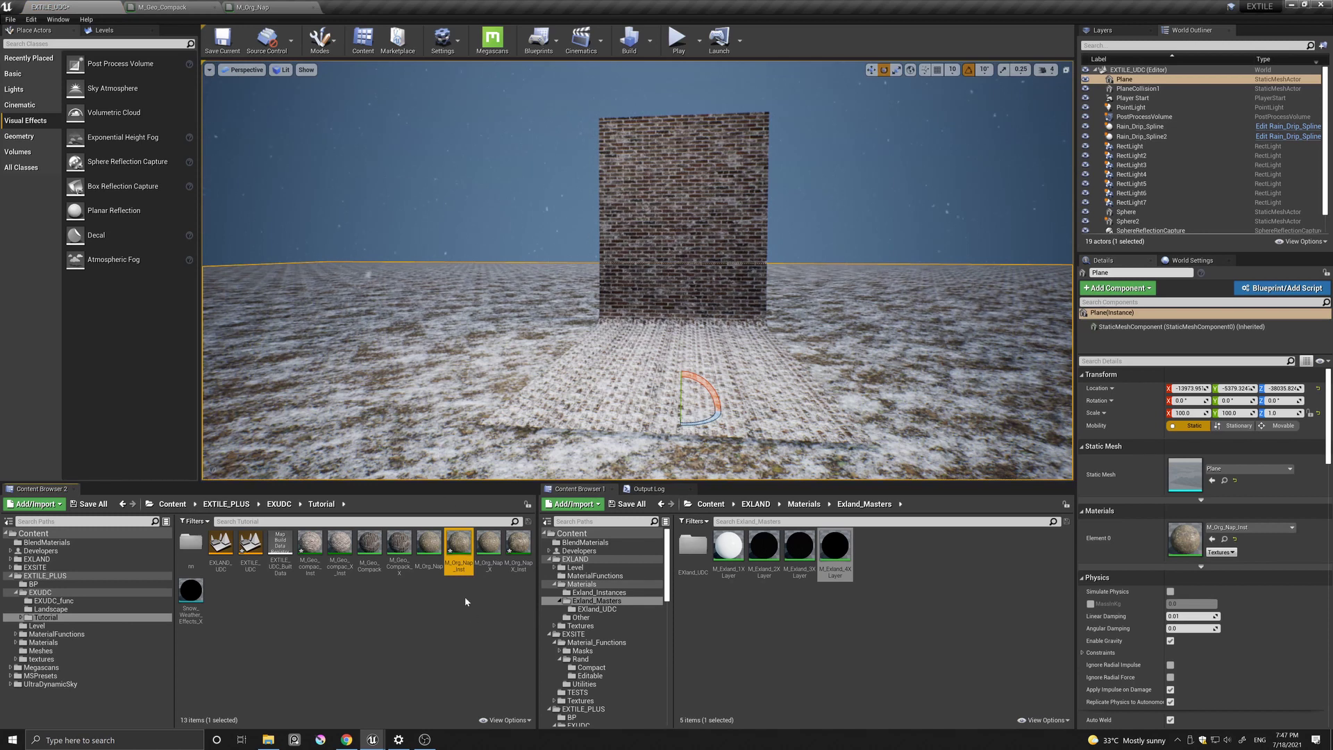
click(519, 548)
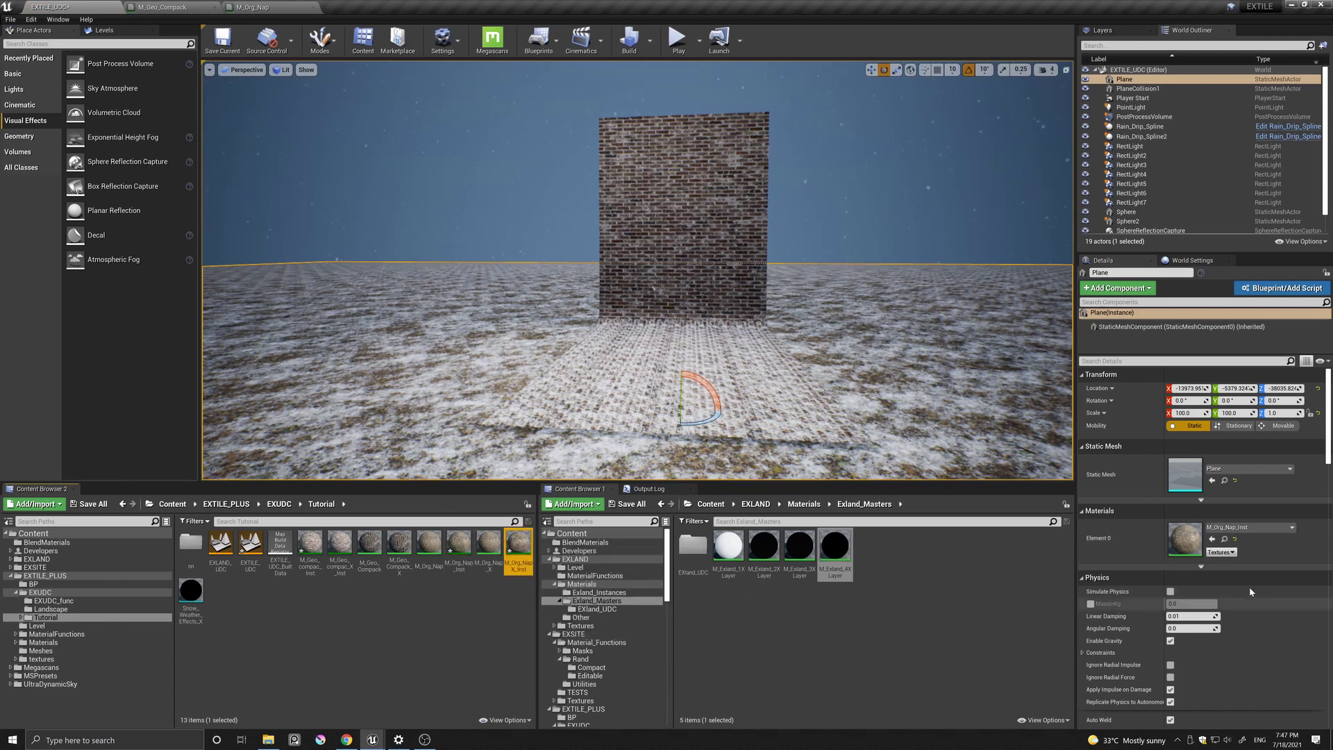
click(1213, 539)
middle_drag(470, 299, 445, 259)
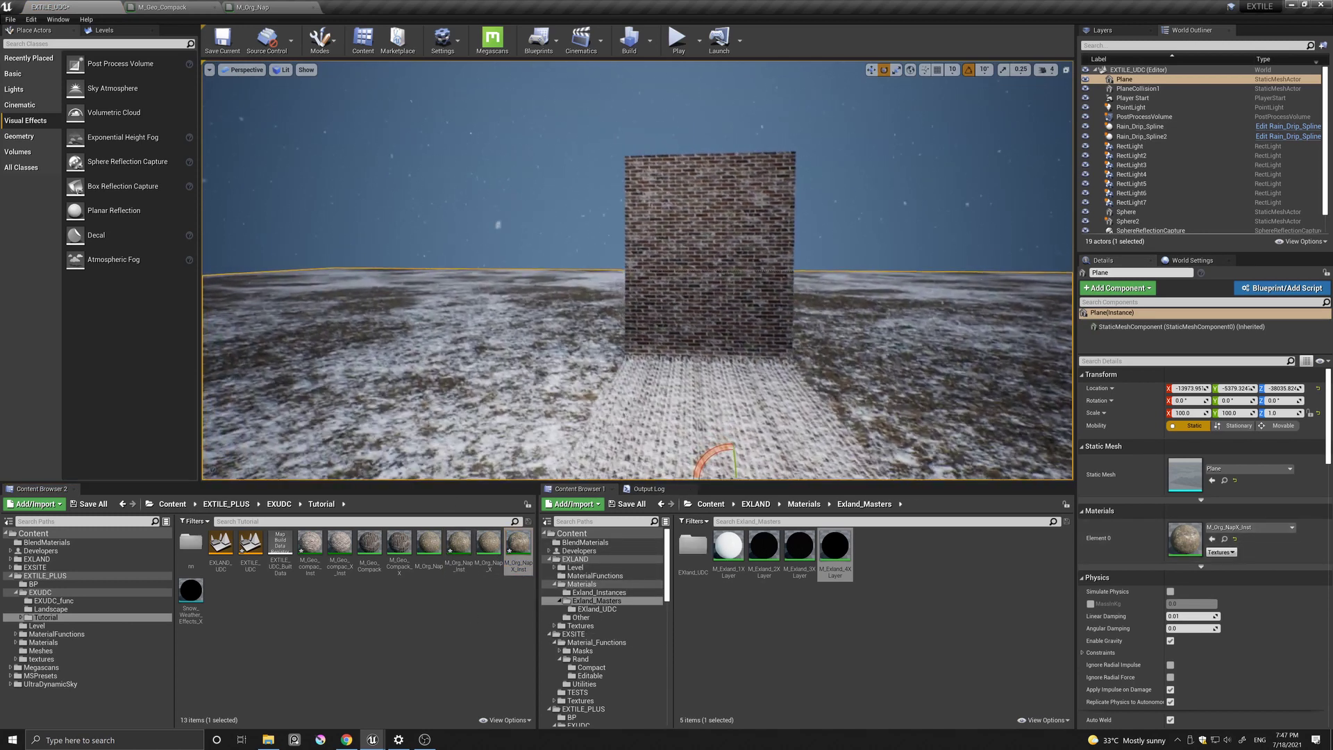
drag(470, 299, 458, 382)
click(482, 229)
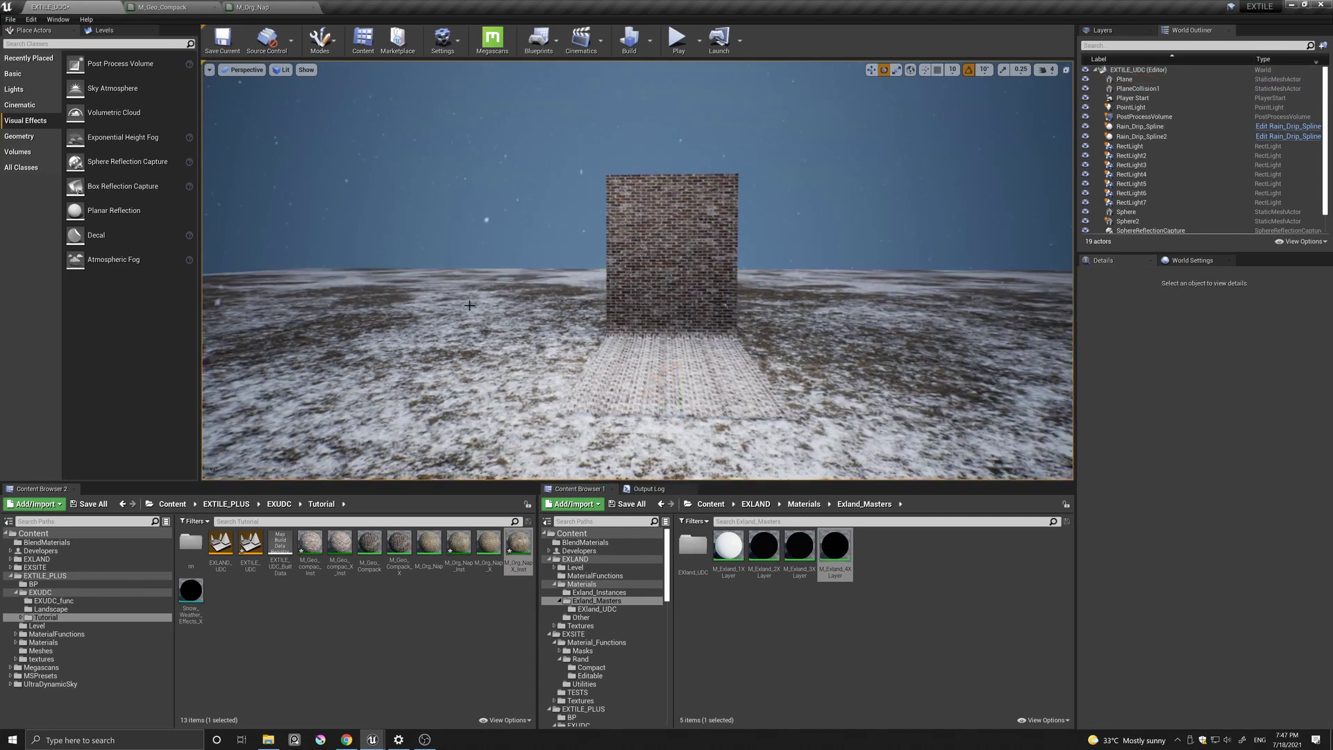
middle_drag(482, 229, 469, 305)
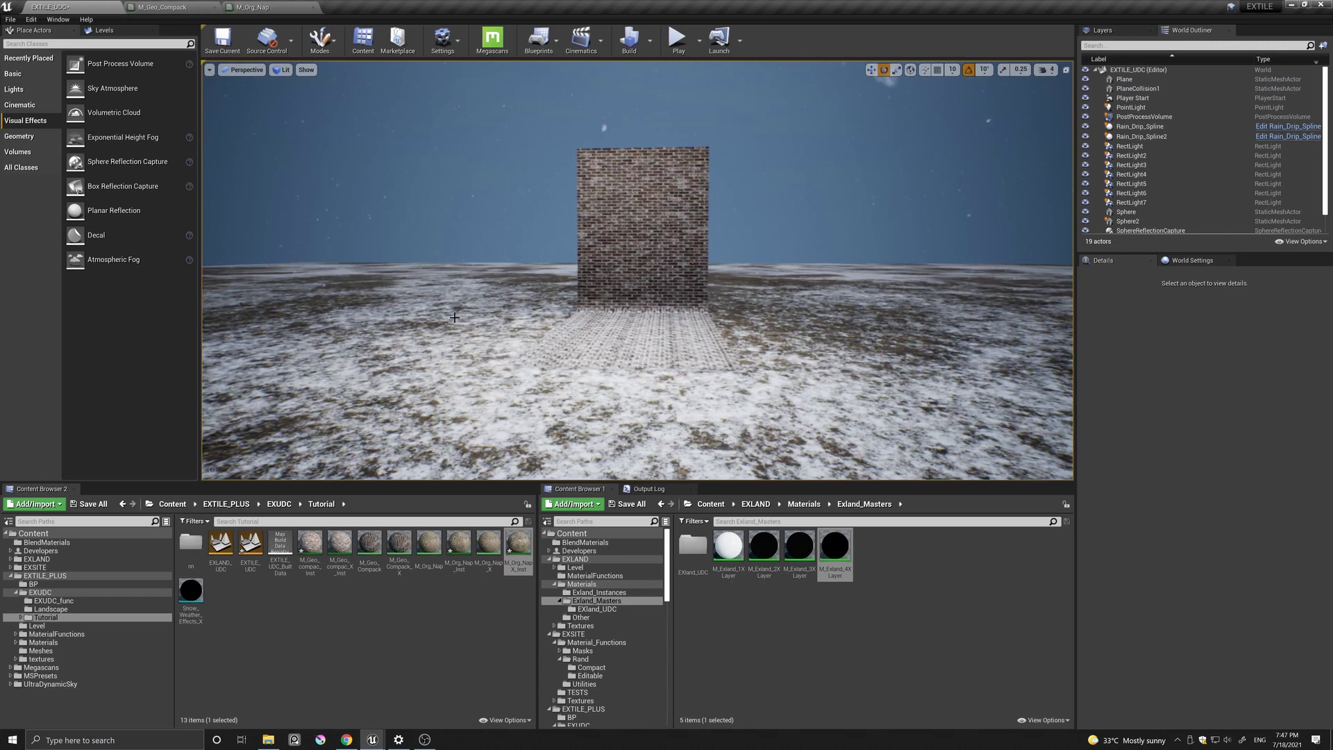
- Assign the X variant of the M_Geo_compac instance to the brick wall and floor mesh and deselect it to view its snow coverage
drag(469, 305, 406, 370)
click(604, 375)
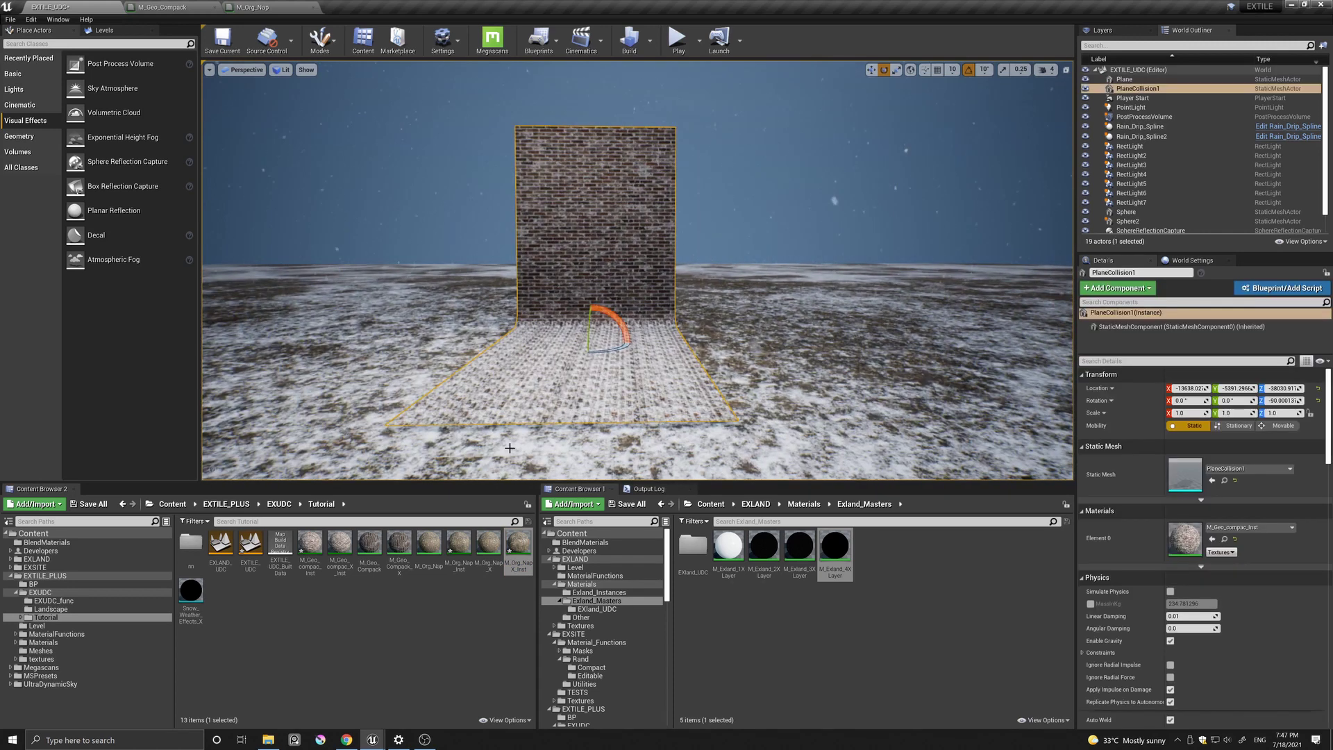
click(339, 545)
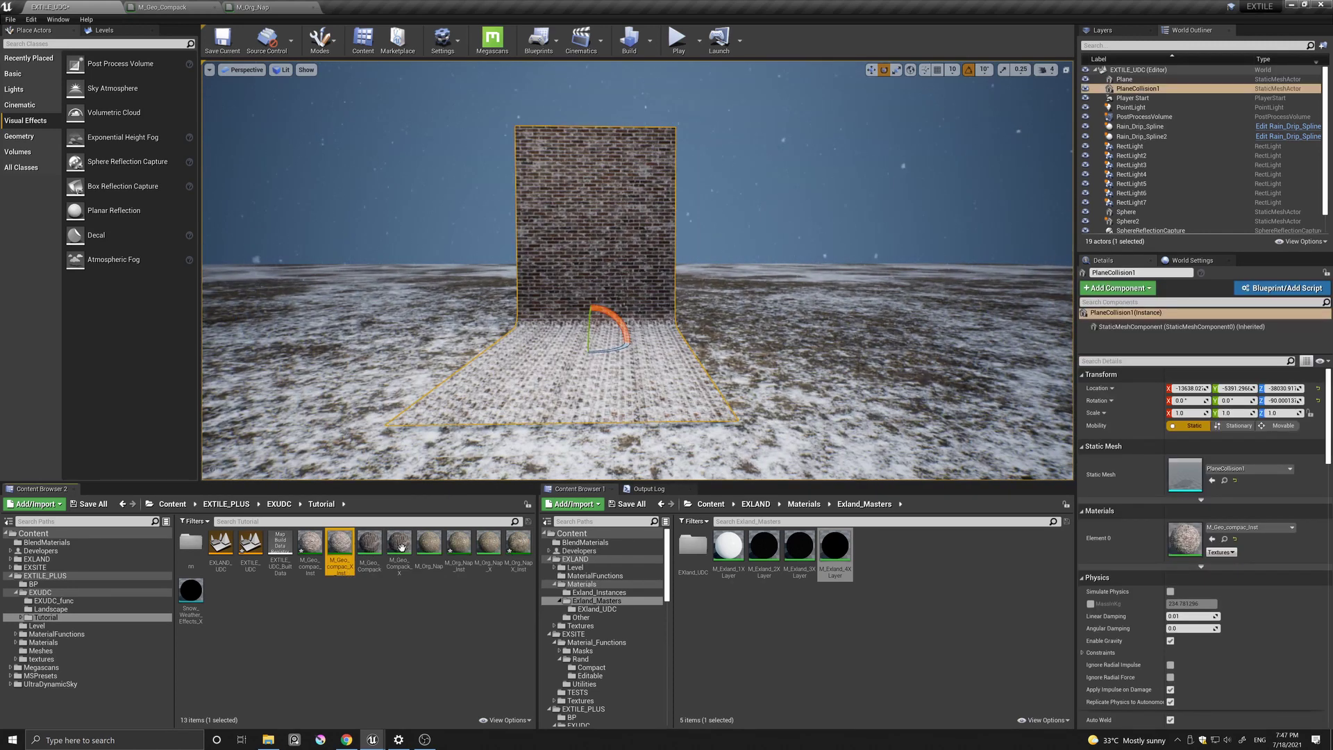
click(1212, 539)
middle_drag(729, 244, 700, 240)
key(Escape)
right_drag(883, 358, 837, 348)
key(s)
right_drag(585, 406, 591, 405)
drag(591, 404, 589, 396)
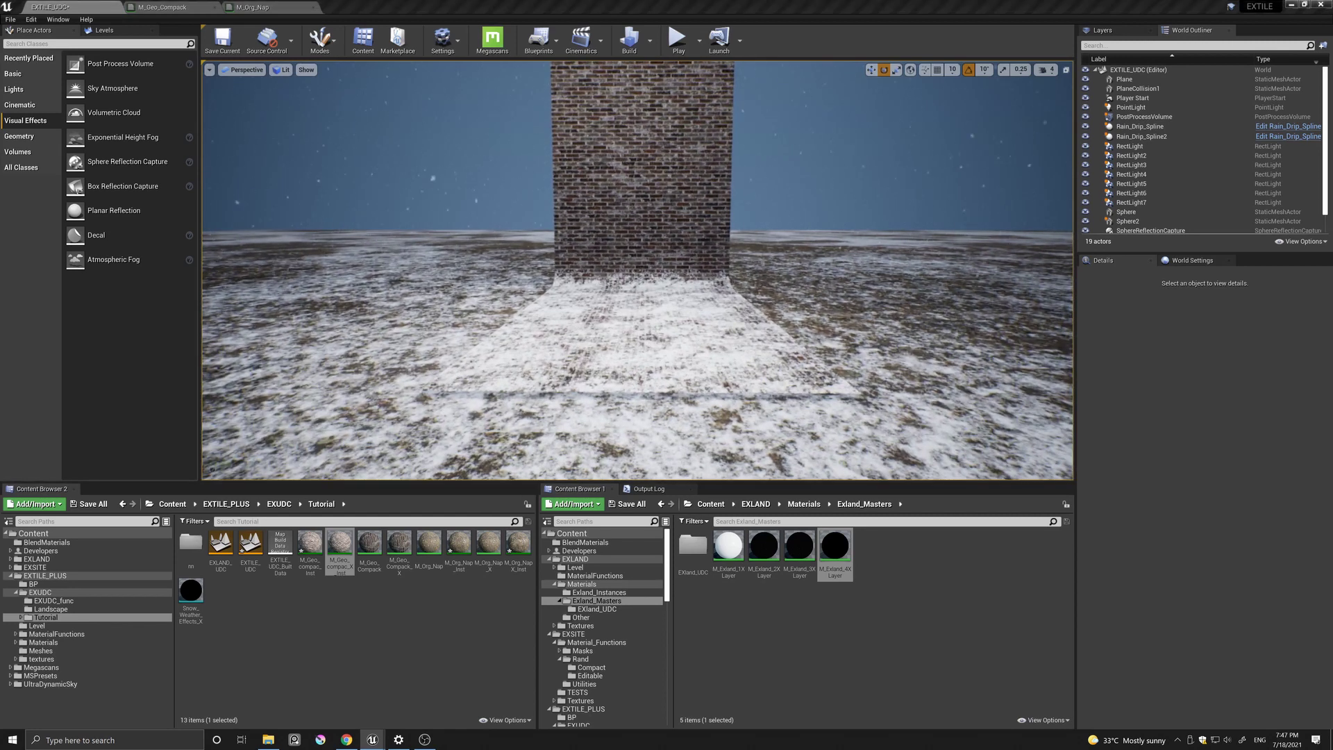
- Examine how the Lerp_Alpha output of MF_R_Org_Seamless drives the Lerp nodes in the Snow_Weather_Effects_X function
drag(0, 164, 447, 58)
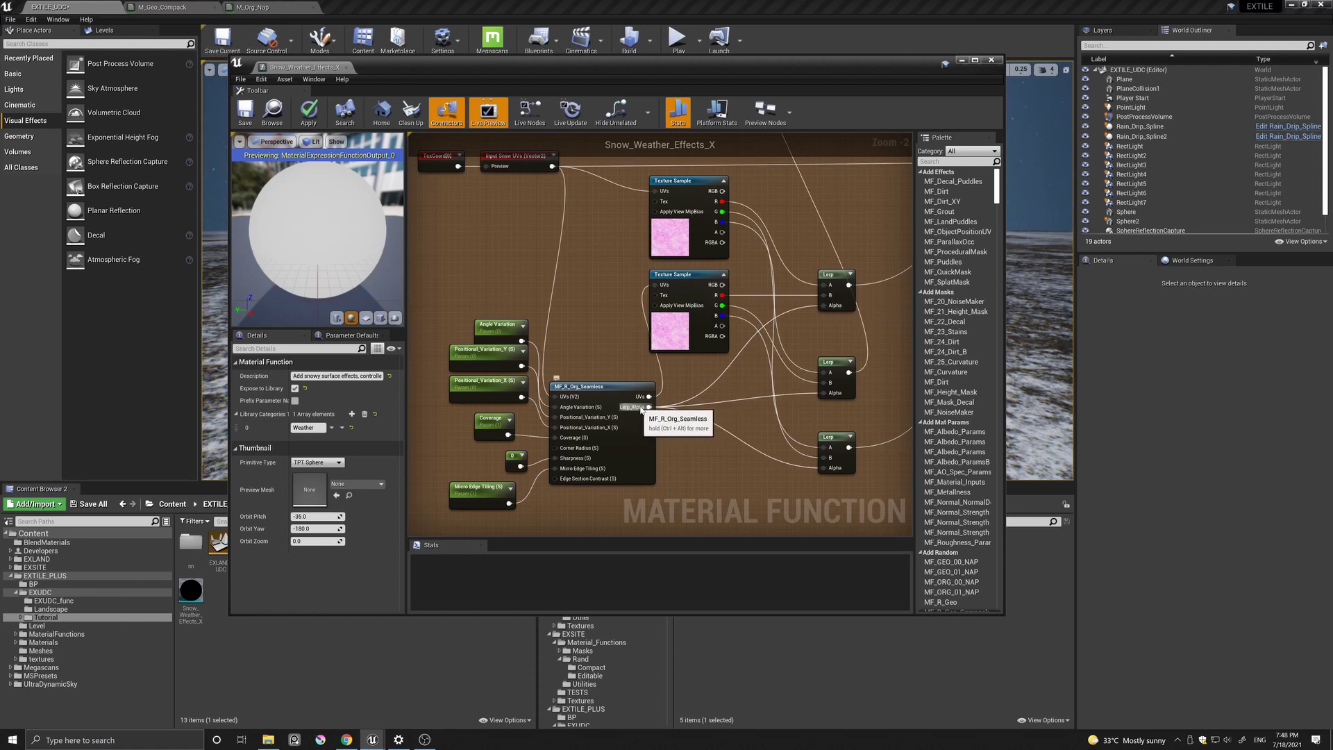
drag(648, 408, 825, 306)
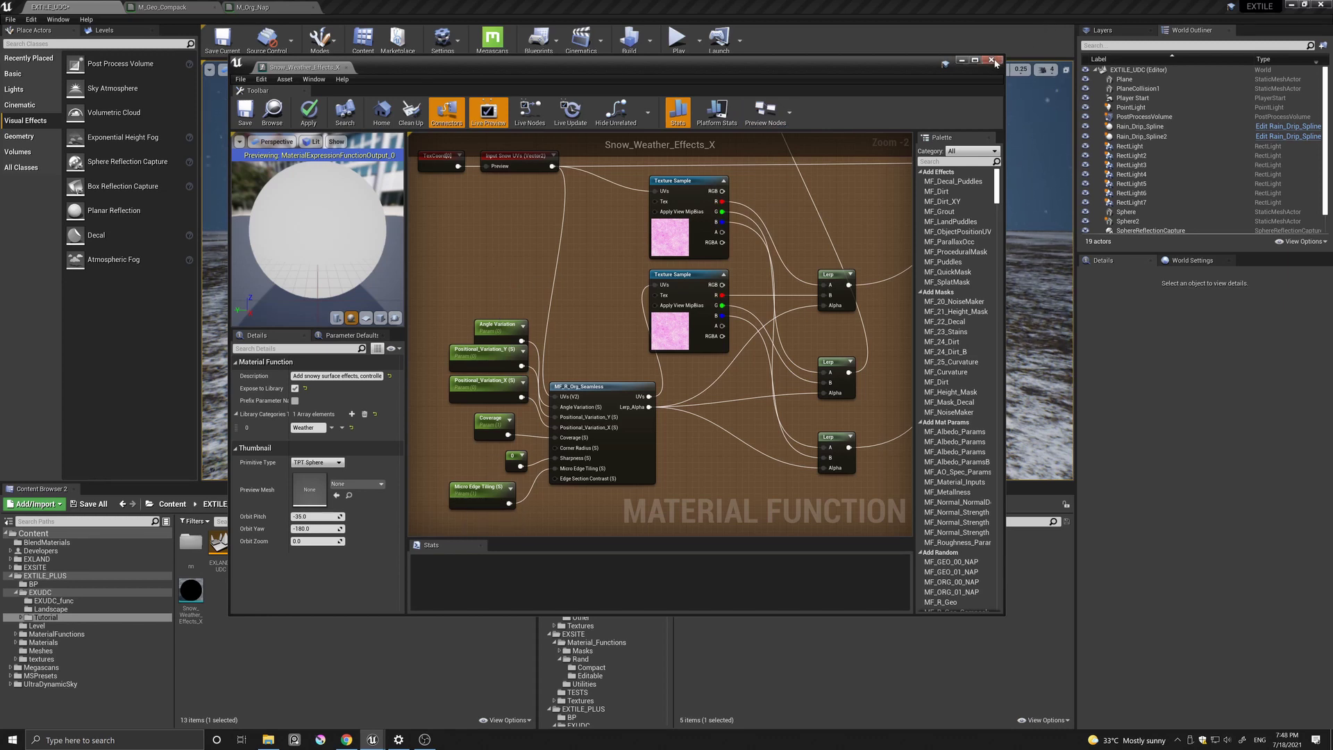
click(962, 60)
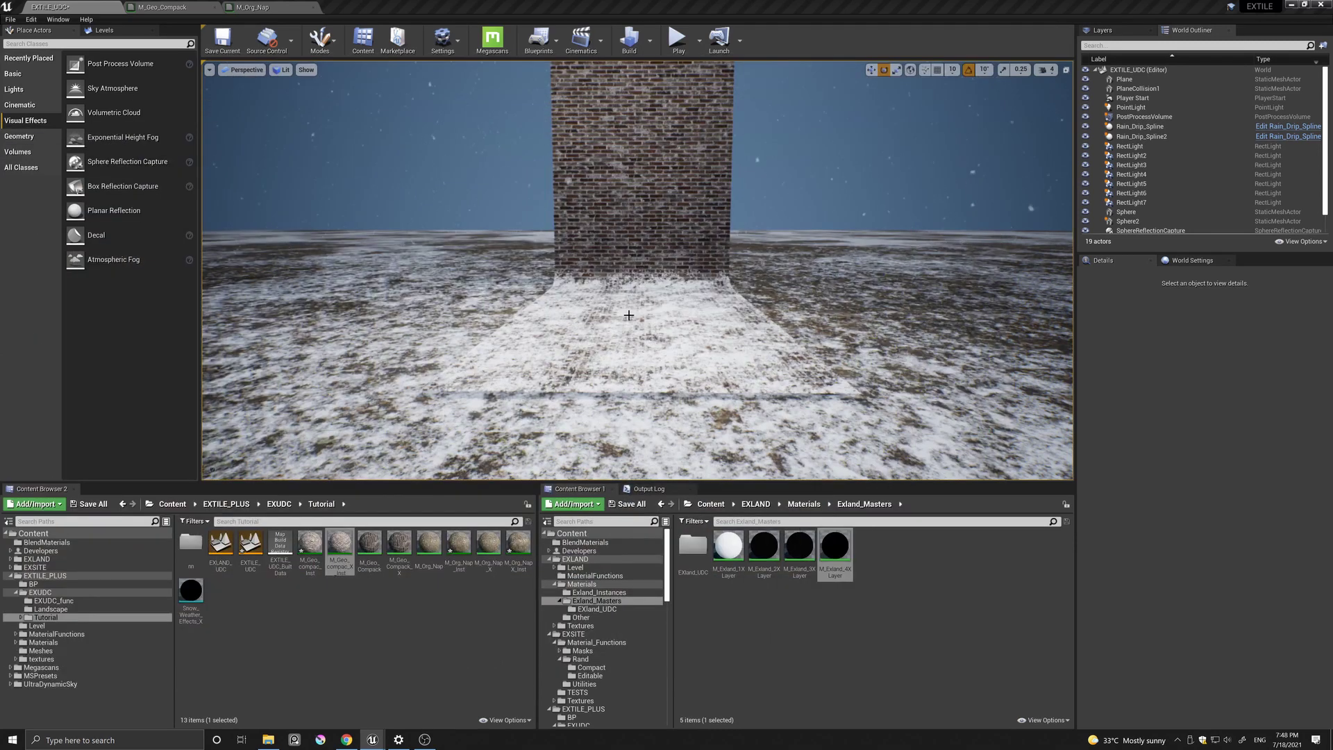
- Open the EXLAND_UDC level from the Tutorial folder without saving the pending changes
right_drag(629, 315, 595, 281)
key(s)
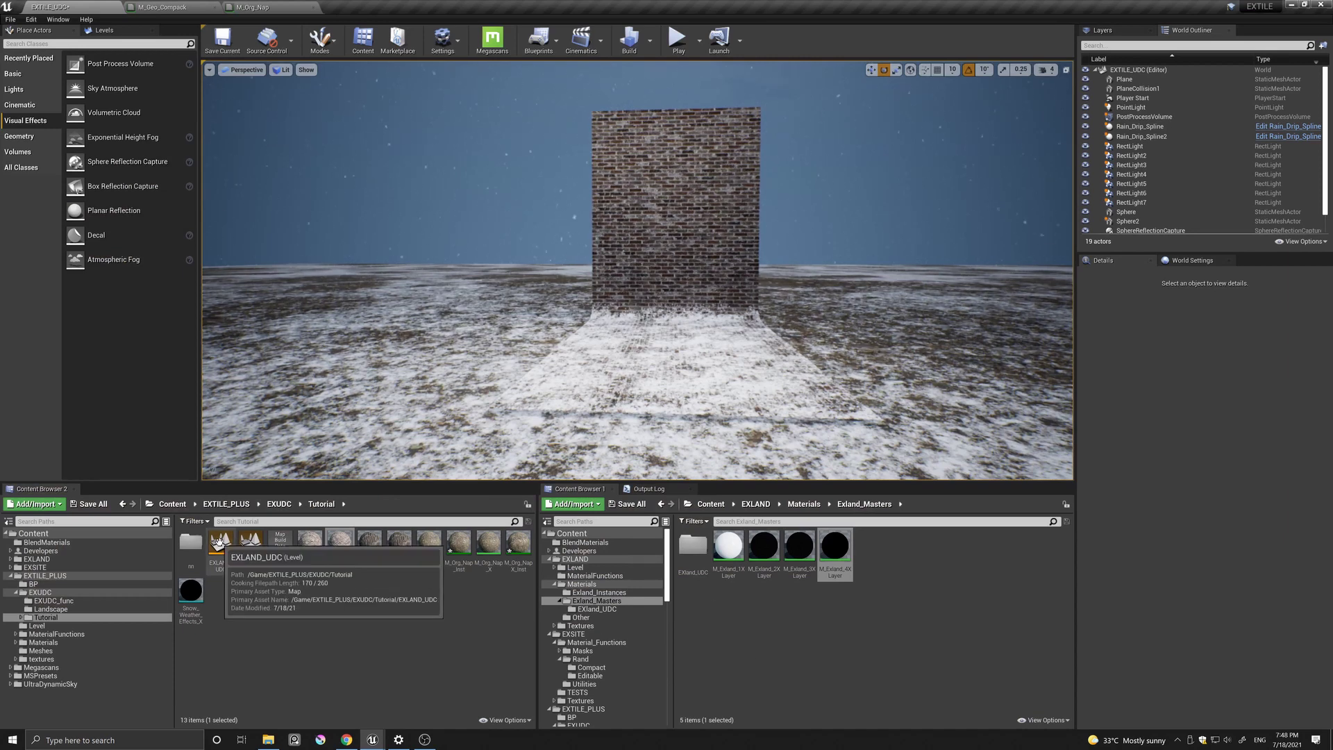
double_click(219, 542)
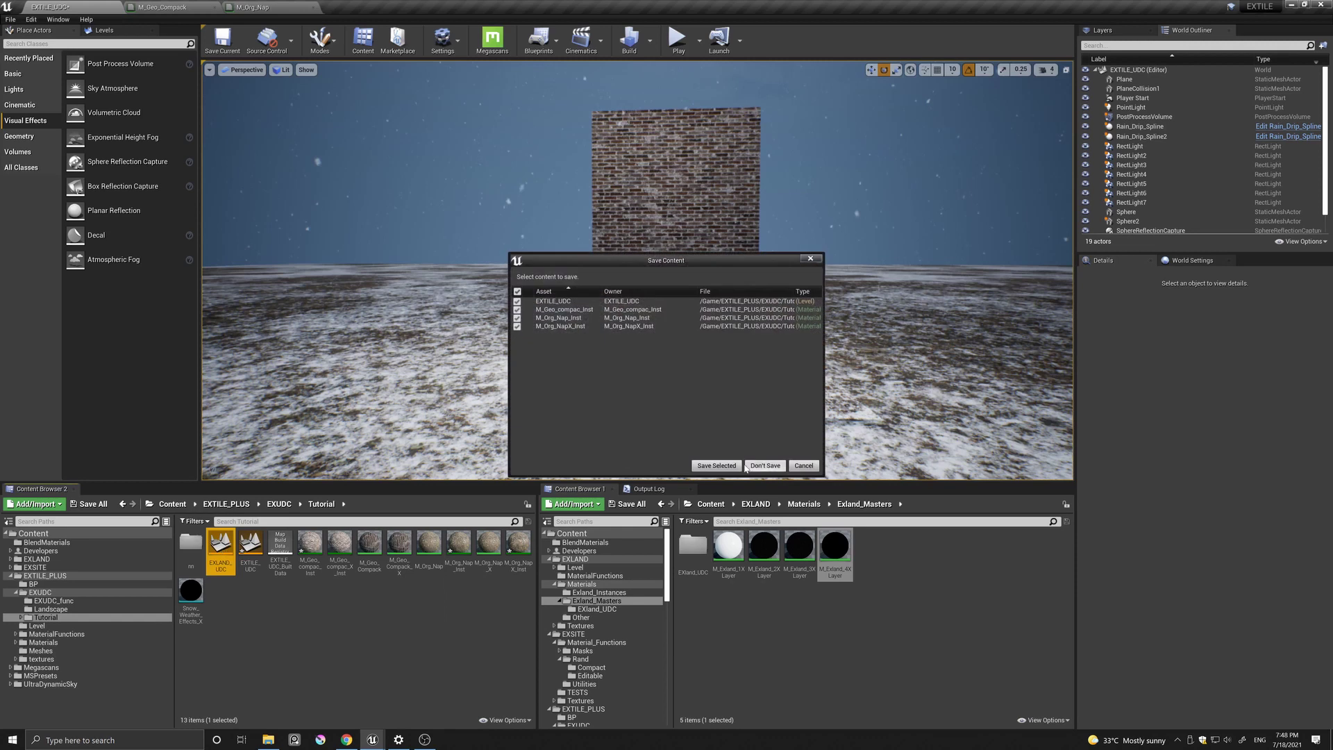
click(764, 466)
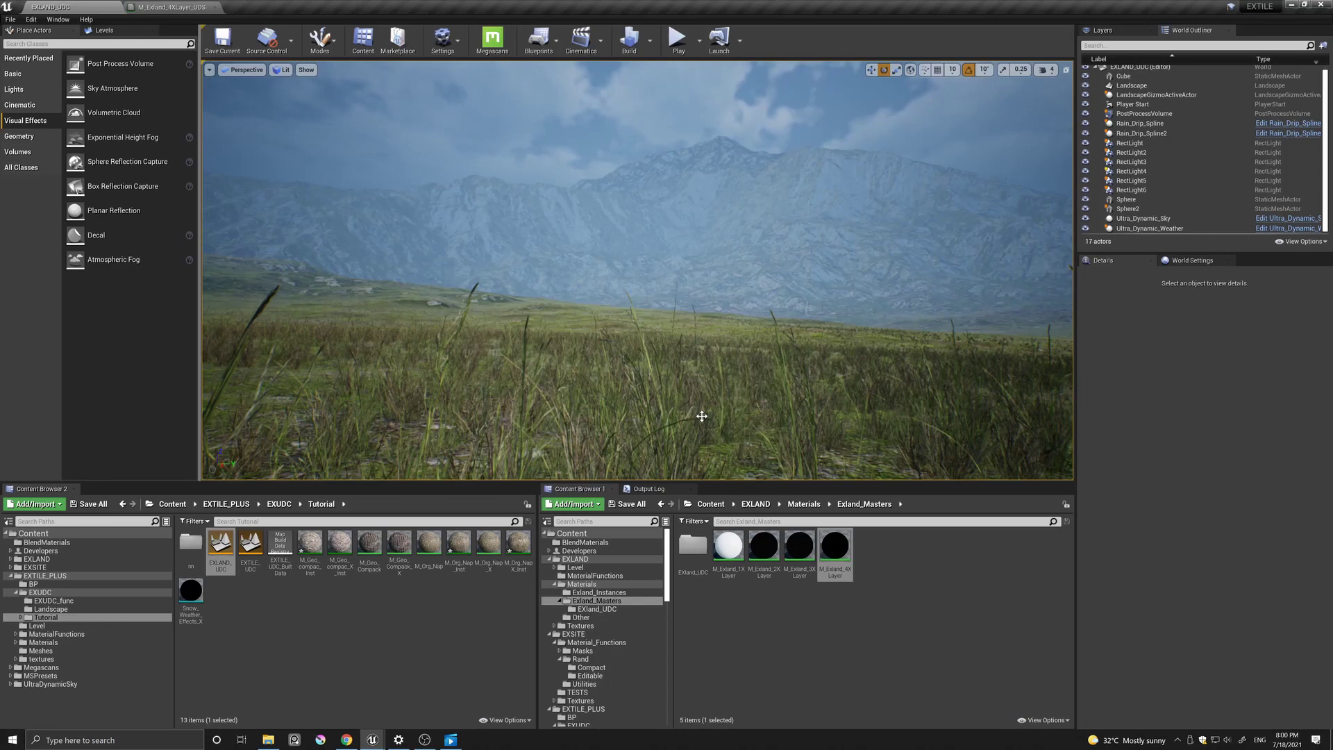
- Examine the grass-covered landscape and the mountains of the EXLAND_UDC level from several viewpoints
key(w)
right_drag(649, 304, 528, 300)
key(w)
key(w)
middle_drag(648, 279, 618, 314)
key(w)
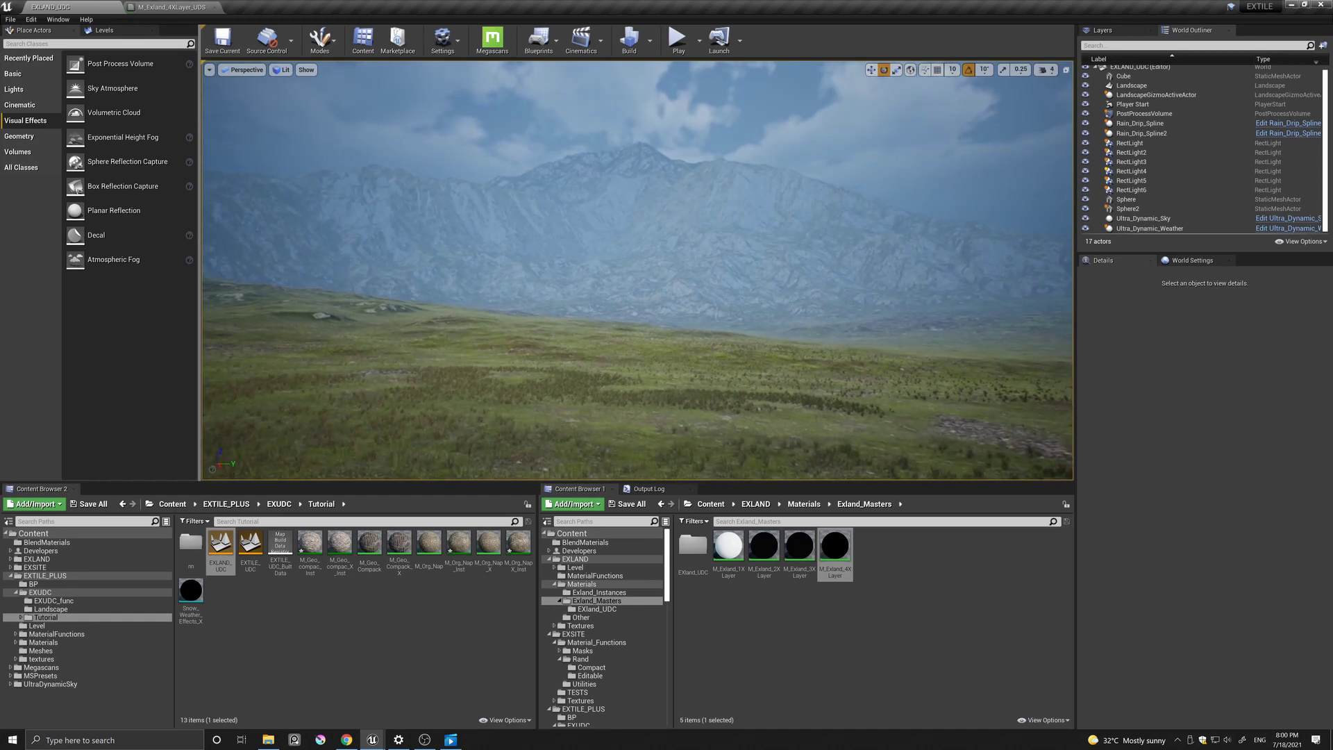
middle_drag(618, 325, 617, 314)
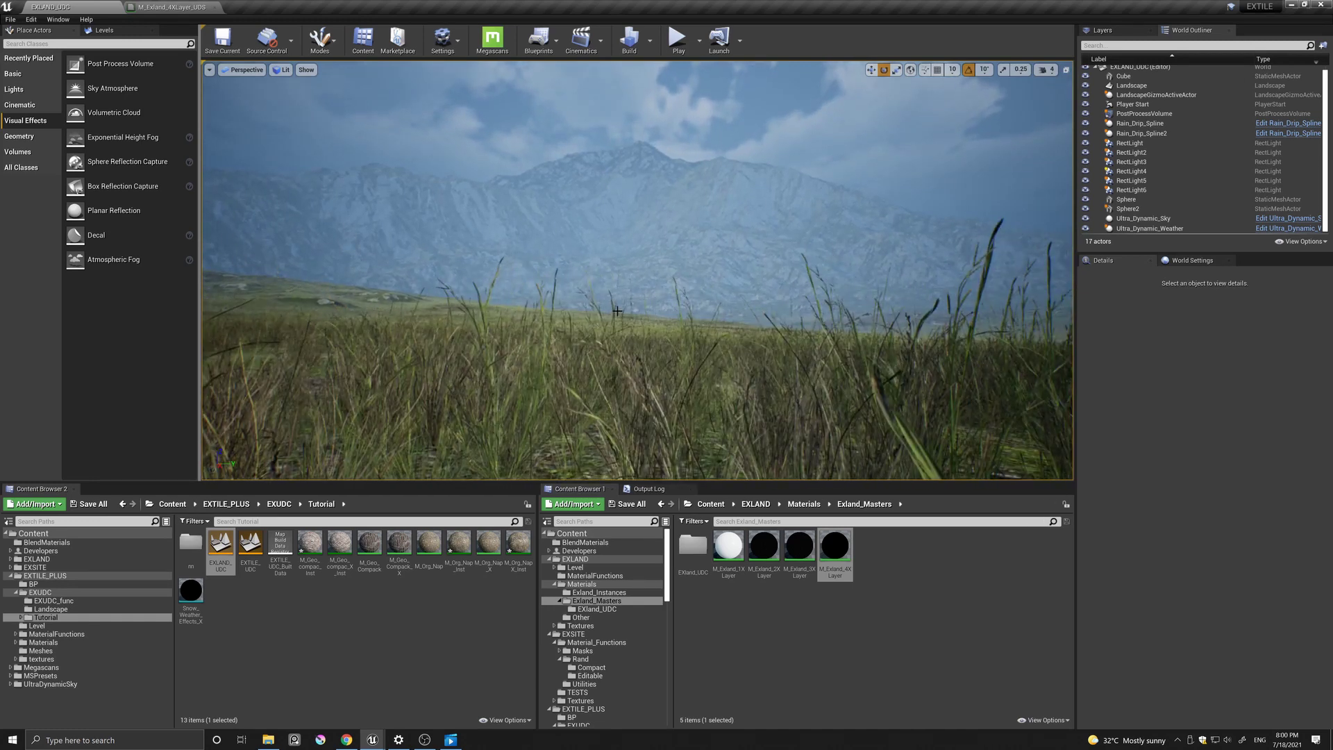
right_drag(614, 298, 621, 269)
key(e)
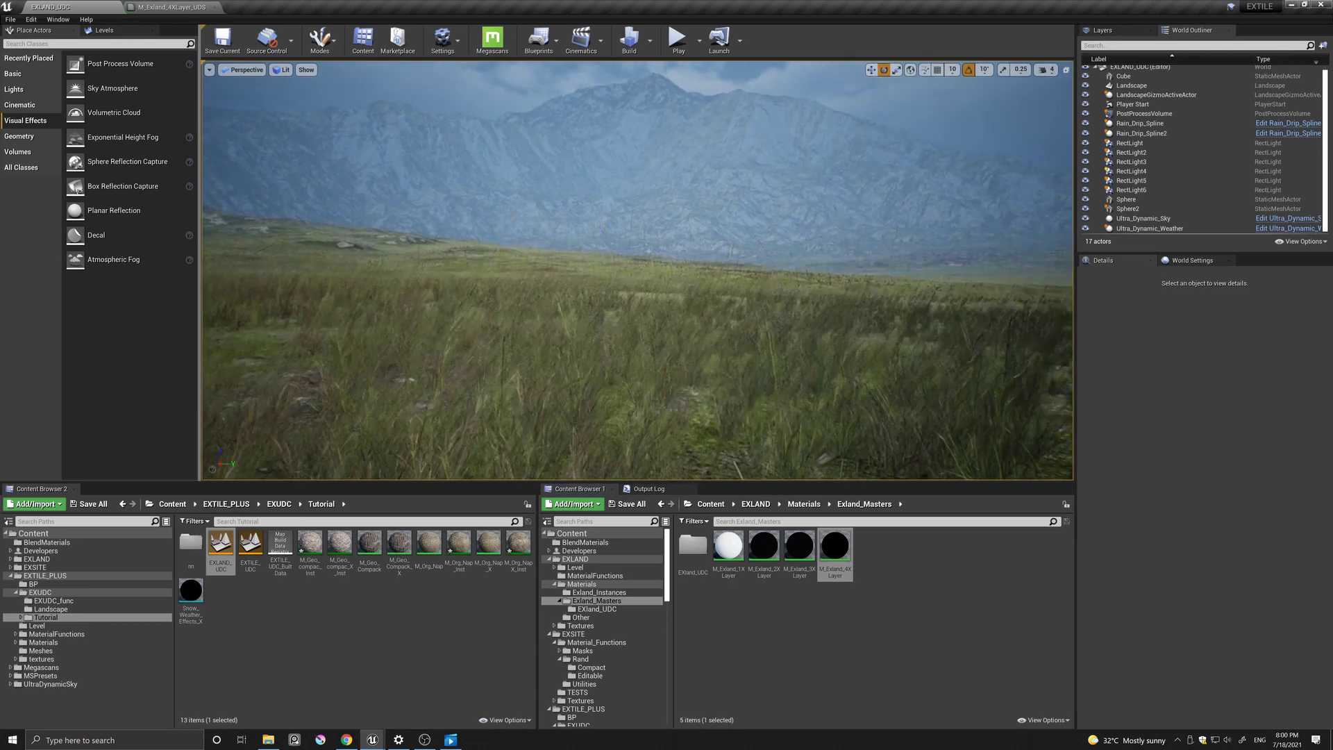
middle_drag(621, 280, 617, 271)
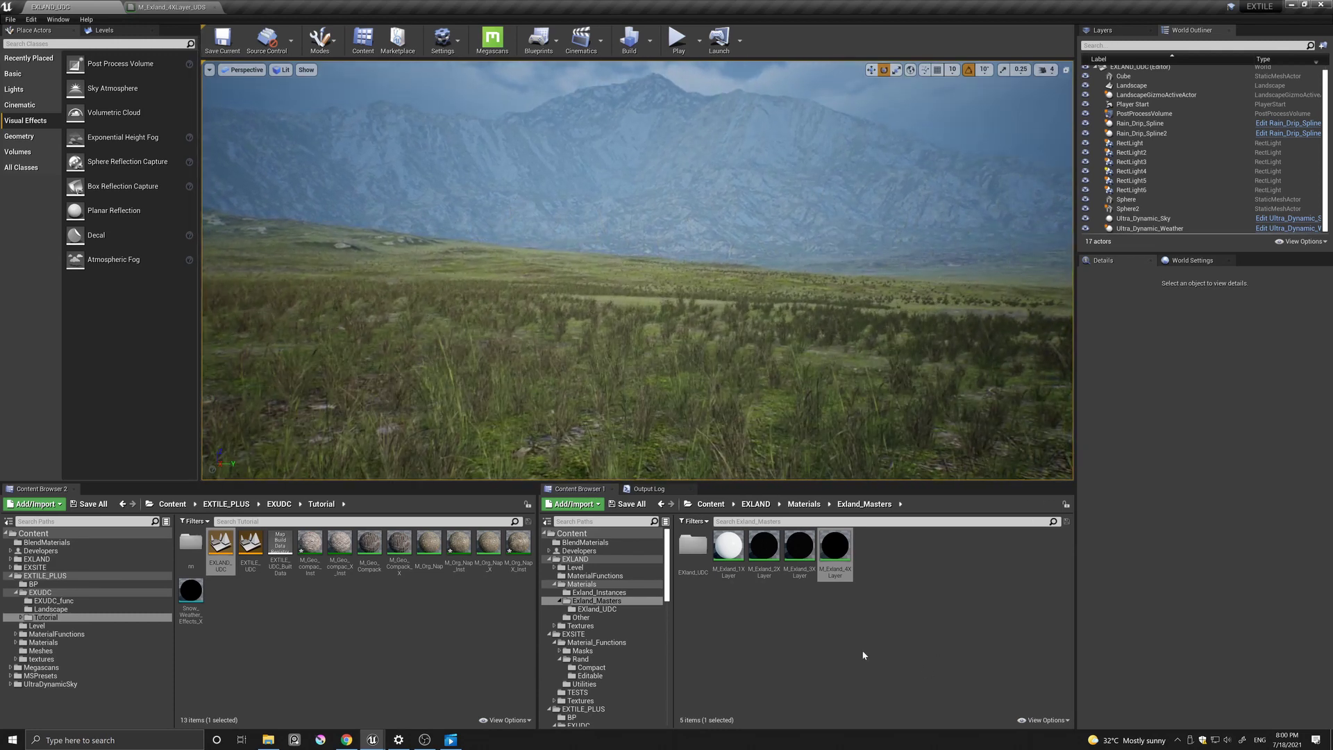
- Open the M_Exland_4XLayer master material and look over its node graph from the layer groups to the material output
click(836, 549)
double_click(835, 549)
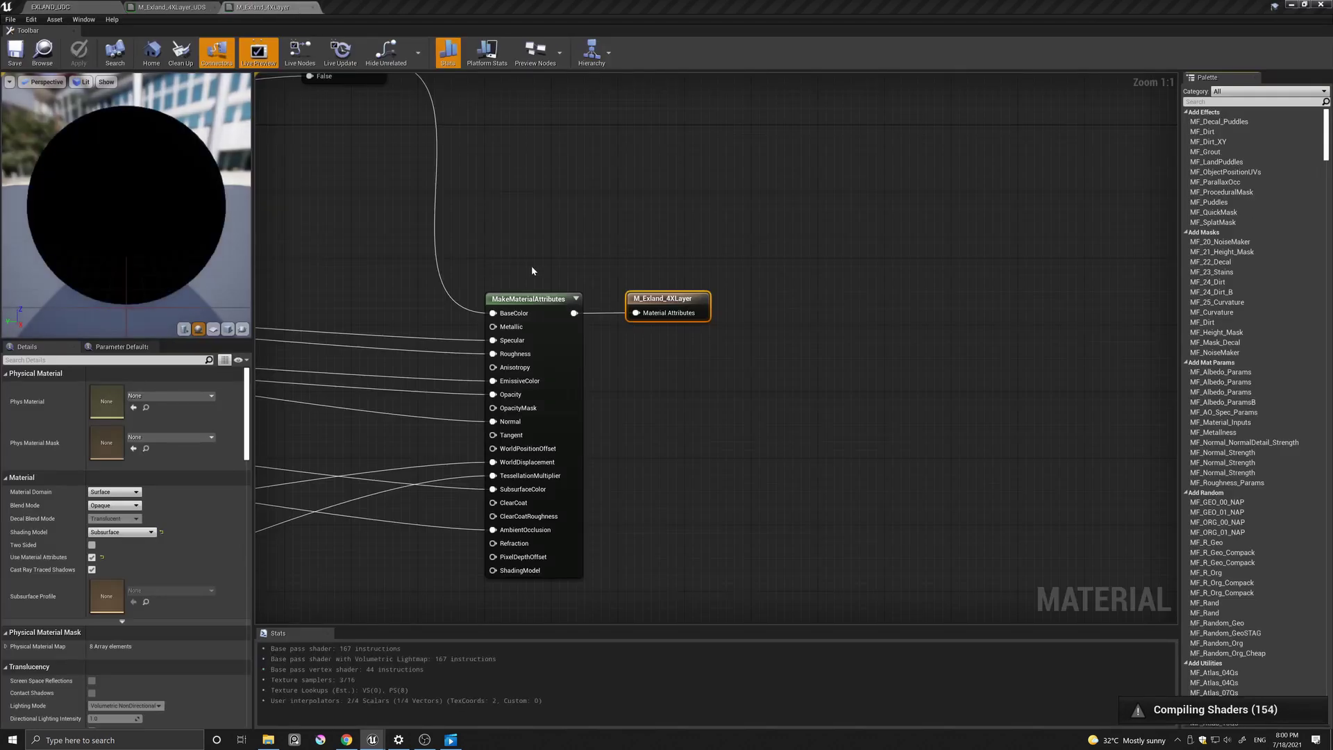
right_drag(423, 271, 875, 294)
scroll(633, 303, down, 5)
right_drag(490, 356, 726, 380)
scroll(726, 380, down, 5)
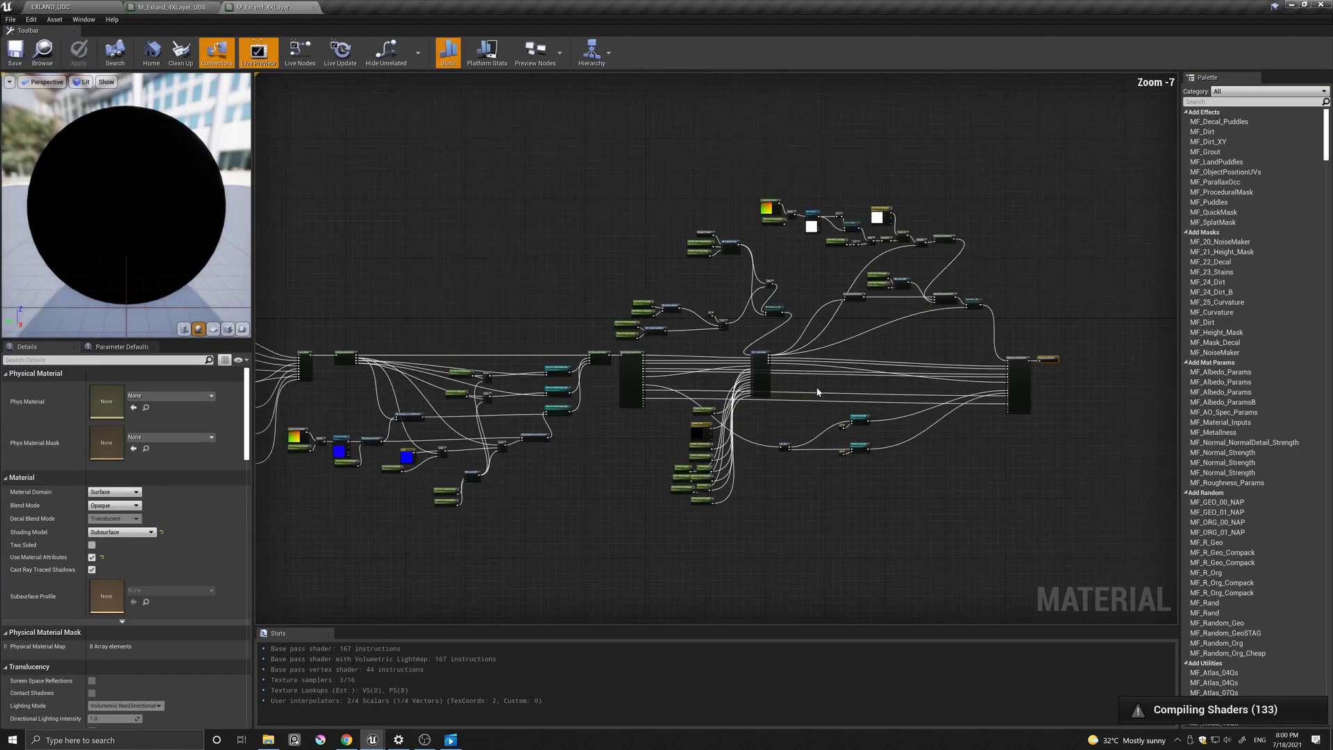
right_drag(713, 230, 618, 305)
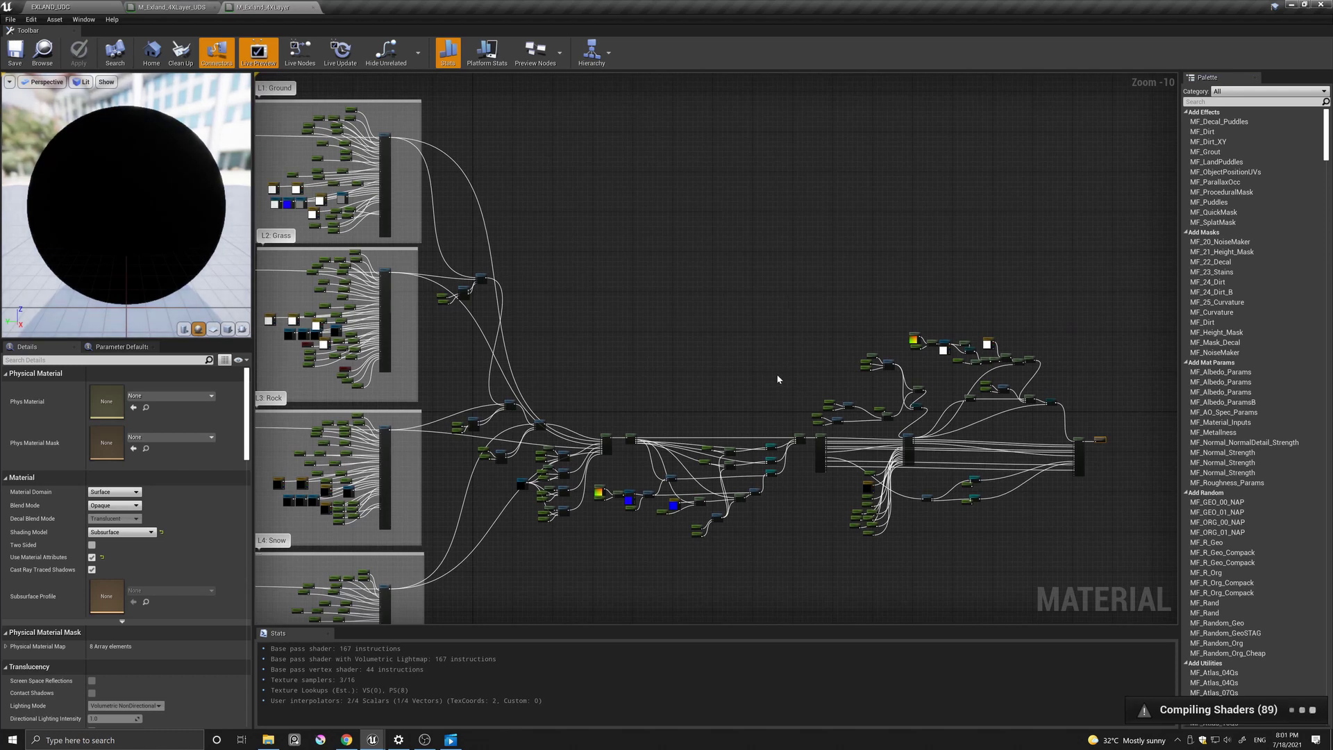
right_drag(781, 381, 707, 260)
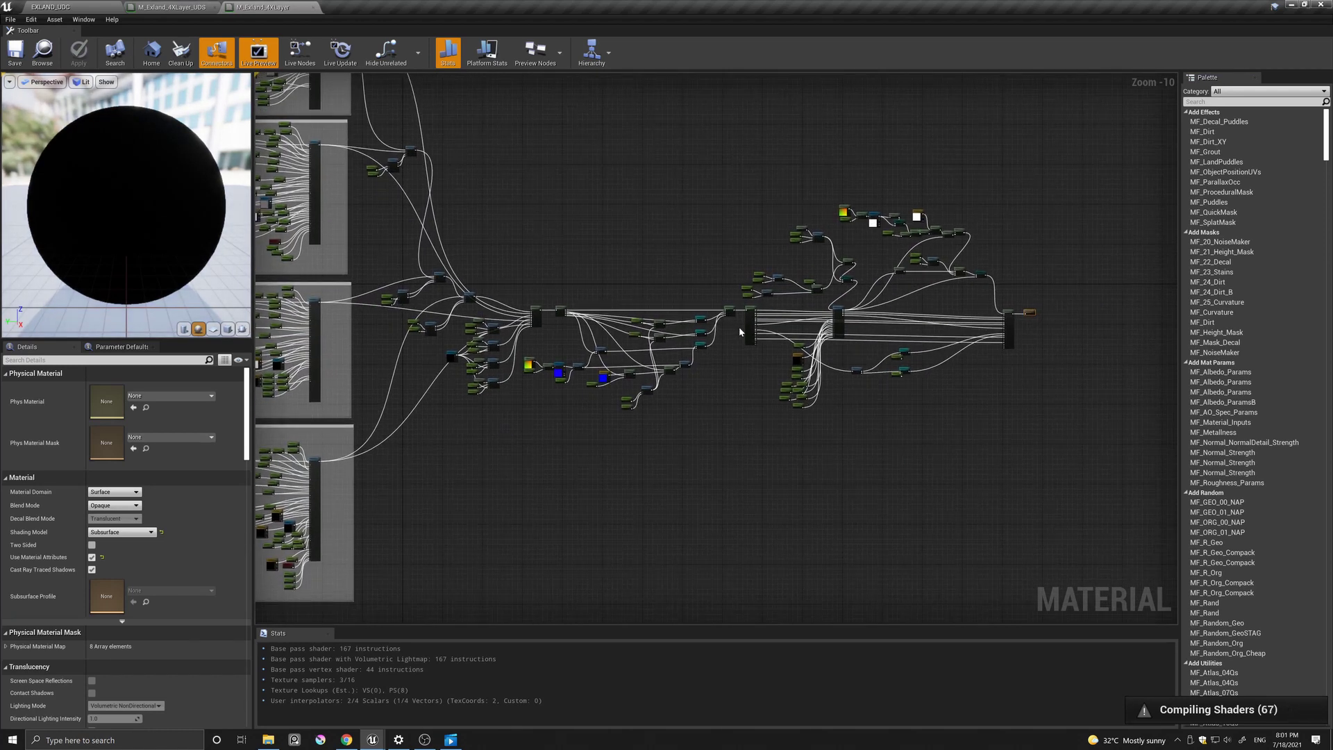
- Delete the puddle parameter nodes that feed the lower inputs of MF_LandPuddles
scroll(603, 328, up, 4)
right_drag(813, 347, 479, 346)
scroll(616, 347, up, 3)
scroll(617, 346, down, 1)
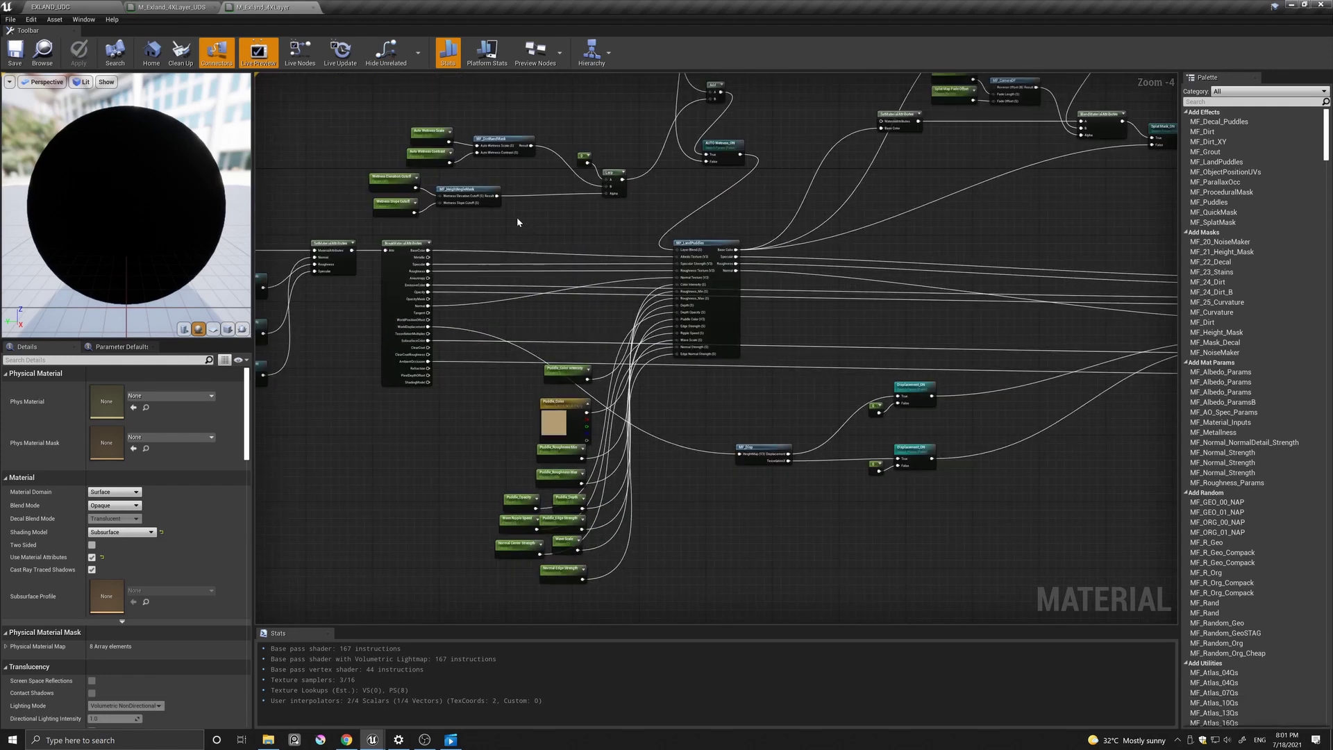
drag(501, 222, 628, 589)
key(Delete)
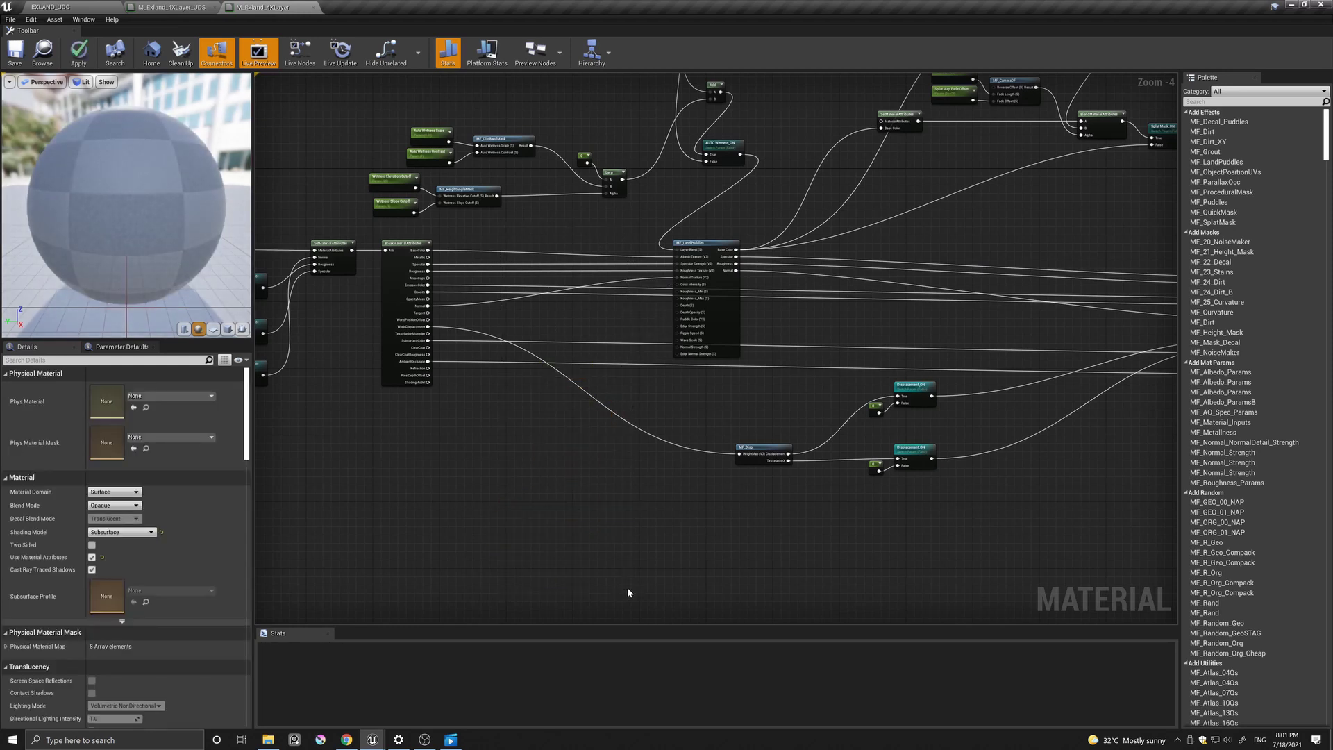
- Delete the auto wetness nodes and the puddle paint edge nodes that drive the MF_LandPuddles layer blend
right_drag(529, 351, 578, 485)
drag(405, 258, 765, 340)
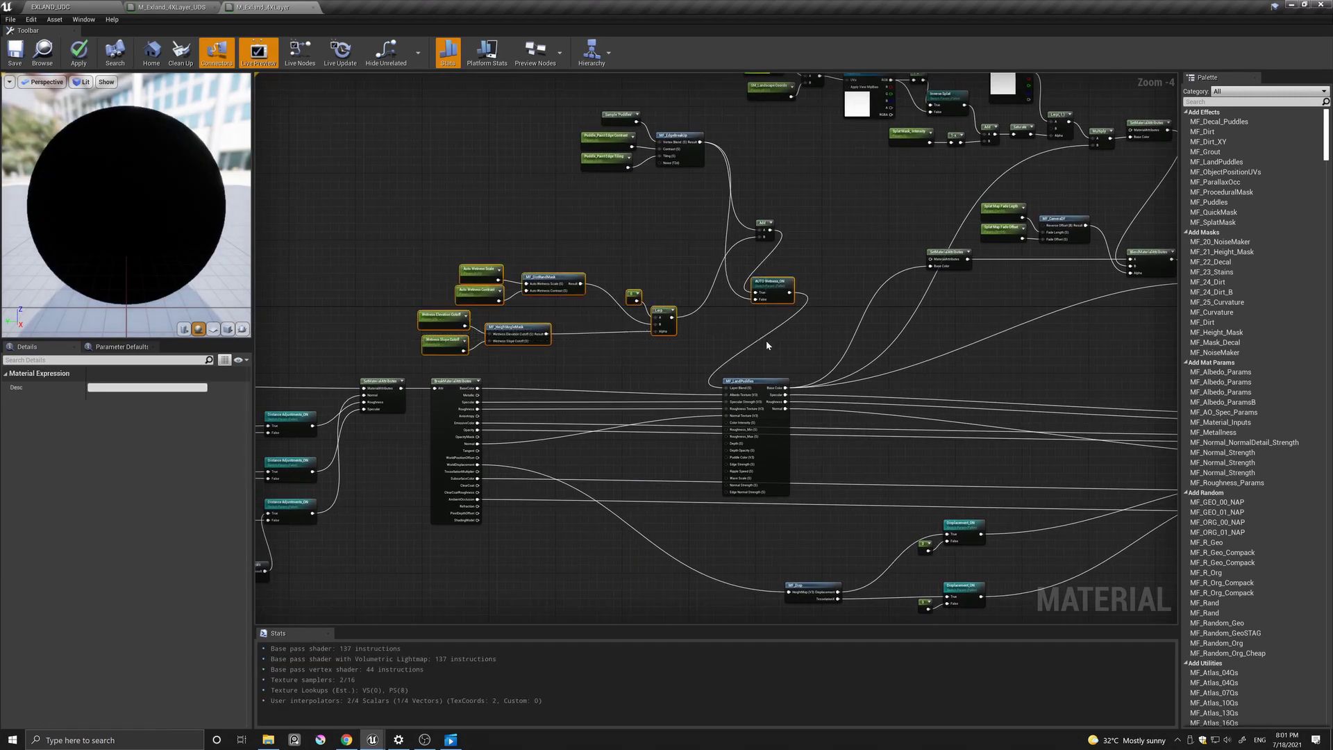
key(Delete)
drag(584, 116, 741, 212)
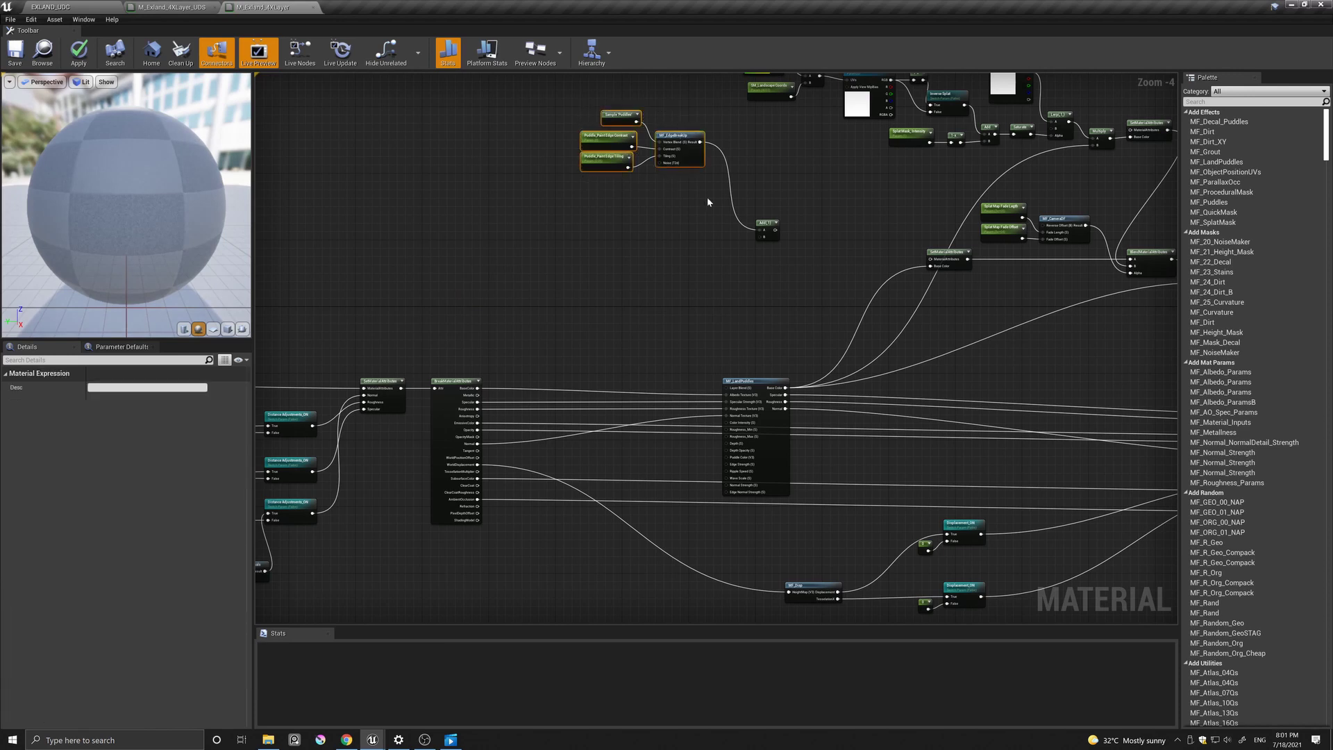
key(Delete)
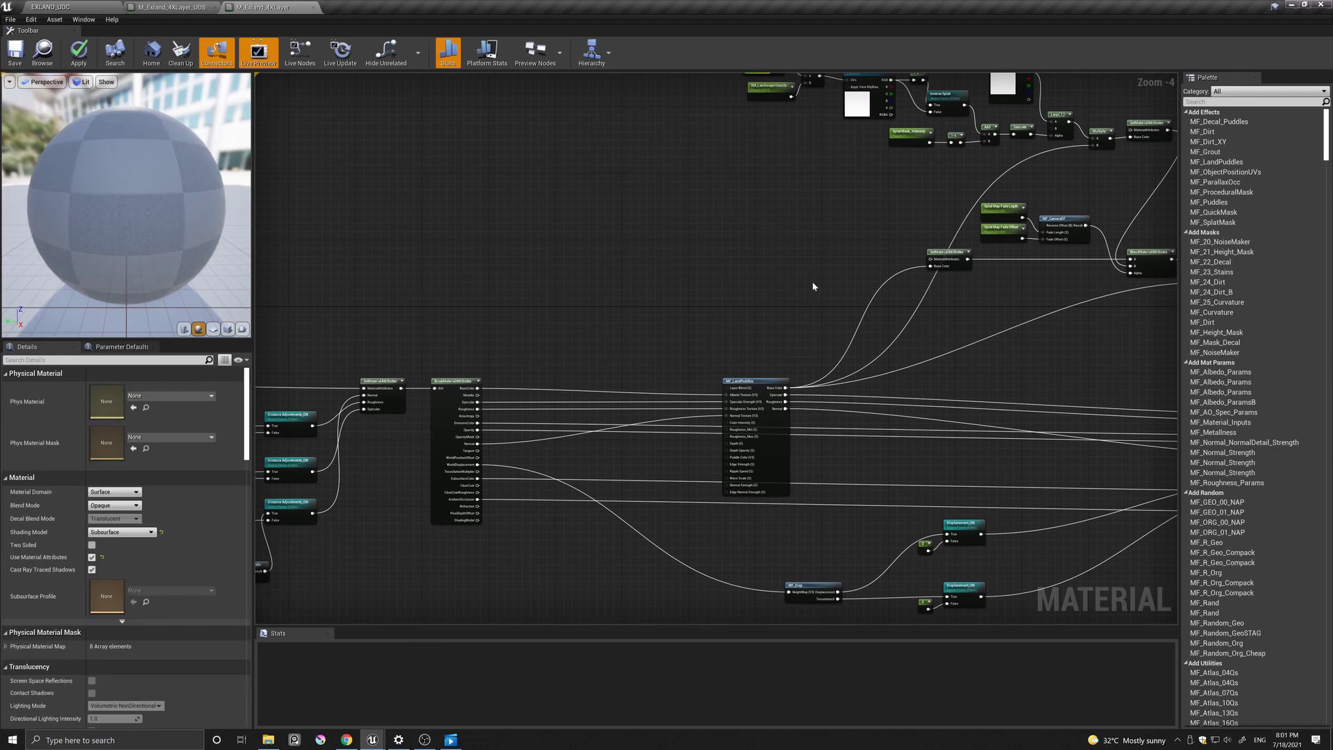
- Delete the displacement function, its two displacement switches and their constants below MF_LandPuddles
right_drag(805, 294, 642, 184)
right_drag(635, 402, 780, 446)
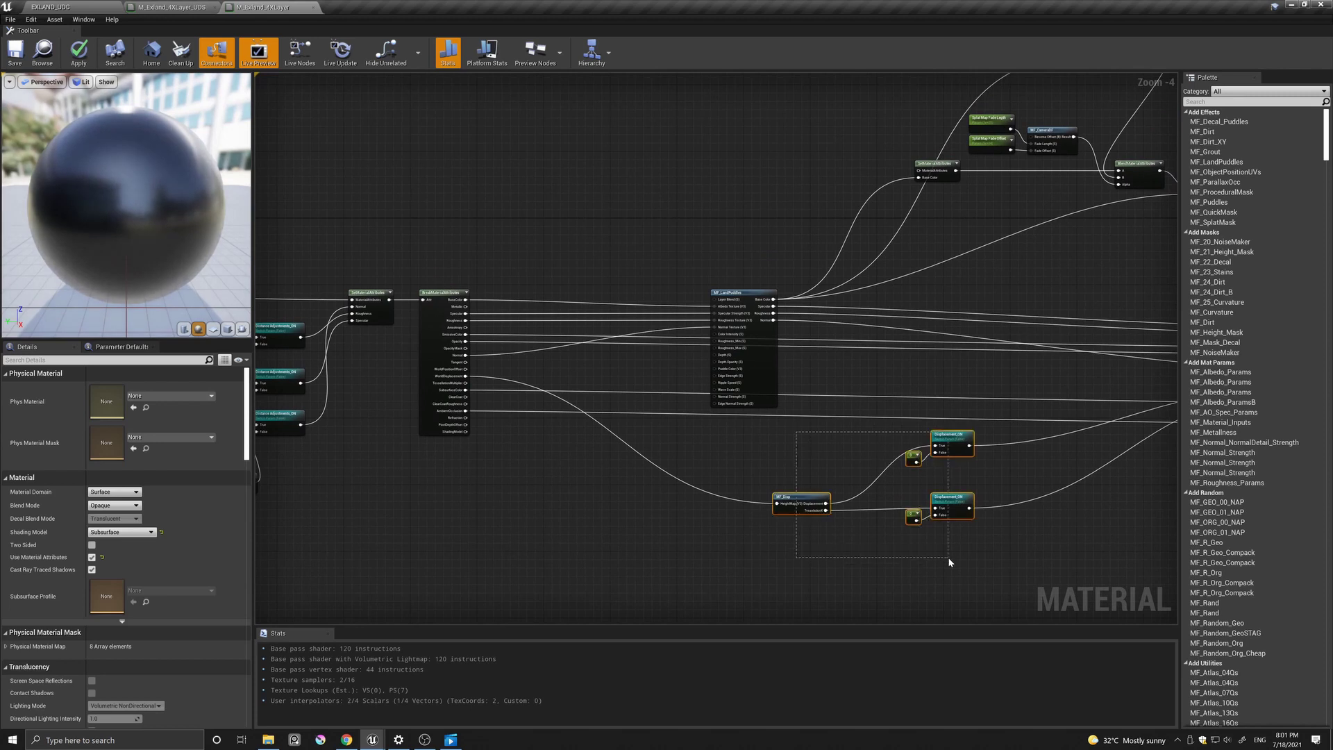
drag(950, 557, 951, 556)
key(Delete)
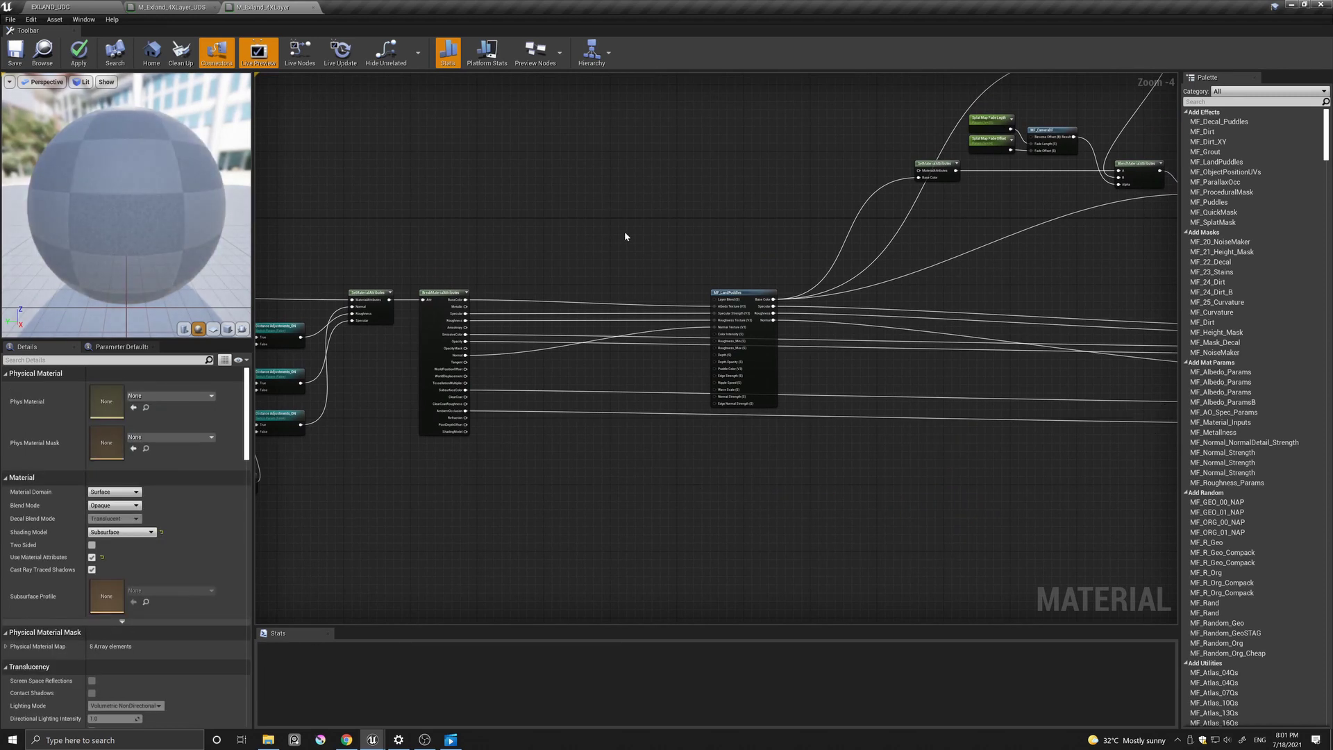
- Add a Dynamic_Landscape_Weather_Effects function from the Weather category and place it just above MF_LandPuddles
right_click(625, 237)
text(weather)
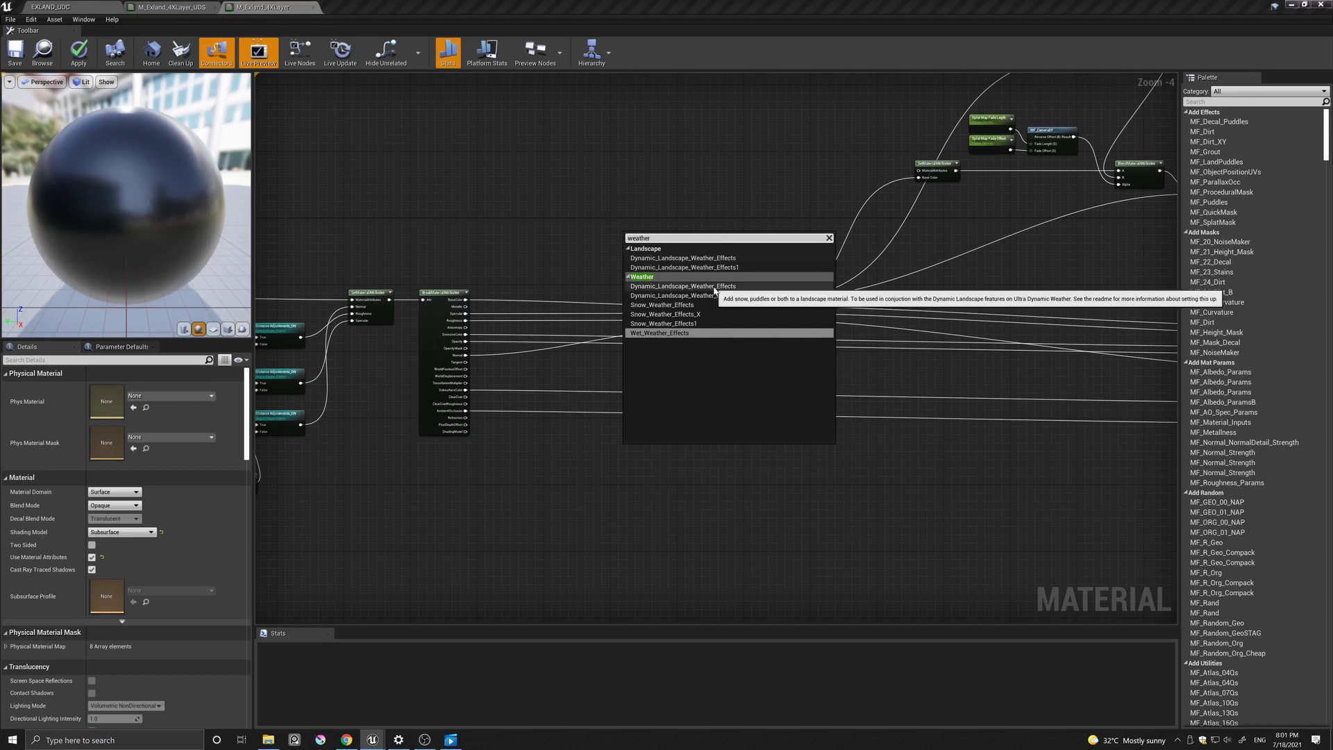
click(684, 286)
drag(665, 236, 734, 221)
scroll(802, 307, up, 2)
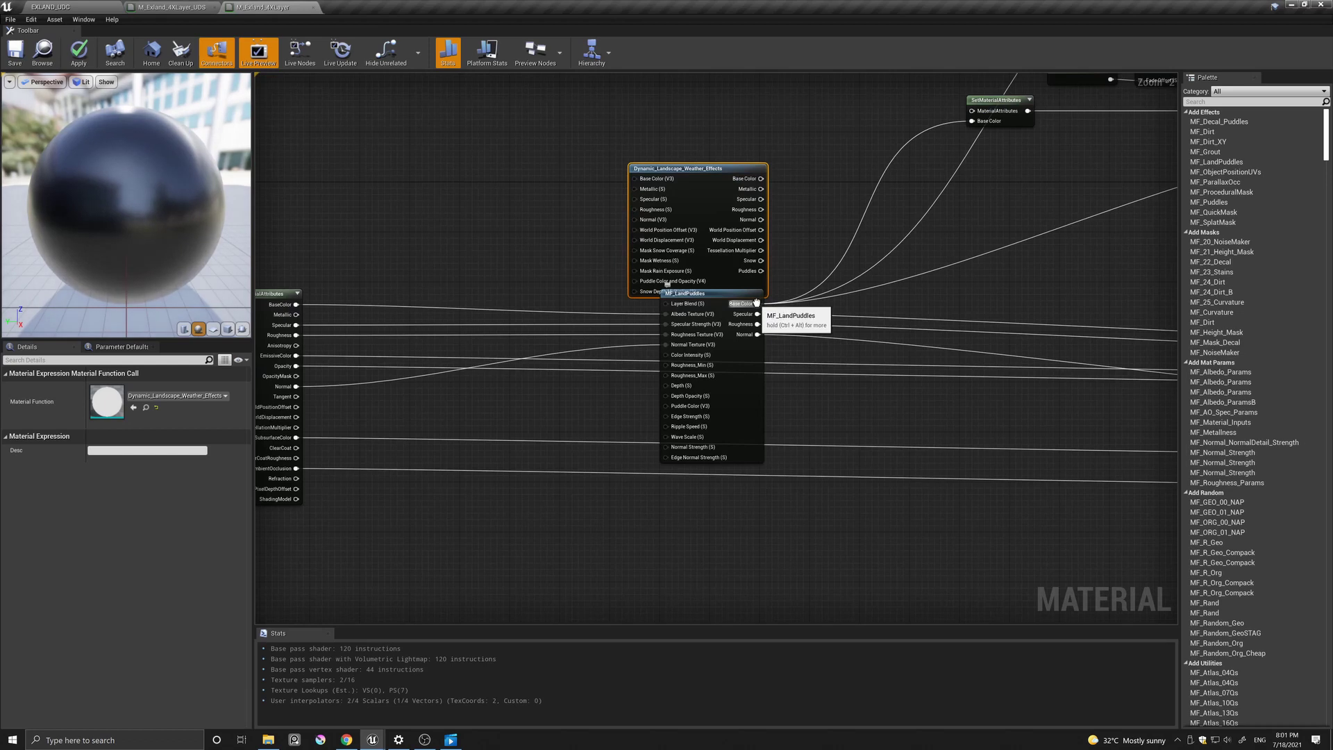
- Transfer the Base Color, Specular, Roughness and Normal output connections from MF_LandPuddles to Dynamic_Landscape_Weather_Effects
ctrl+drag(758, 304, 762, 179)
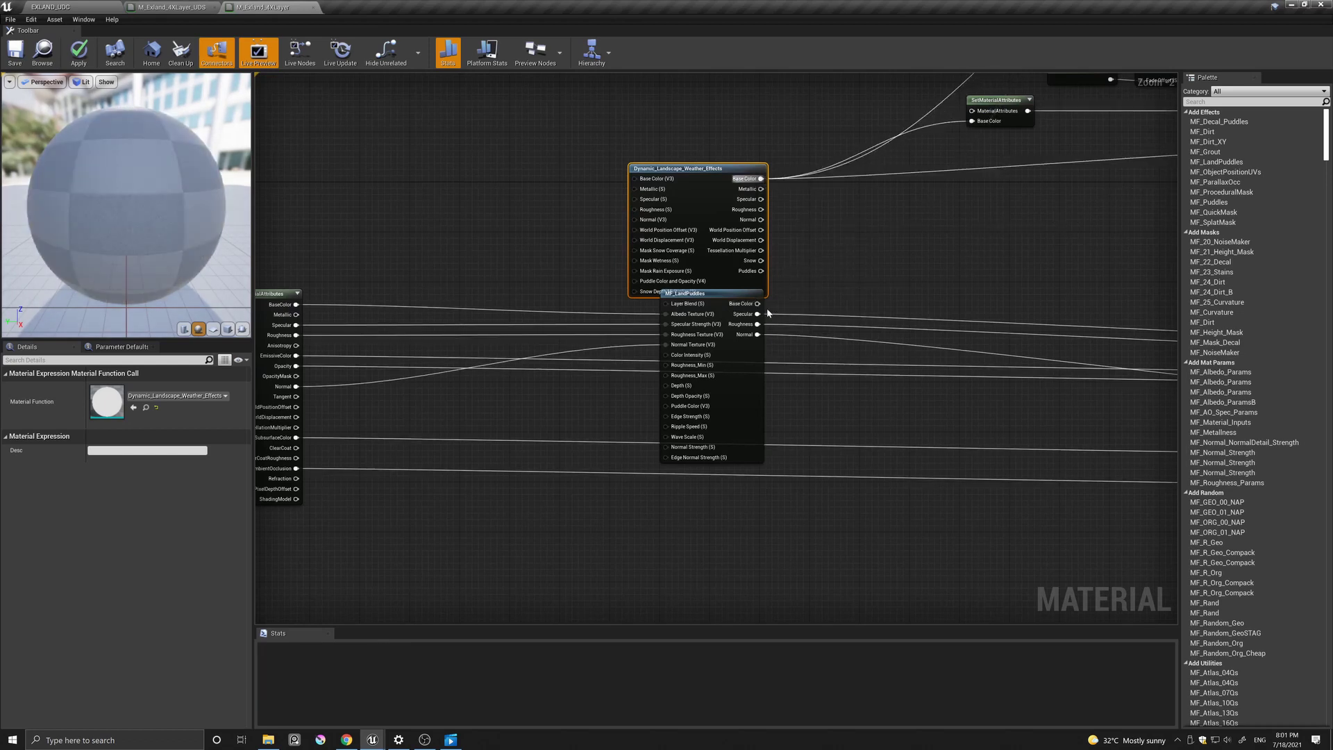
ctrl+drag(756, 314, 761, 199)
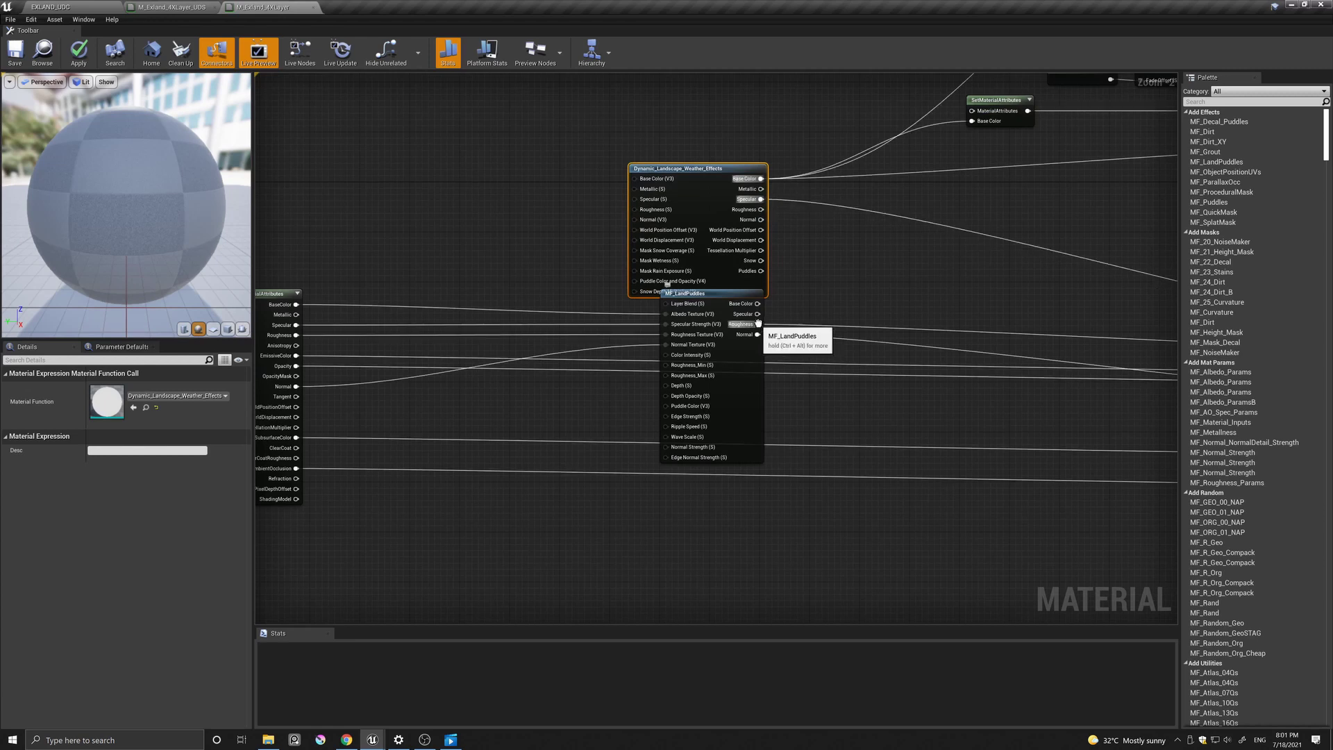
ctrl+drag(758, 324, 761, 209)
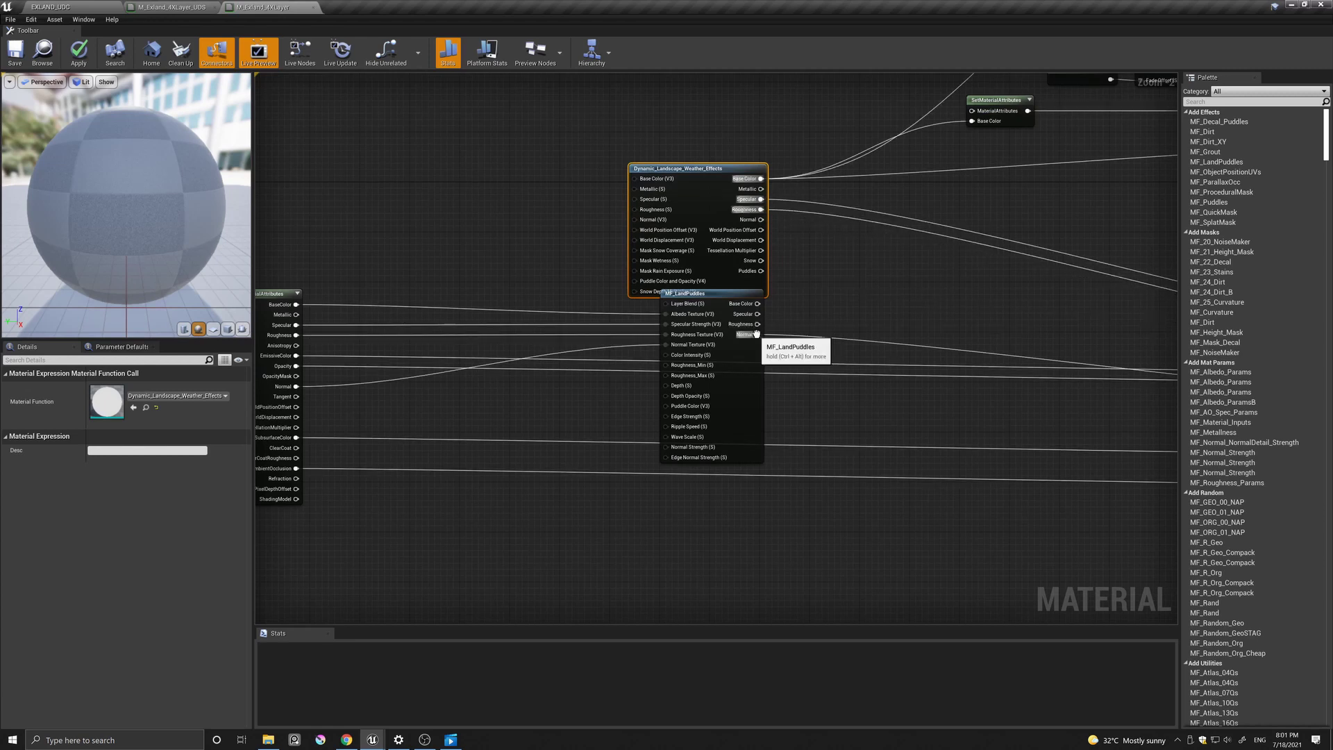
ctrl+drag(757, 334, 761, 220)
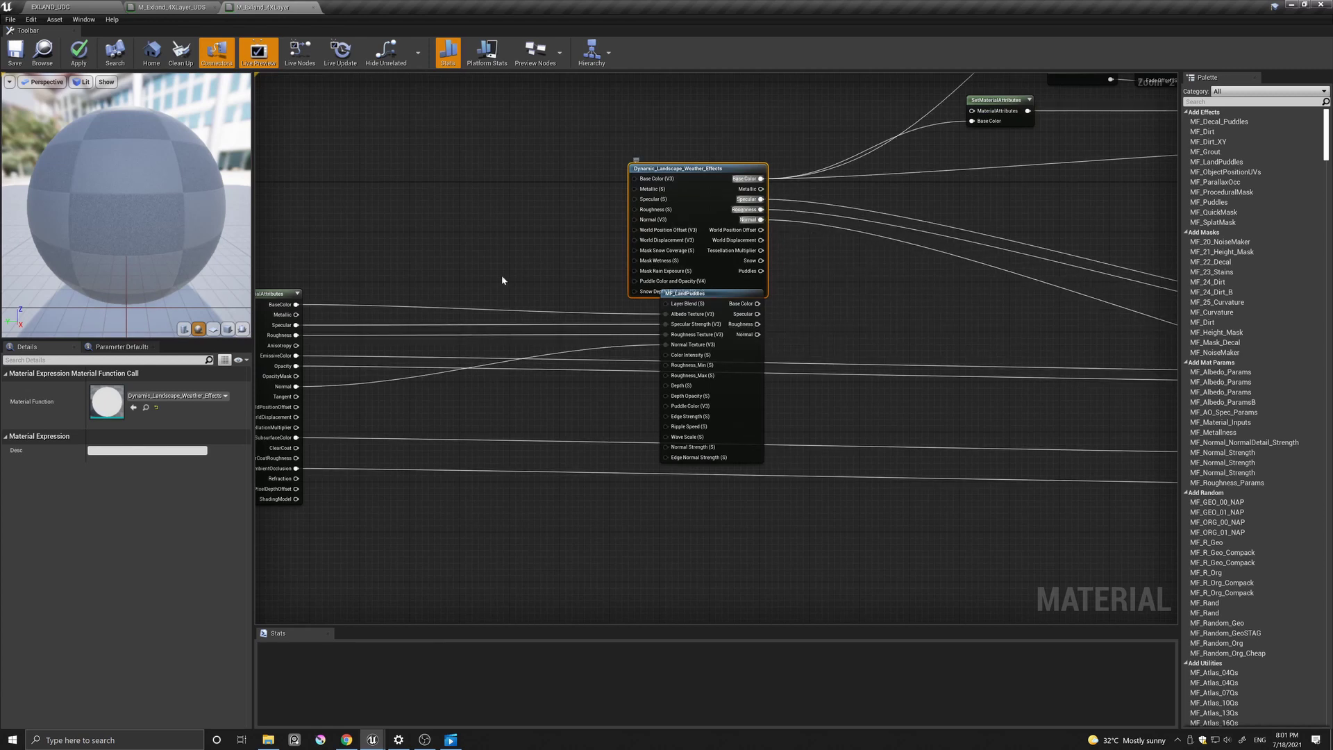
- Connect BaseColor, Specular, Roughness and Normal of BreakMaterialAttributes to the matching Dynamic_Landscape_Weather_Effects inputs
right_drag(493, 275, 682, 286)
drag(485, 315, 830, 192)
drag(485, 335, 824, 210)
drag(485, 346, 824, 220)
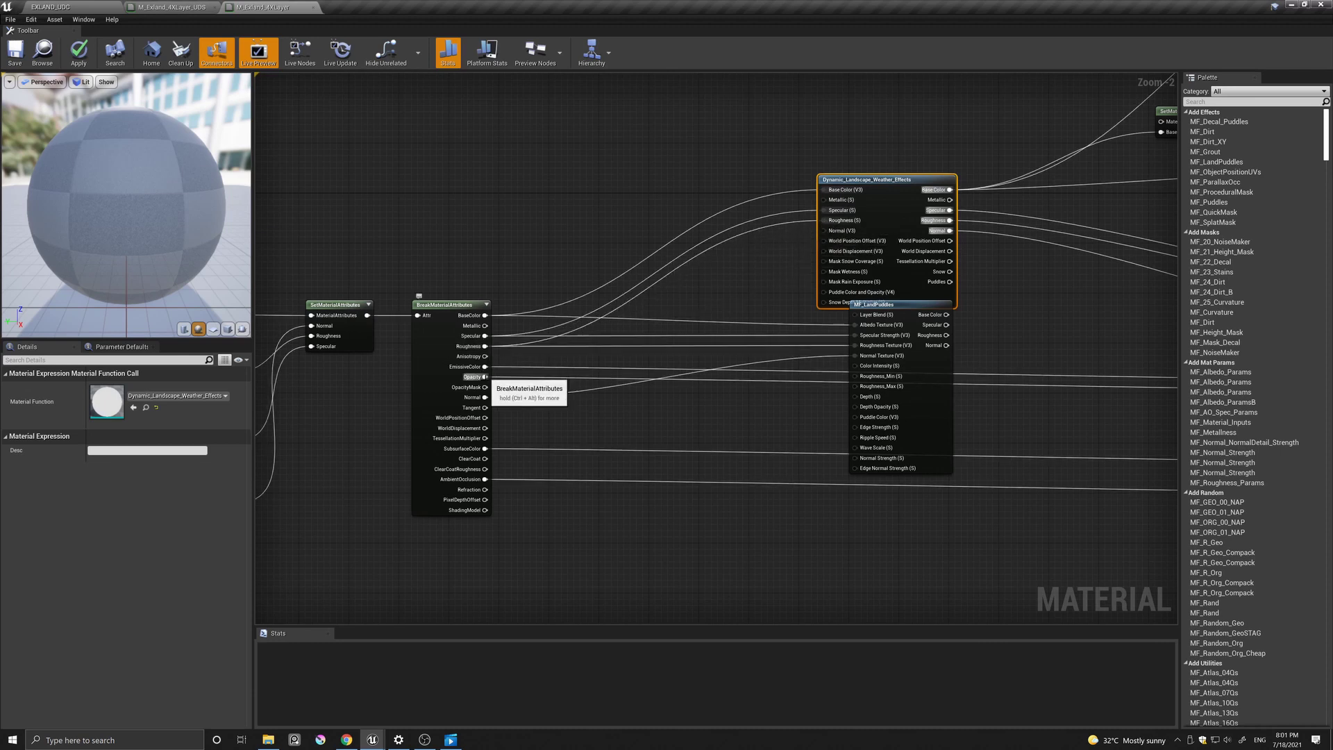
drag(485, 398, 827, 231)
- Delete the MF_LandPuddles node and move Dynamic_Landscape_Weather_Effects down in line with BreakMaterialAttributes
drag(910, 297, 796, 377)
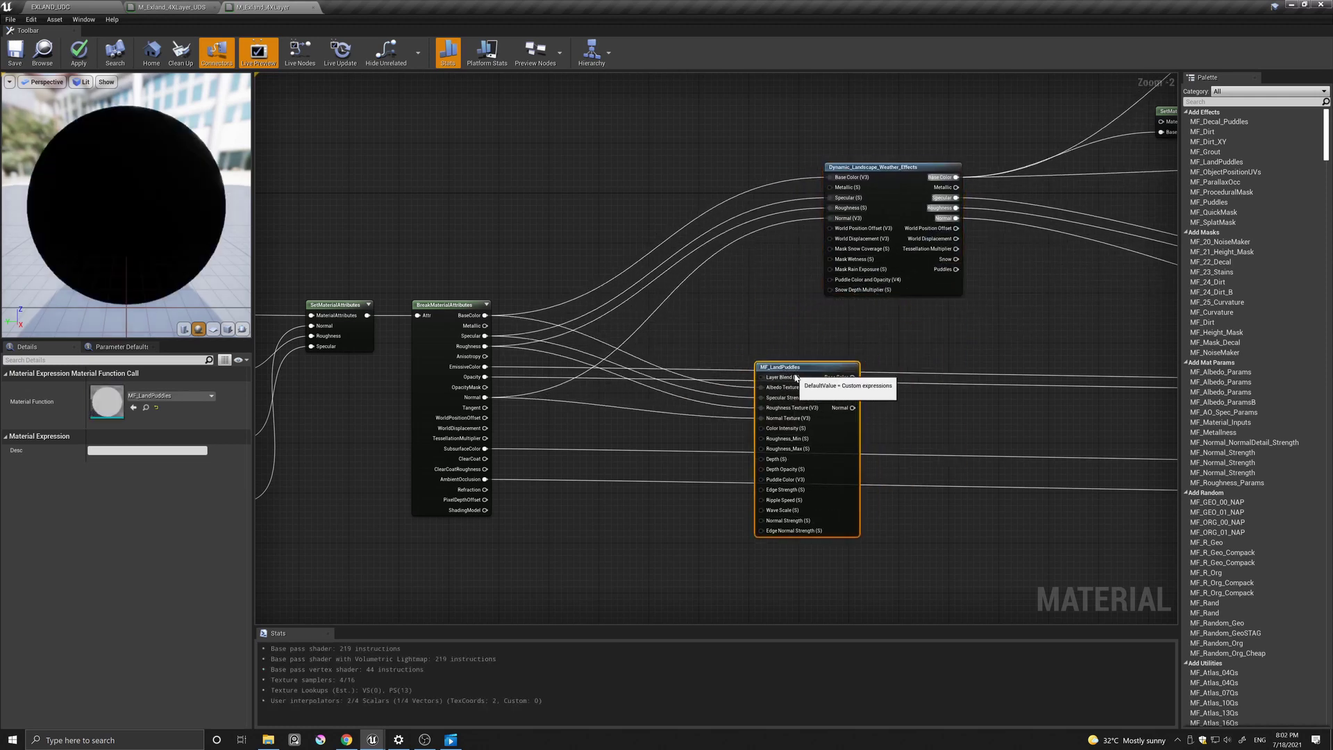
key(Delete)
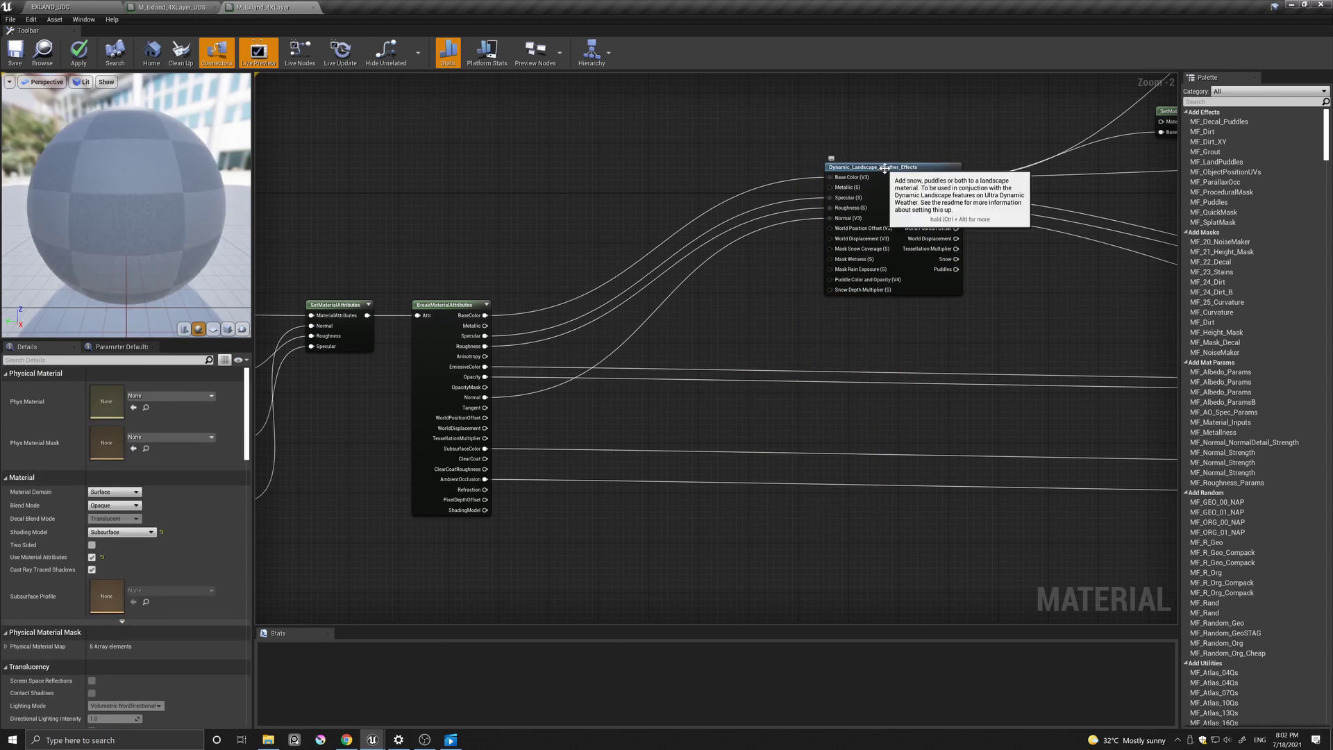
drag(842, 217, 829, 315)
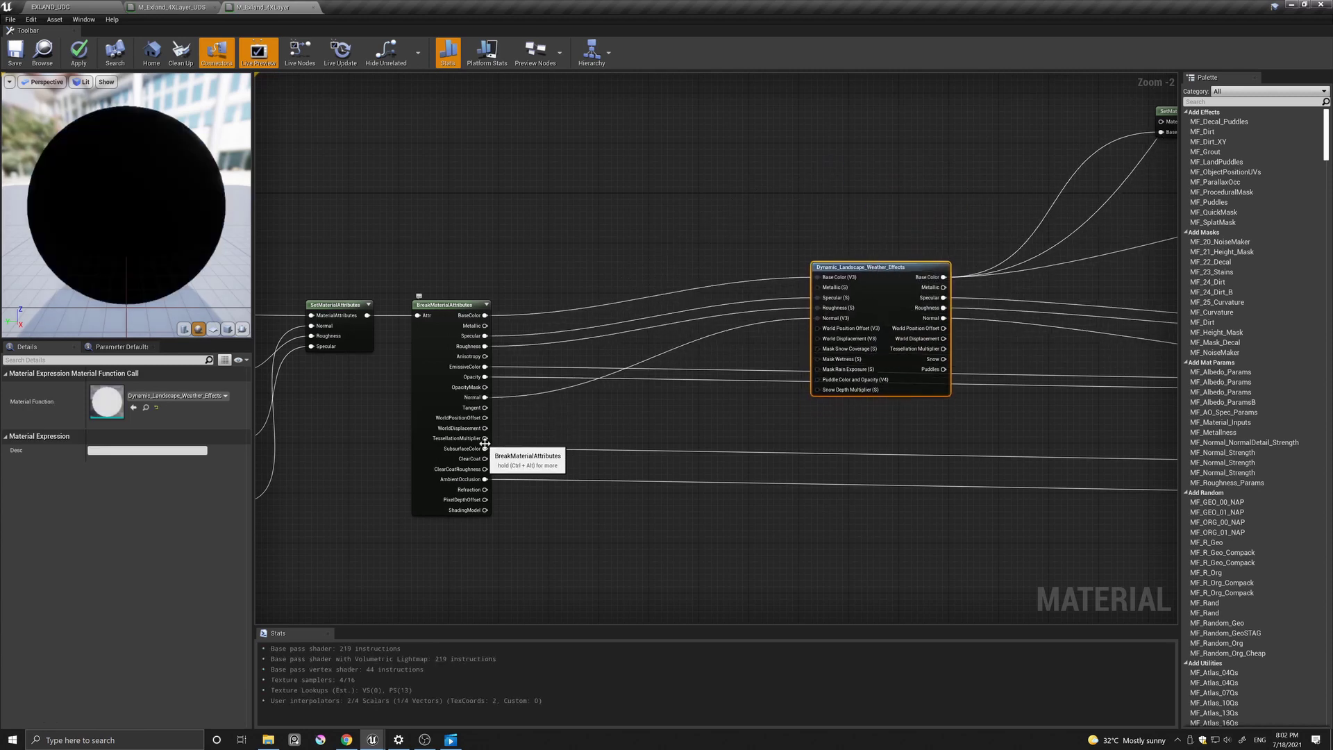
- Connect WorldPositionOffset and WorldDisplacement of BreakMaterialAttributes to the matching Dynamic_Landscape_Weather_Effects inputs
drag(485, 418, 817, 328)
drag(485, 428, 827, 342)
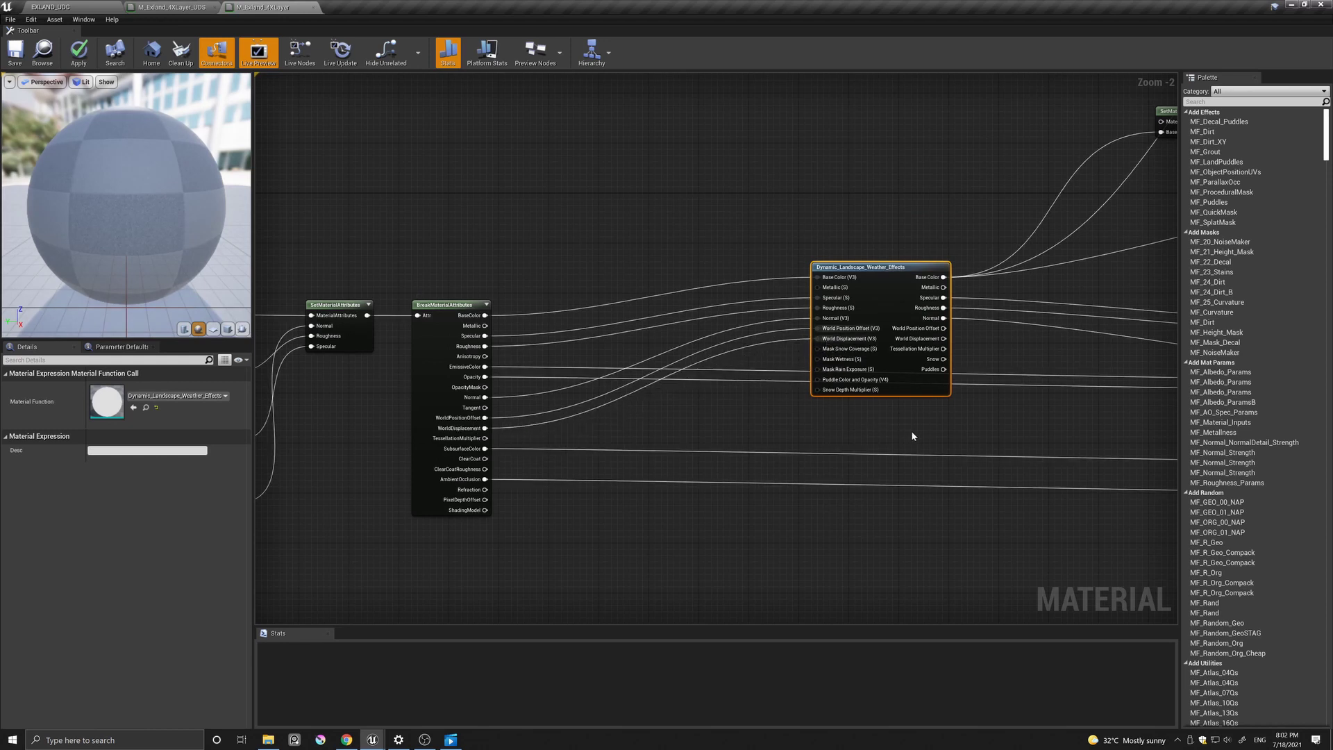
- Connect World Position Offset, World Displacement and Tessellation Multiplier of Dynamic_Landscape_Weather_Effects to the matching MakeMaterialAttributes inputs and reposition the weather node
right_drag(913, 436, 508, 393)
scroll(631, 361, down, 1)
right_drag(631, 361, 404, 375)
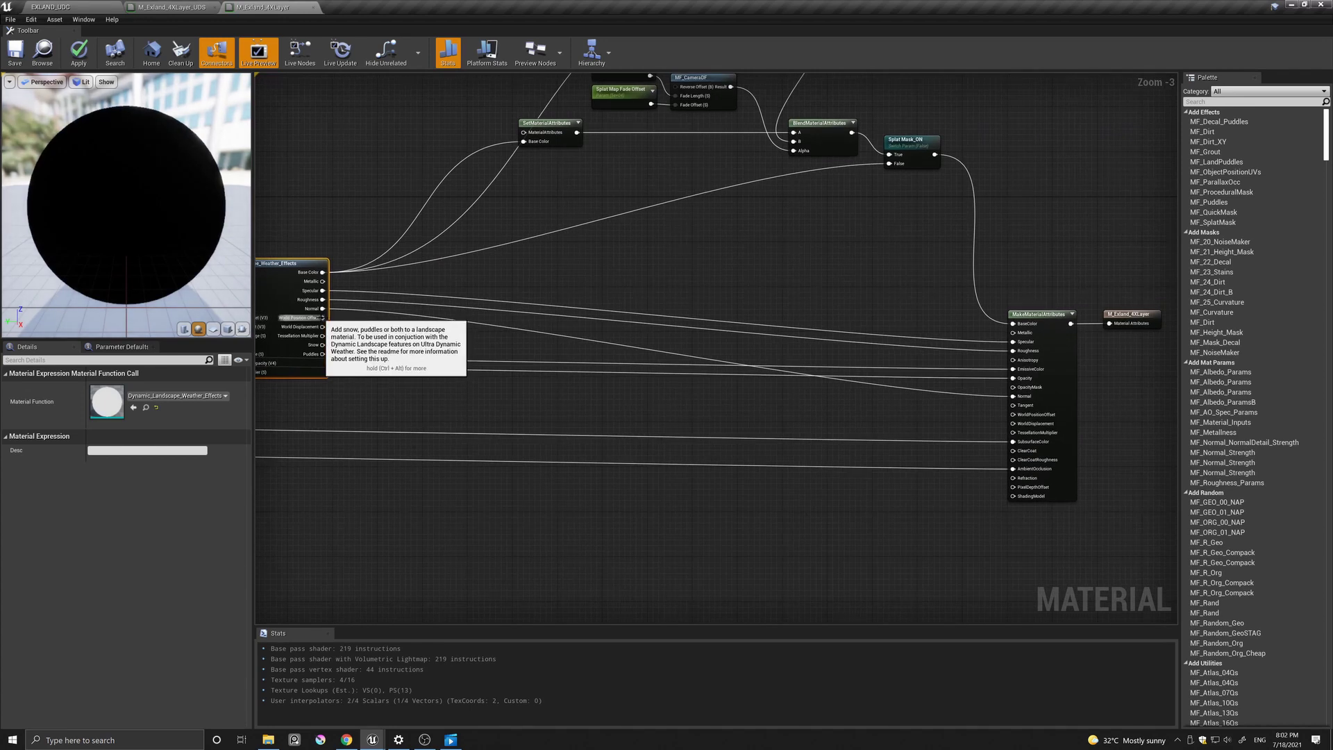
drag(323, 317, 1014, 415)
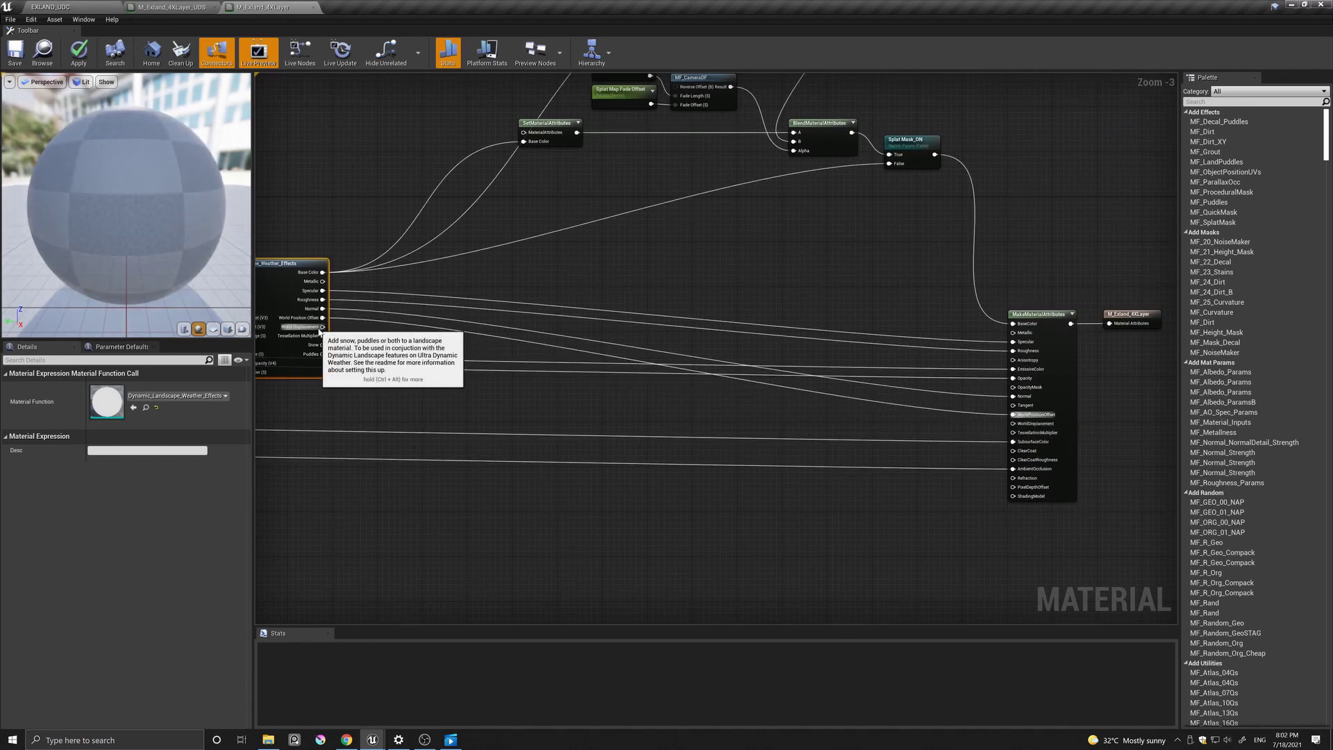
drag(322, 326, 1015, 424)
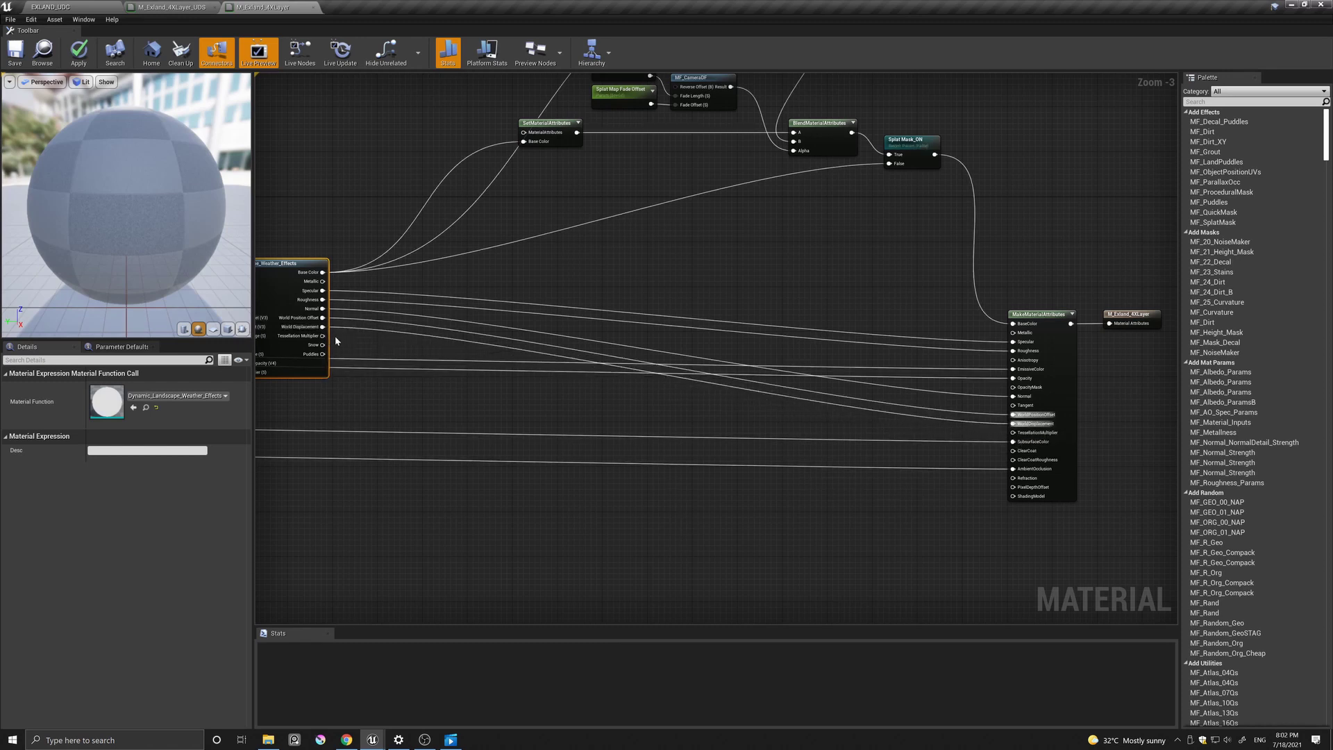
drag(326, 335, 1026, 435)
right_drag(484, 417, 852, 455)
drag(620, 305, 680, 384)
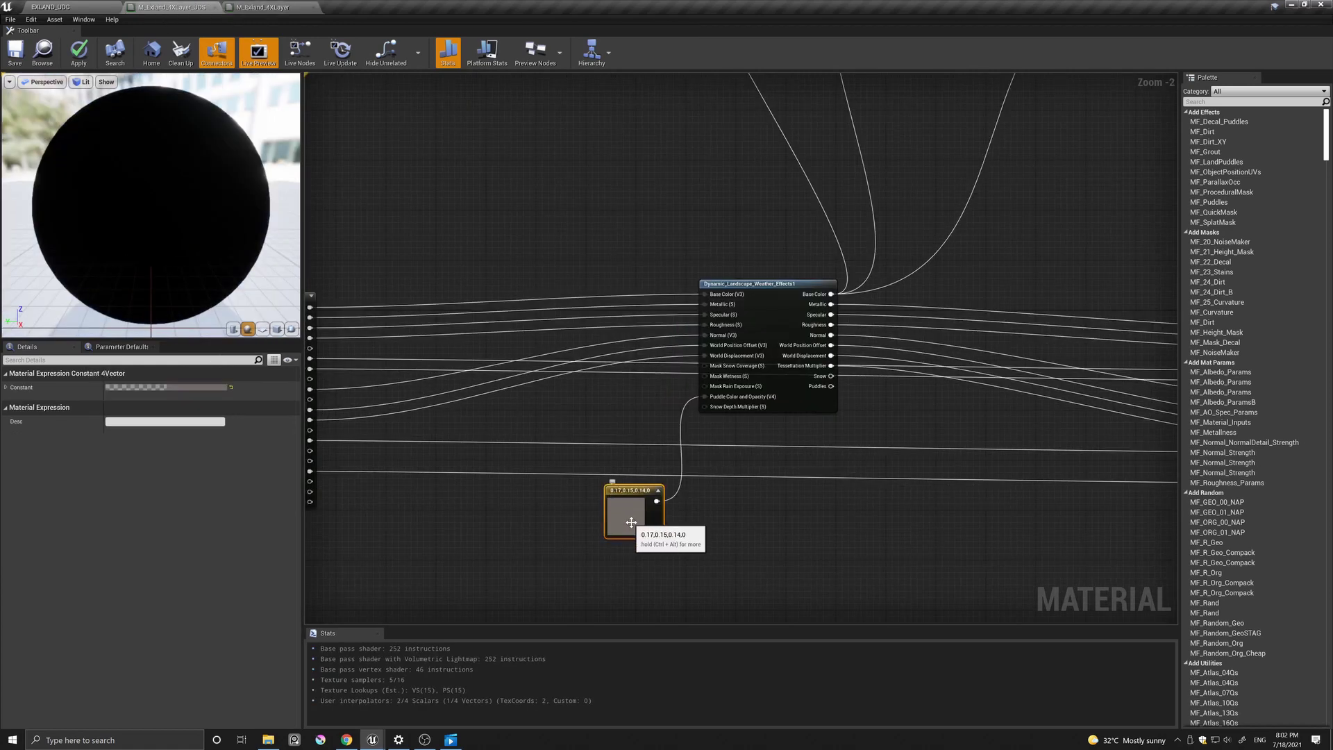
- Paste the 0.17,0.15,0.14,0 constant from M_Exland_4XLayer_UDS into M_Exland_4XLayer and connect it to Puddle Color and Opacity
click(258, 8)
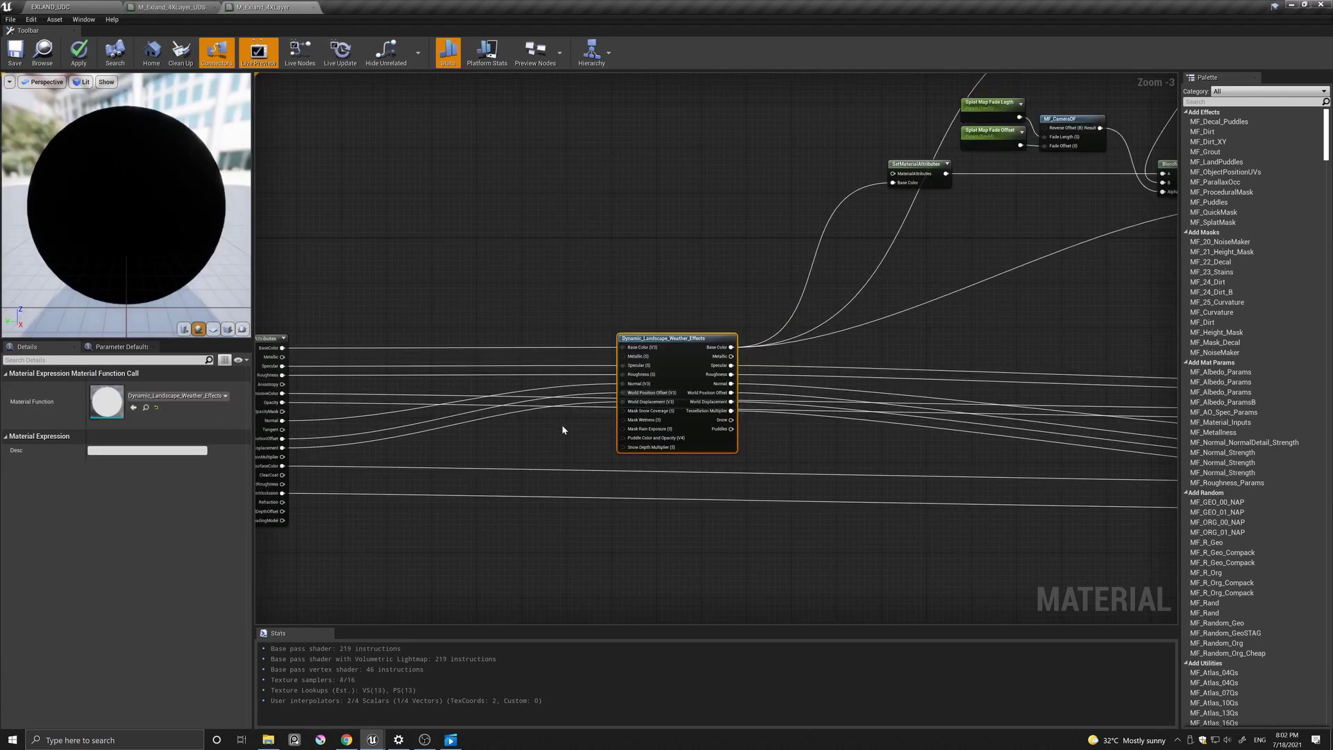
right_drag(559, 439, 625, 443)
key(ctrl+v)
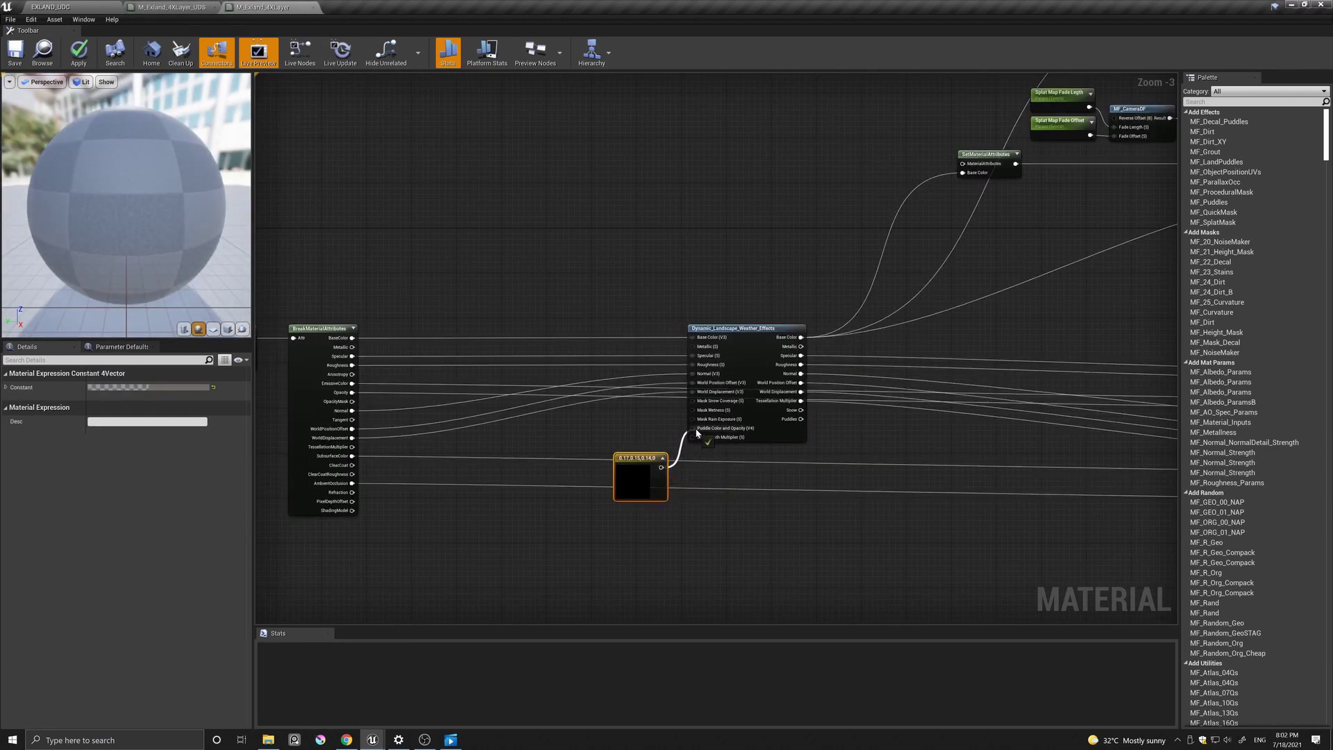
drag(696, 433, 697, 432)
scroll(656, 249, down, 1)
scroll(595, 227, down, 1)
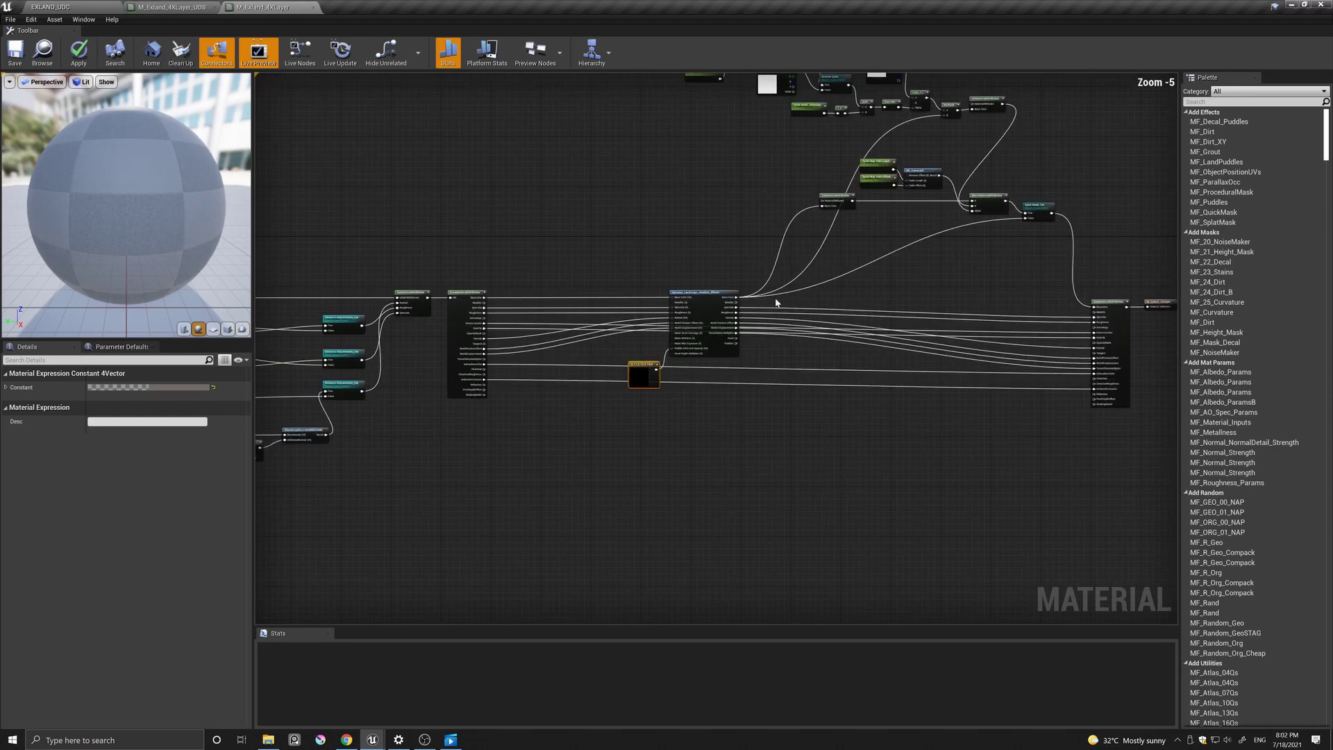
right_drag(818, 301, 767, 395)
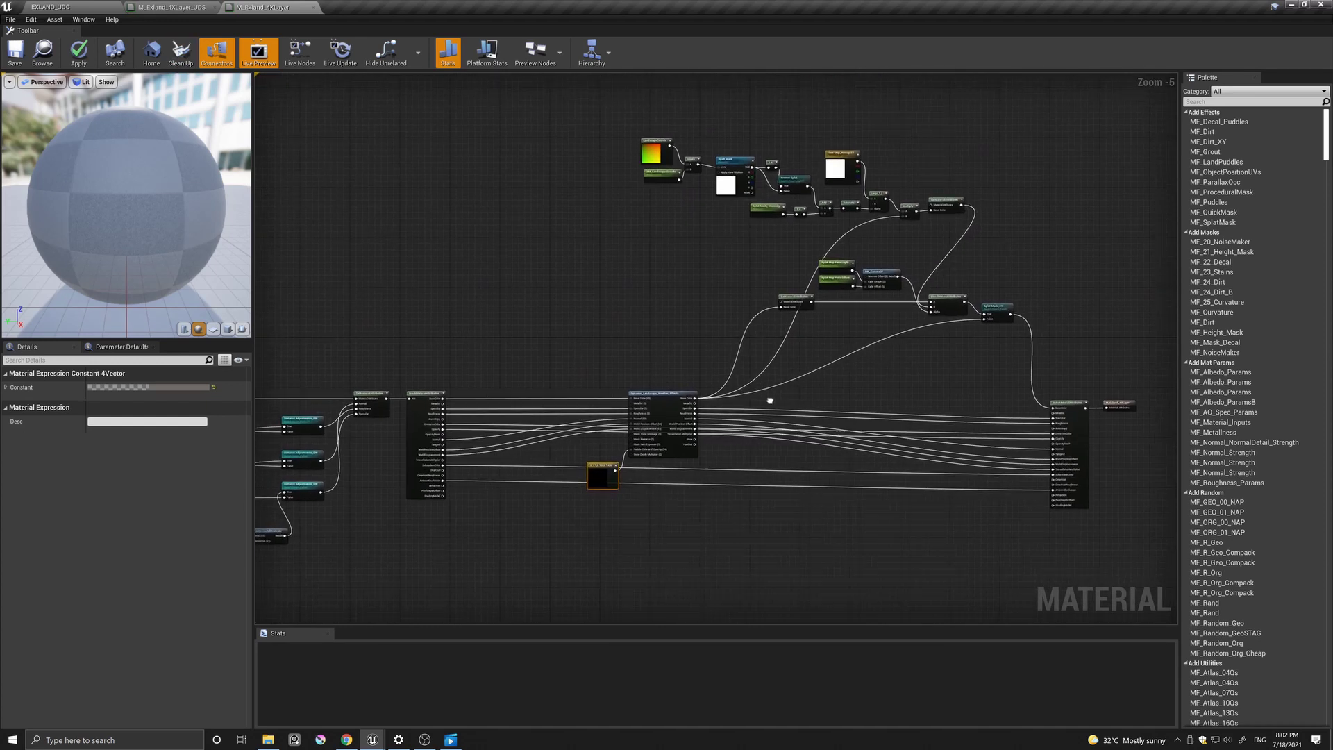
- In the EXLAND_UDC level, set the Ultra_Dynamic_Weather actor's weather type to Thunderstorm and inspect the landscape in the rain
click(111, 7)
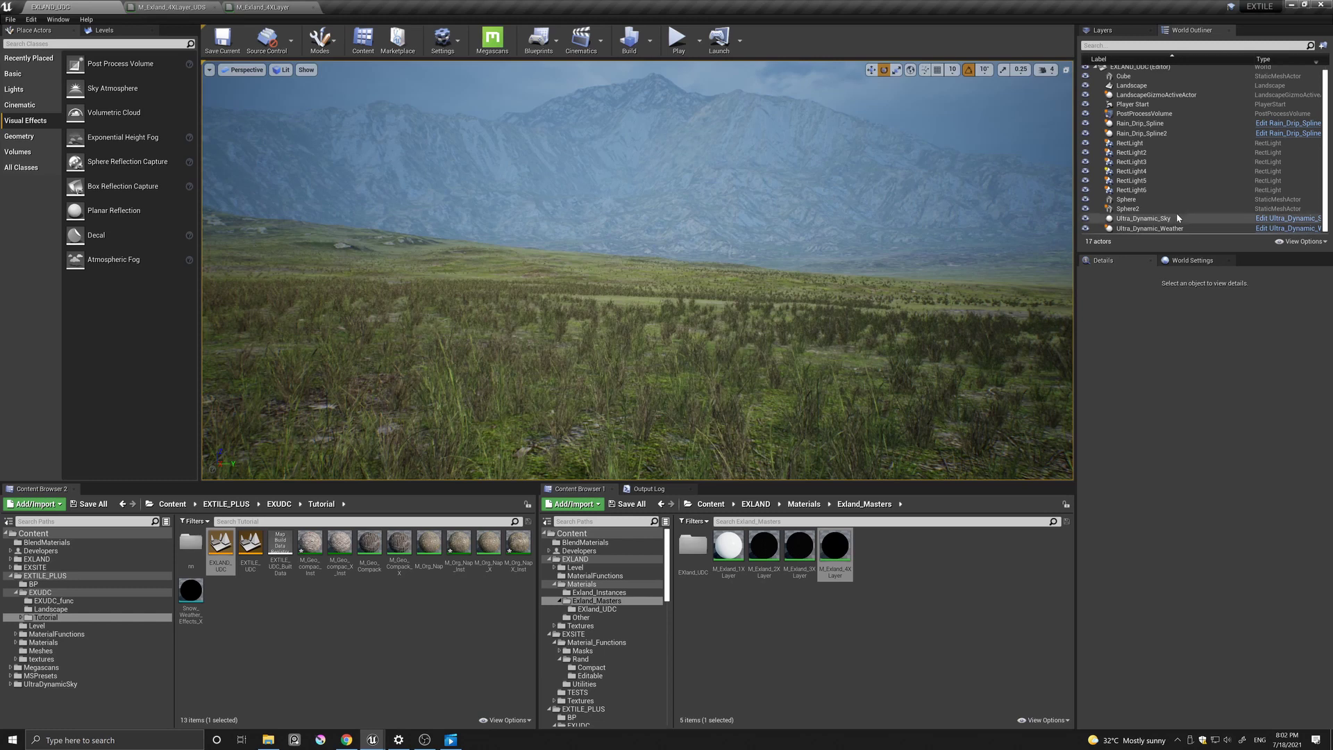
click(1166, 229)
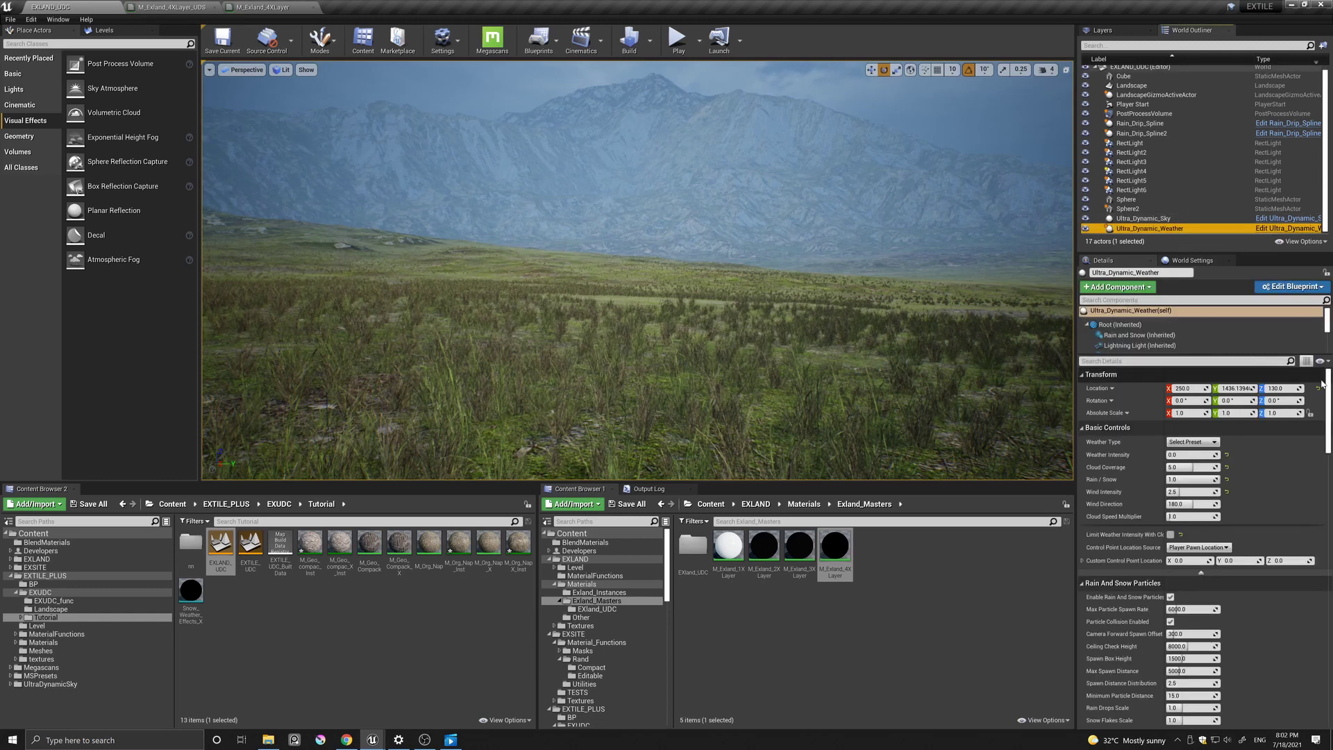
click(1192, 442)
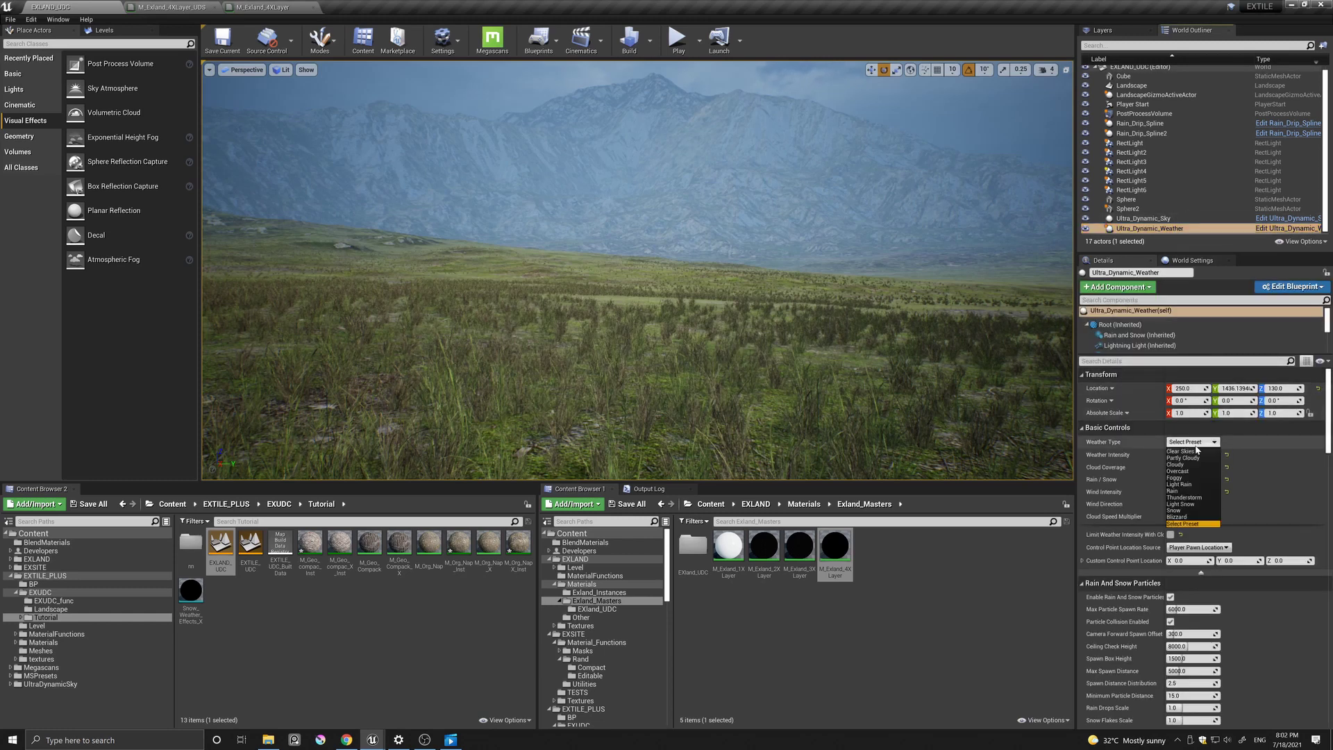
click(1185, 497)
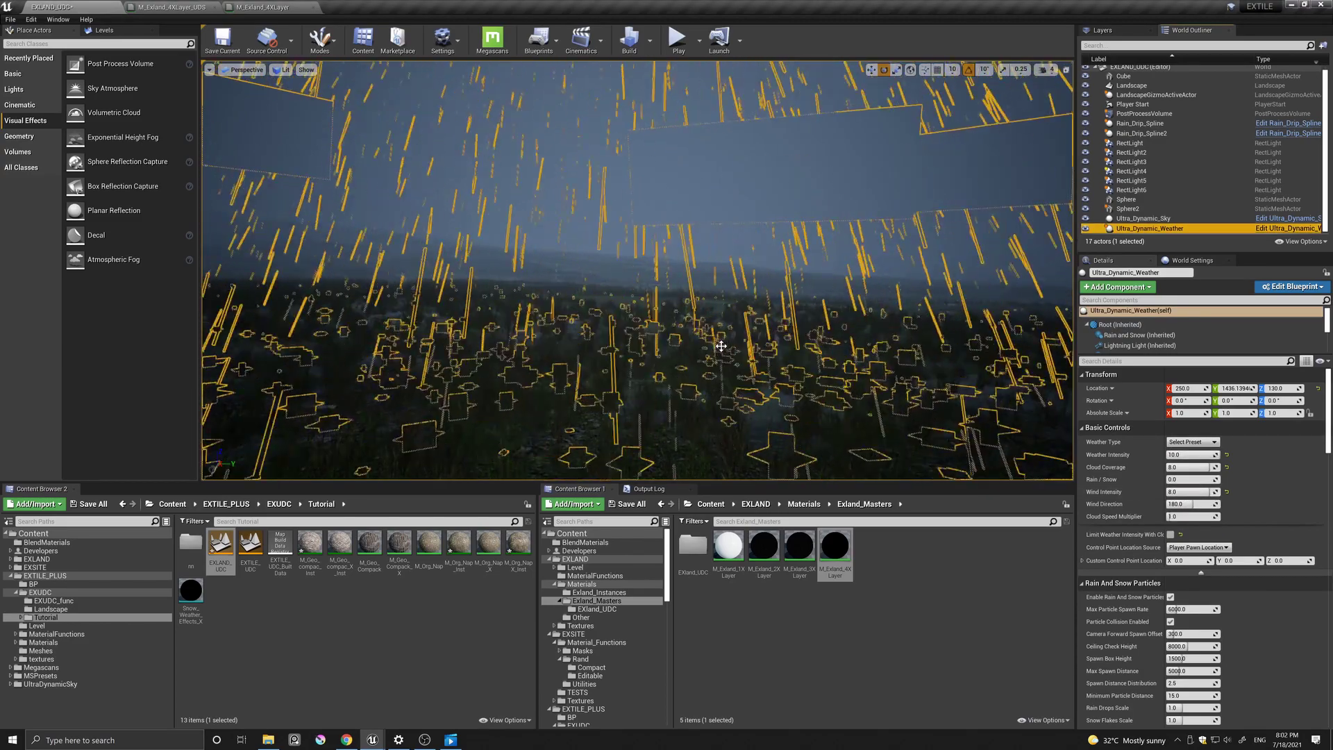
key(Escape)
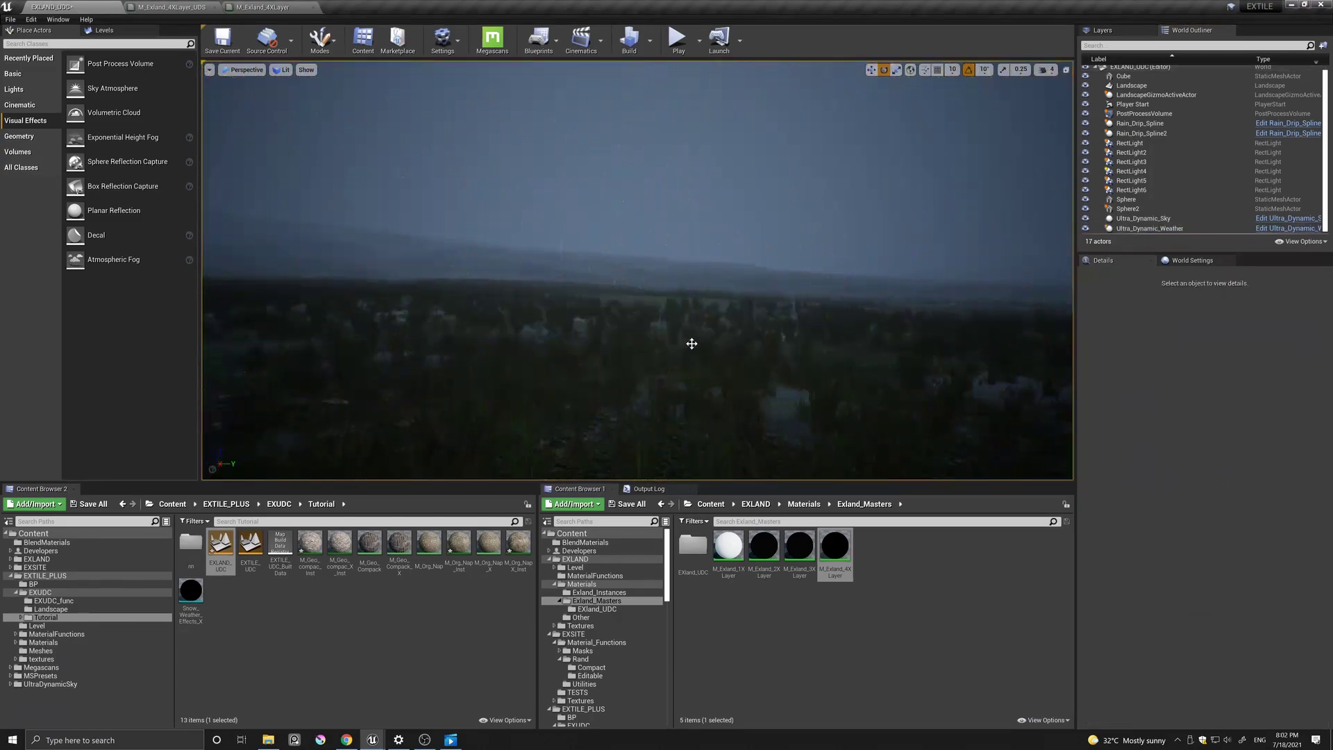
key(w)
right_drag(636, 270, 547, 270)
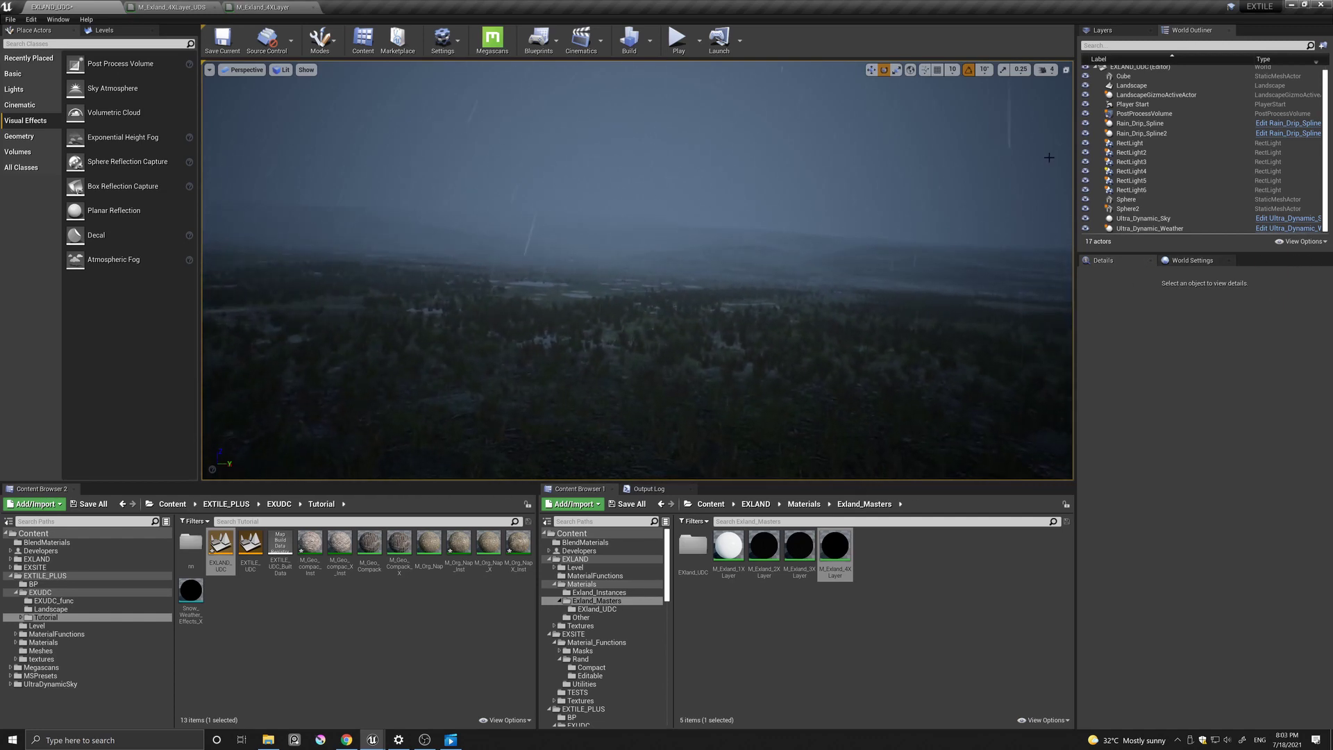
- Set the Ultra_Dynamic_Weather actor's weather type to Blizzard and look around the snow-covered landscape
click(1150, 229)
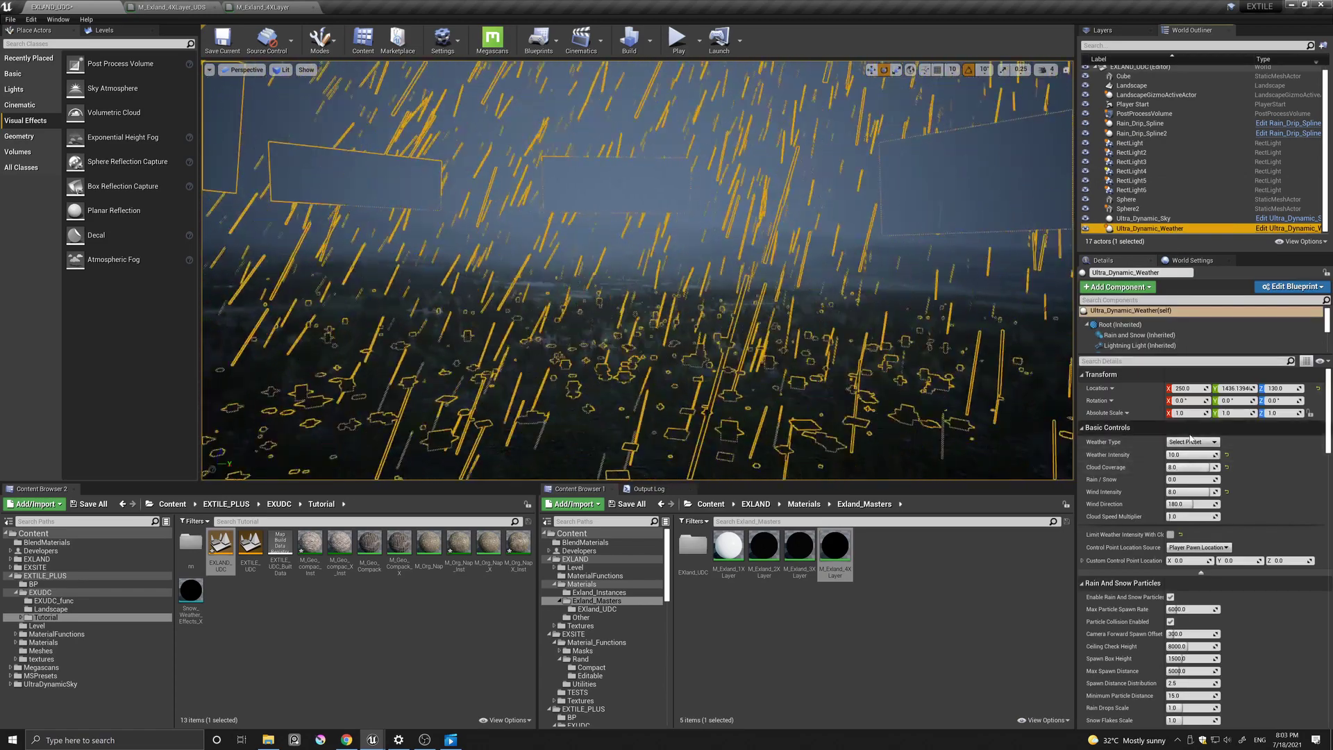
click(1190, 442)
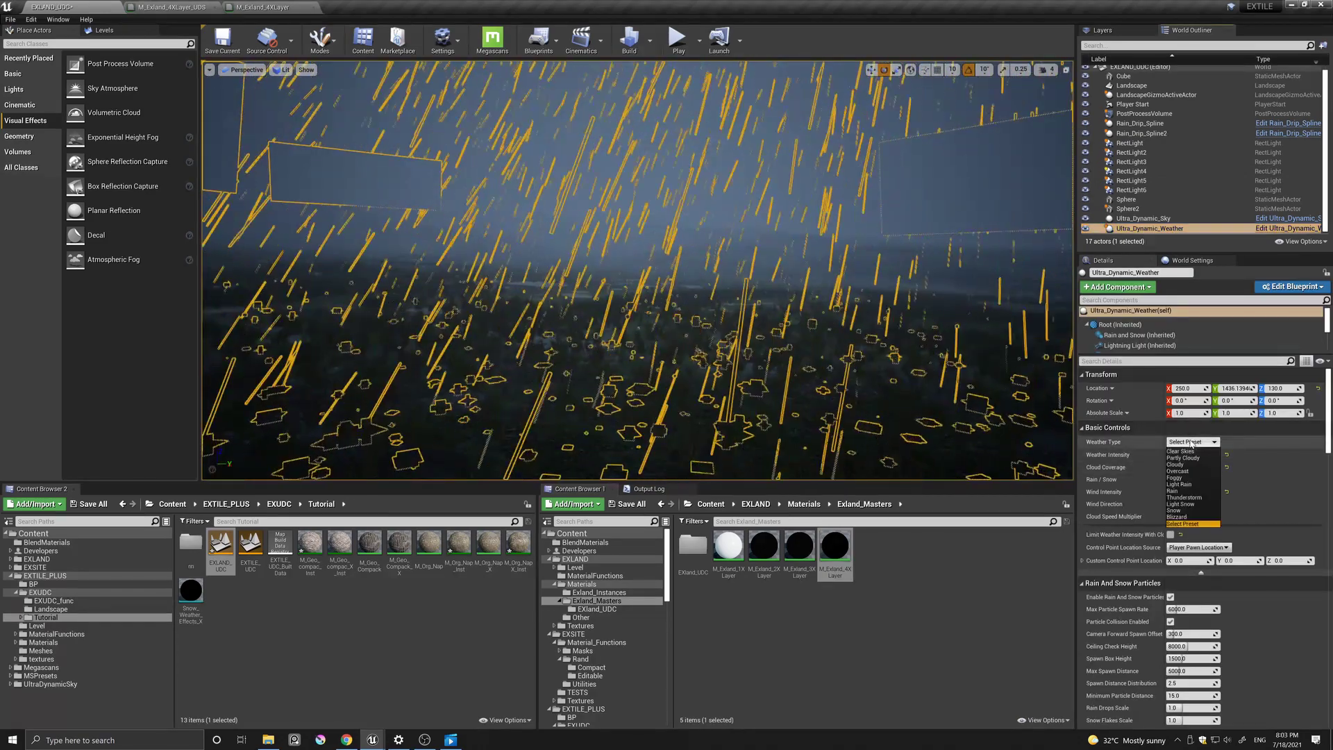
click(1194, 510)
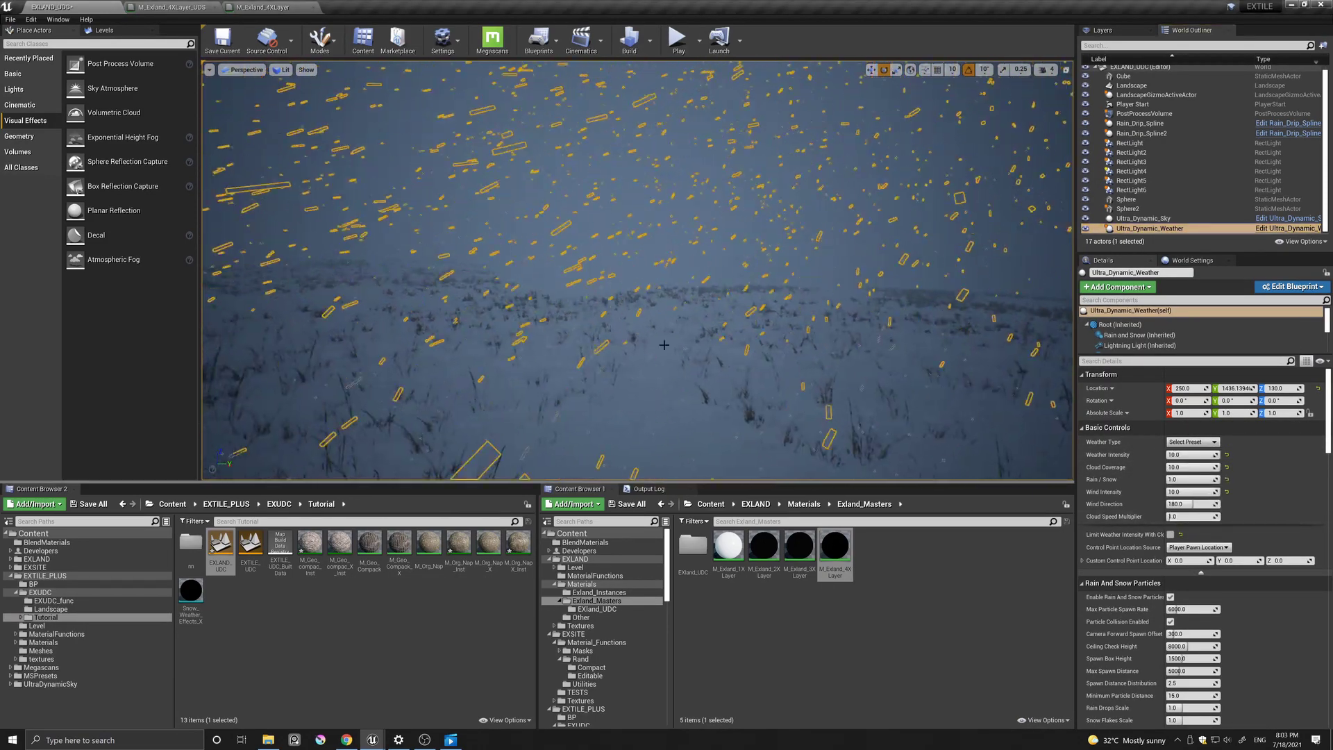
click(661, 385)
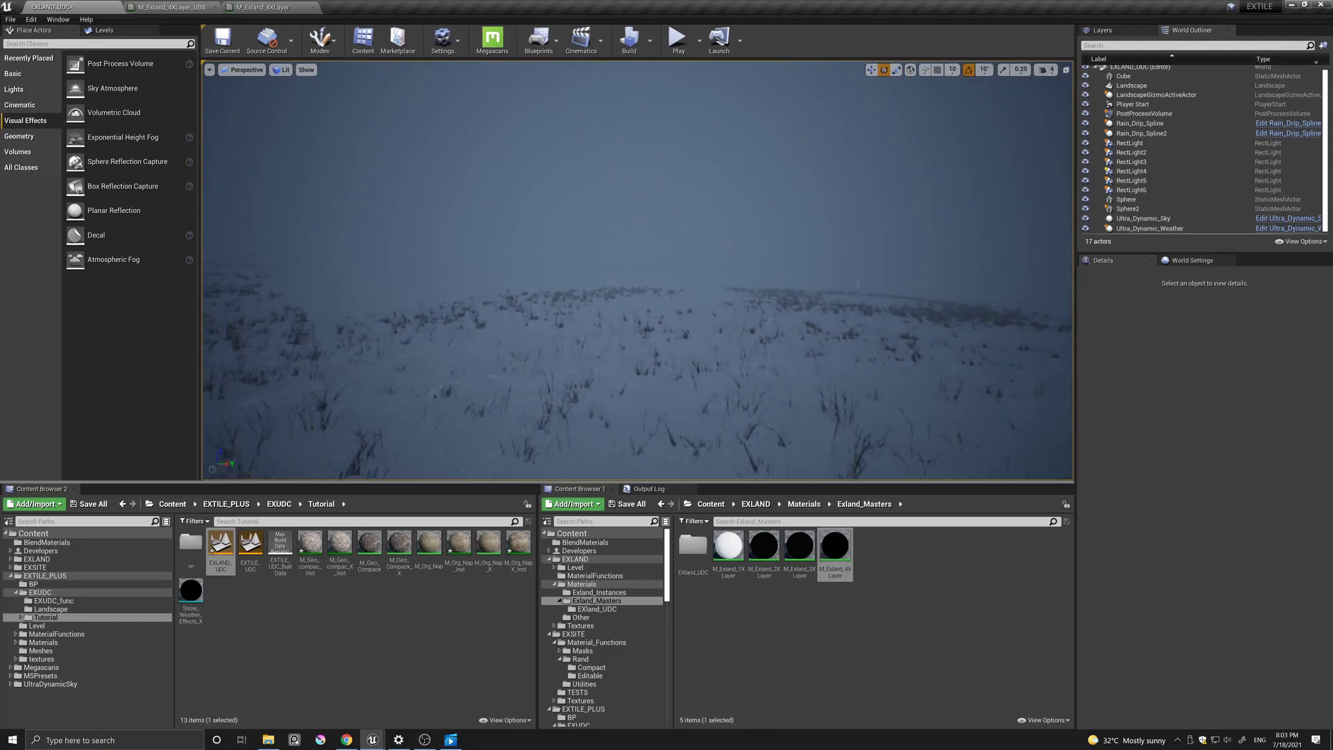
right_drag(661, 385, 424, 395)
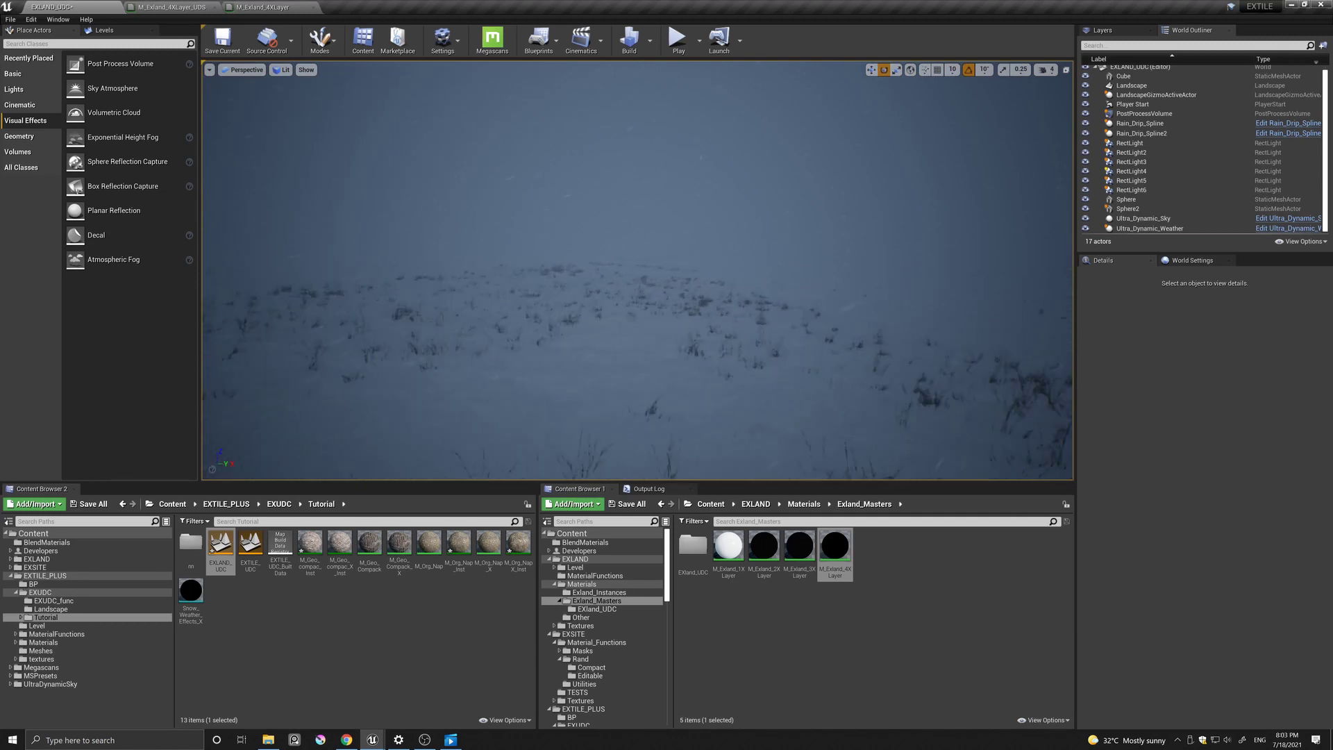
- Set the Ultra_Dynamic_Weather actor's weather type to Light Snow and inspect the snow coverage across the landscape
click(1212, 228)
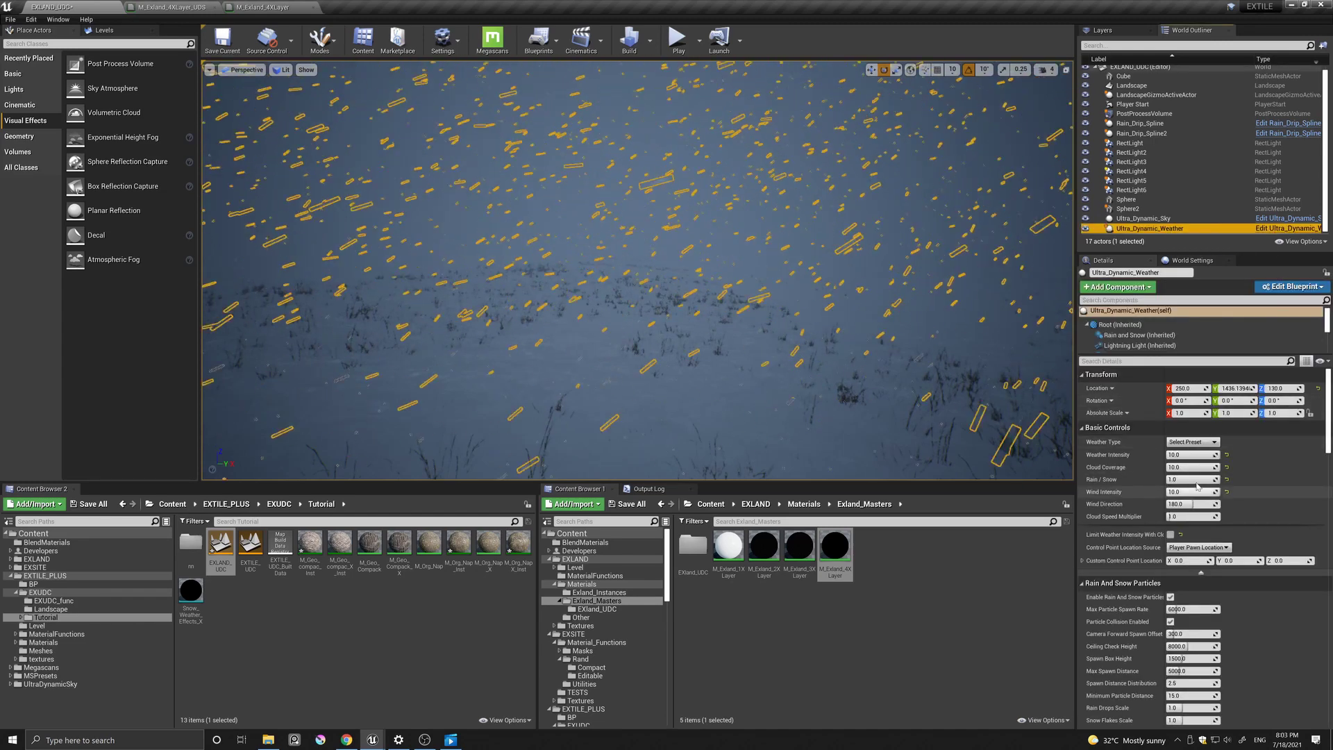
click(1193, 442)
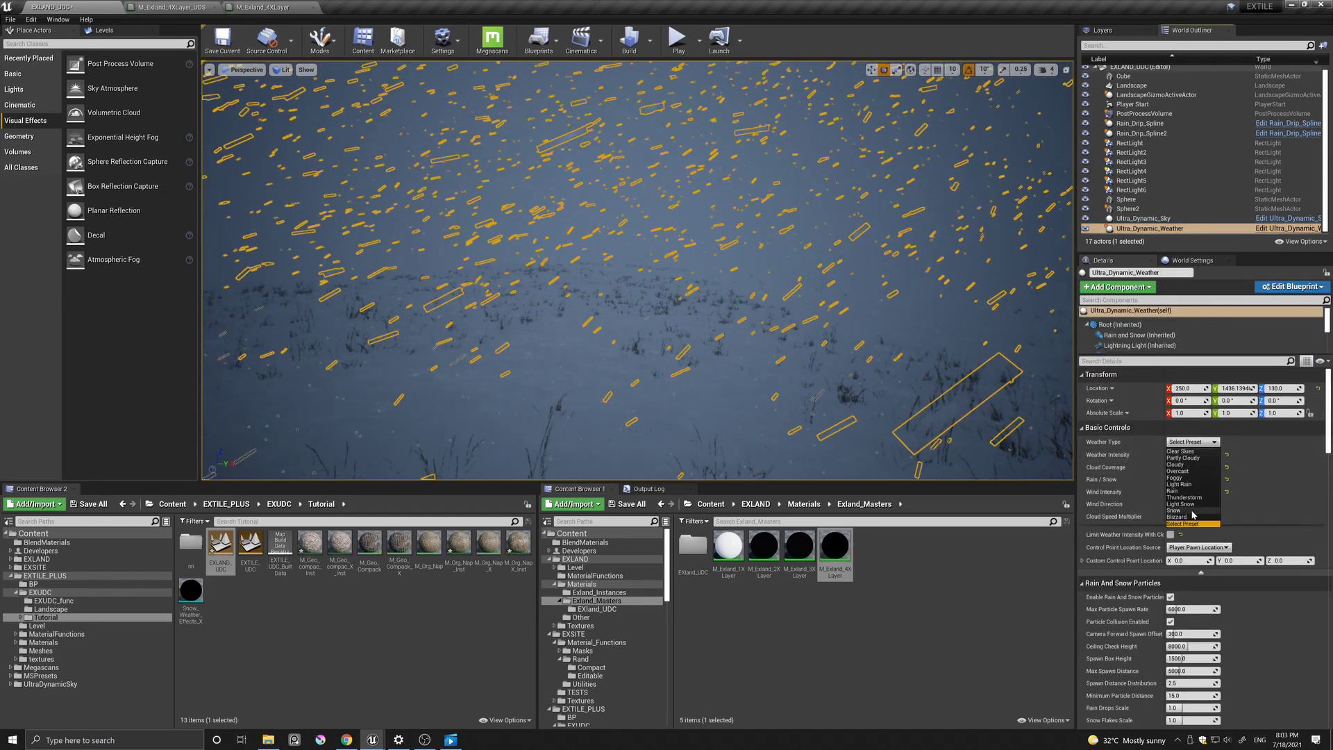
click(1189, 504)
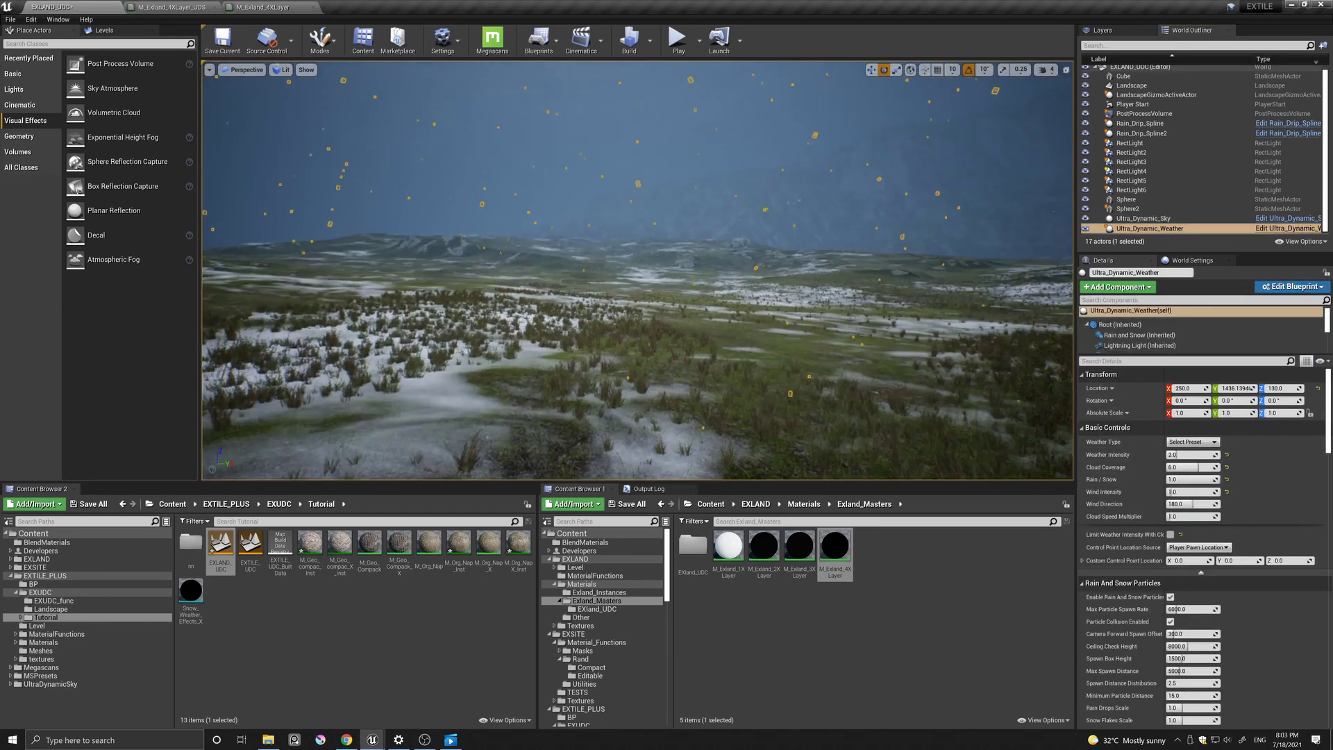
key(Escape)
mouse_move(641, 338)
right_down()
mouse_move(833, 338)
mouse_move(654, 346)
mouse_move(664, 336)
right_up()
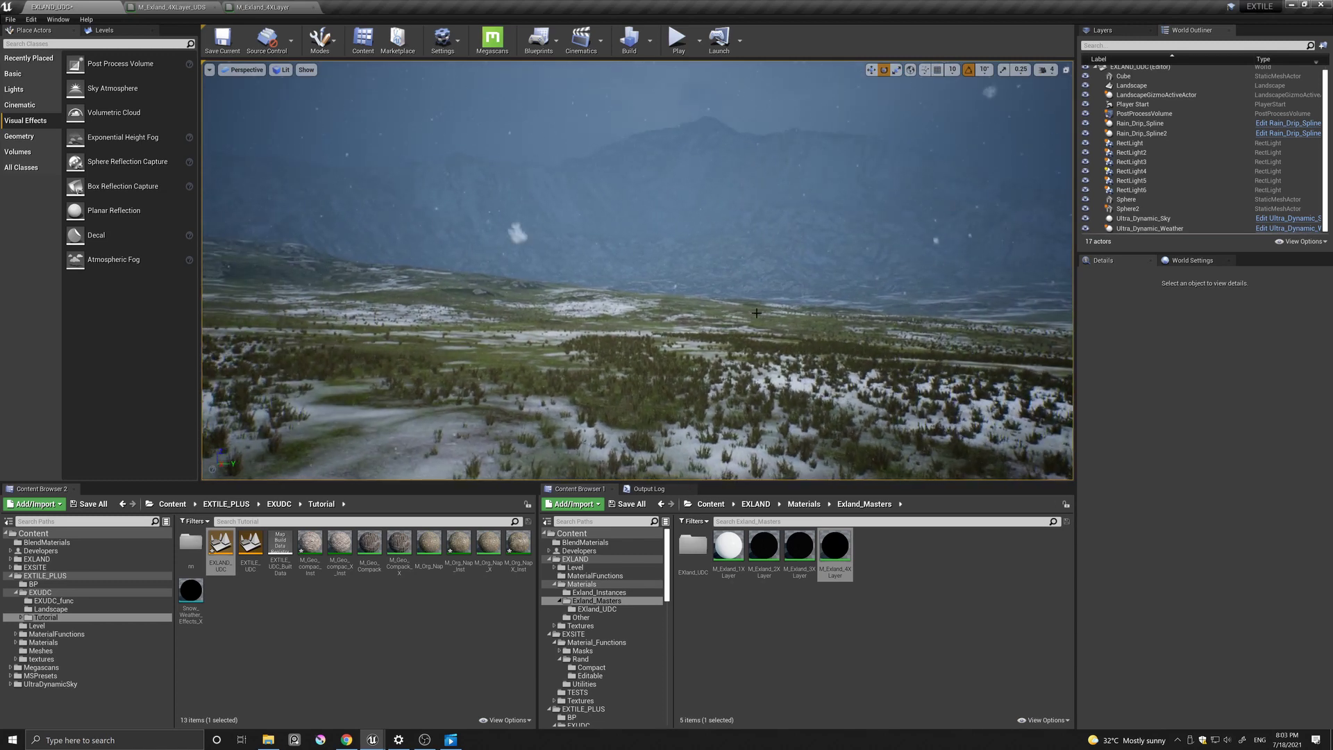